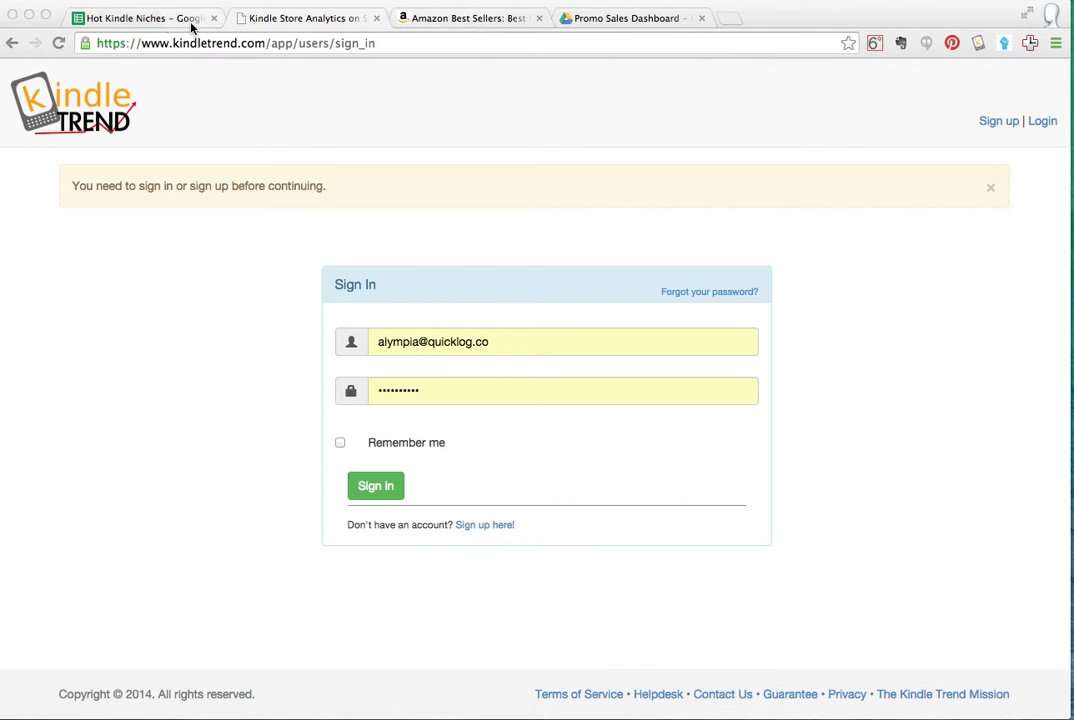
- Look through the Research Autopilot and High Selling Niches sheets of the Hot Kindle Niches spreadsheet
left_click(388, 699)
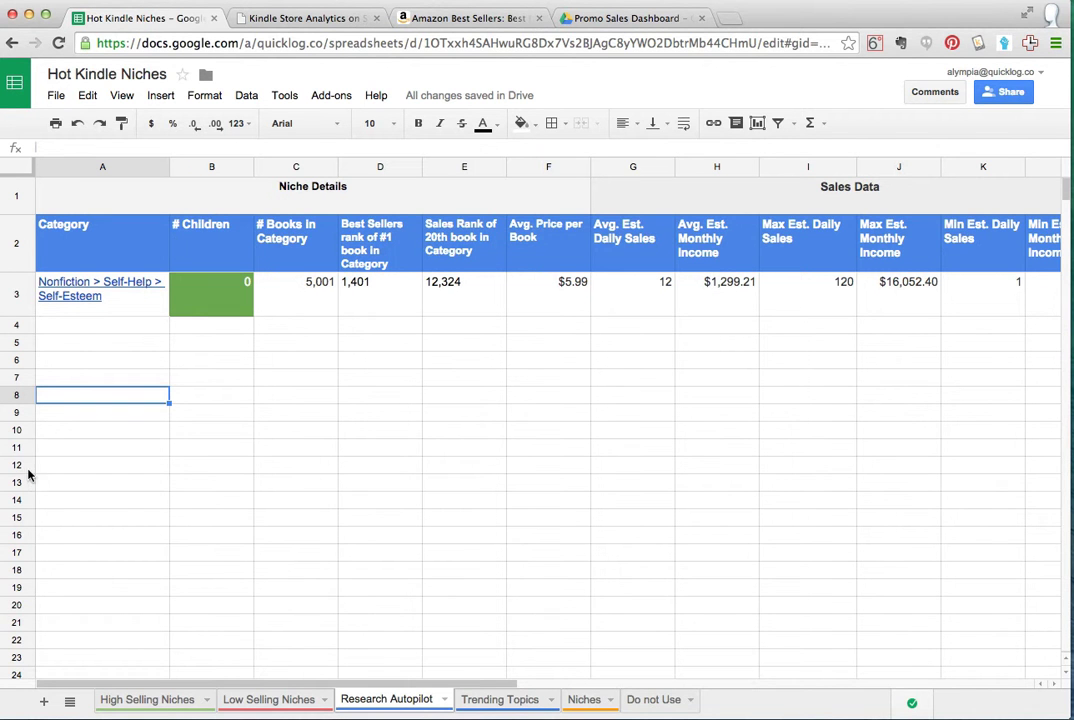
left_click(150, 699)
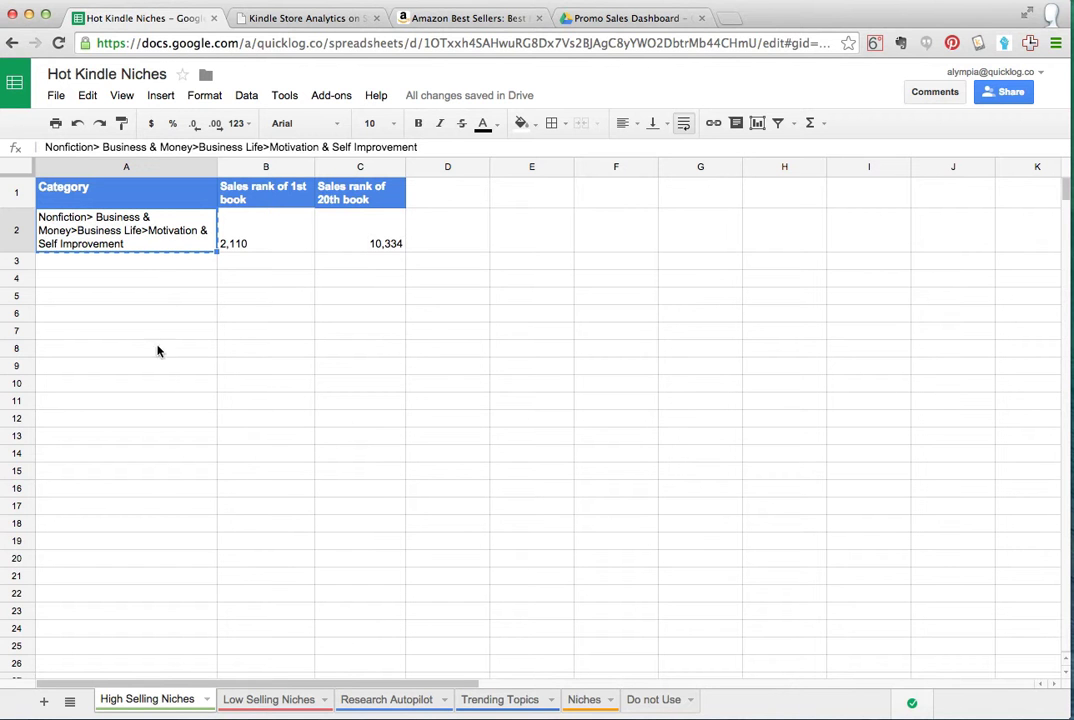
- Sign in to the Kindle Trend site with the saved account and open its category summaries
left_click(320, 20)
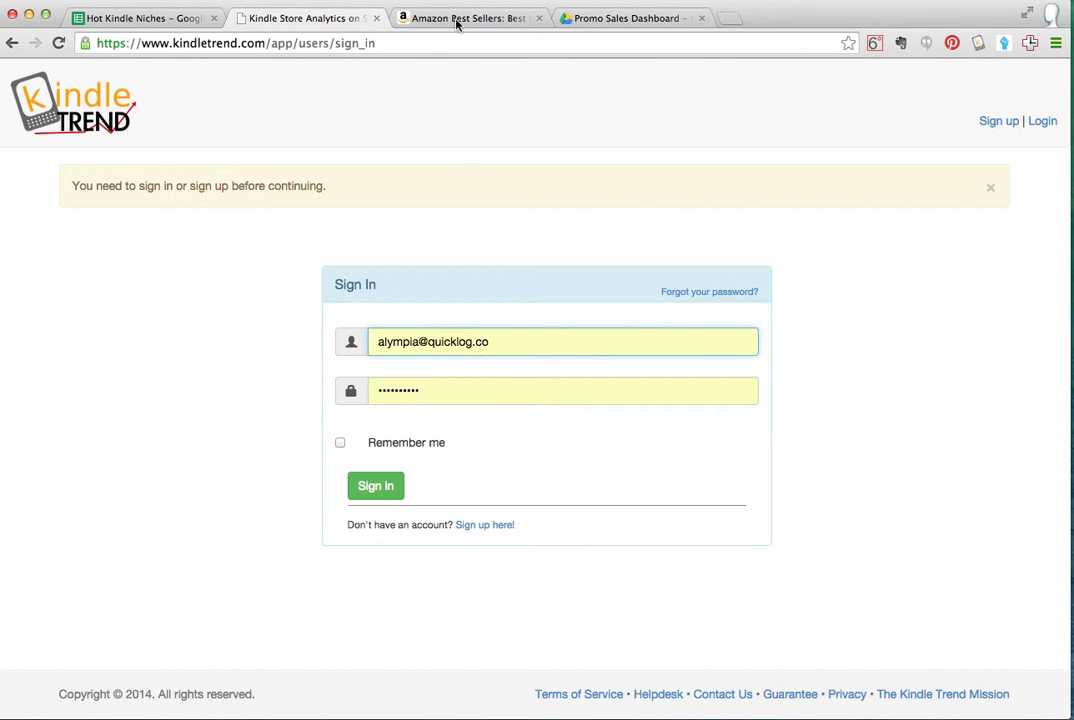
left_click(497, 342)
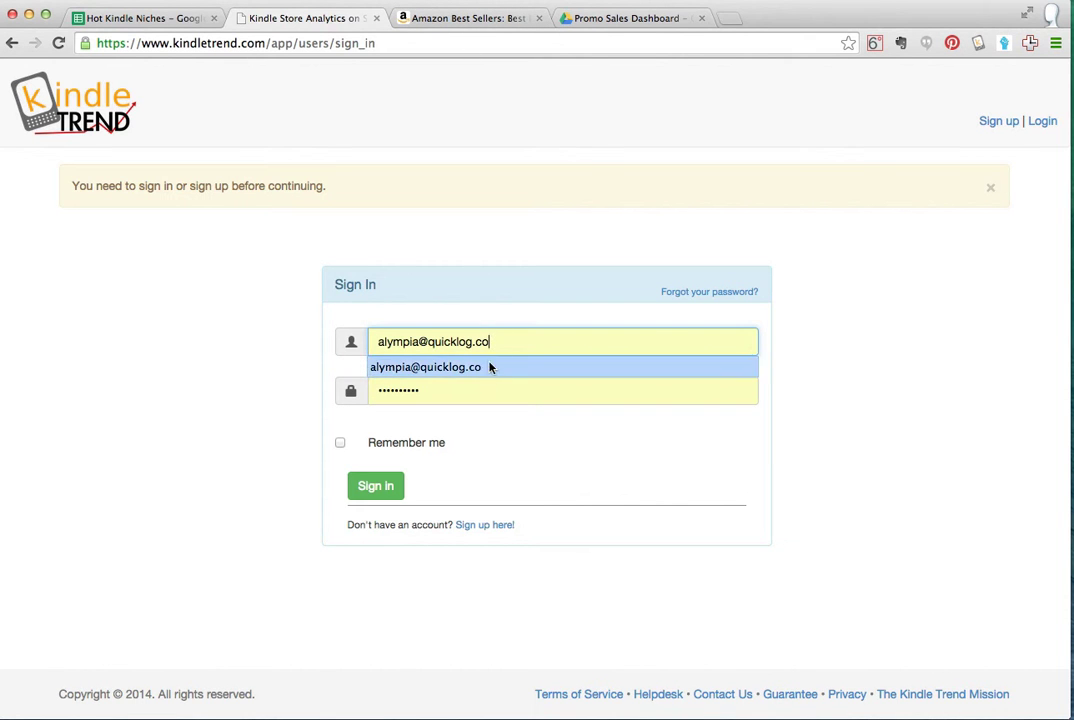
left_click(490, 368)
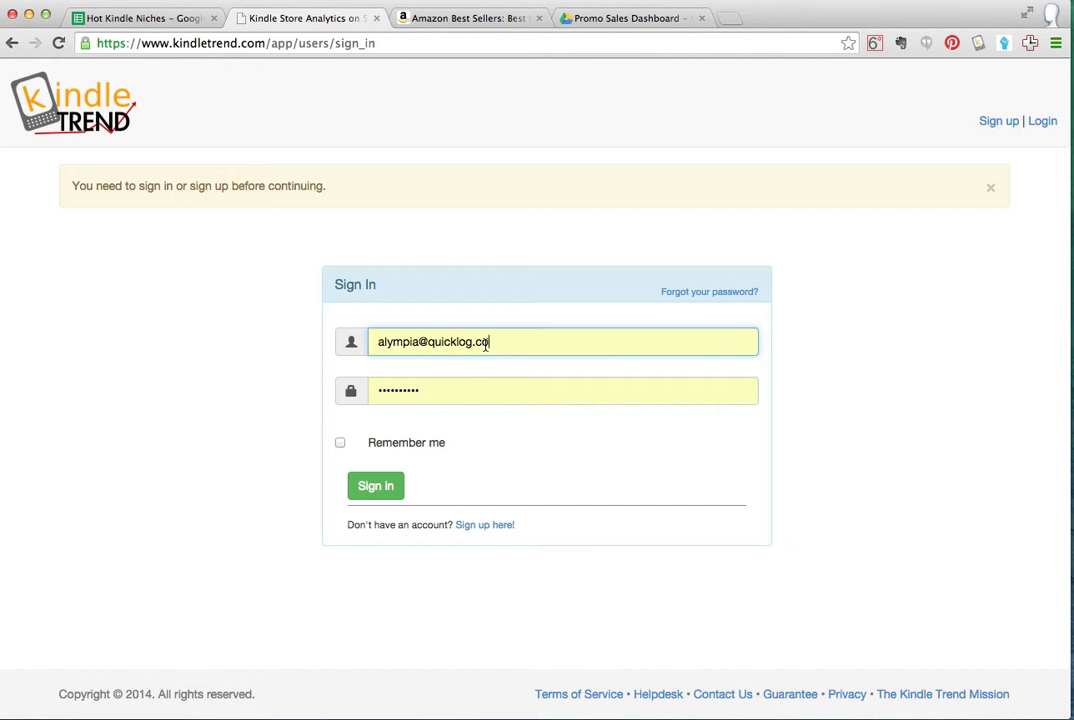
left_click(453, 388)
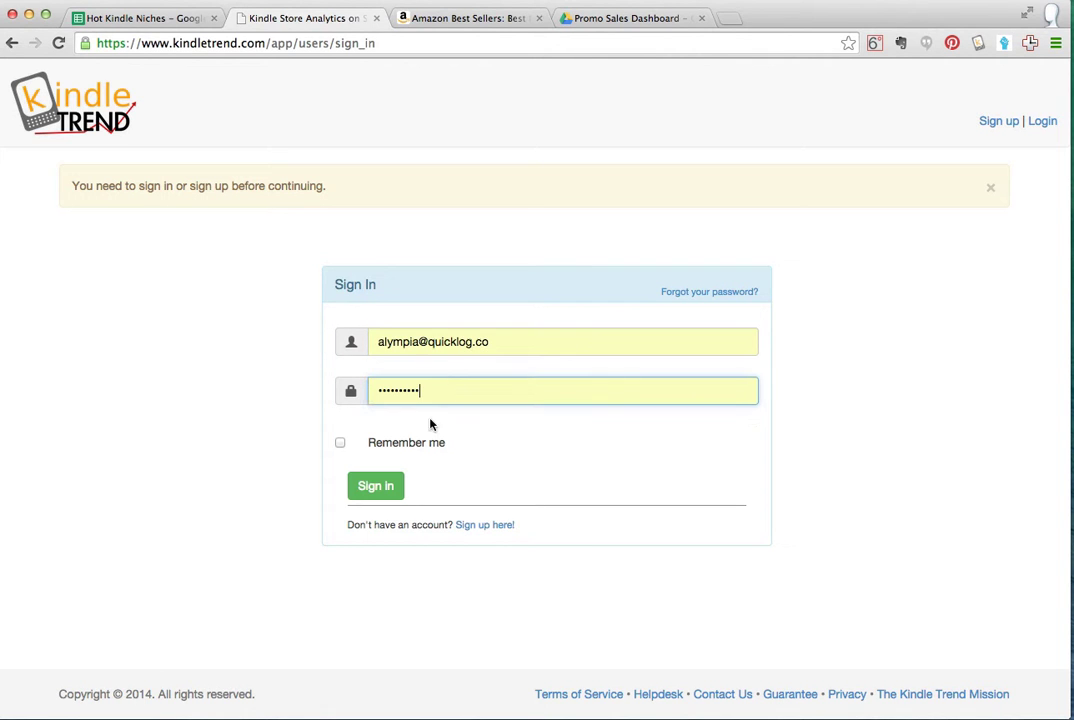
left_click(366, 495)
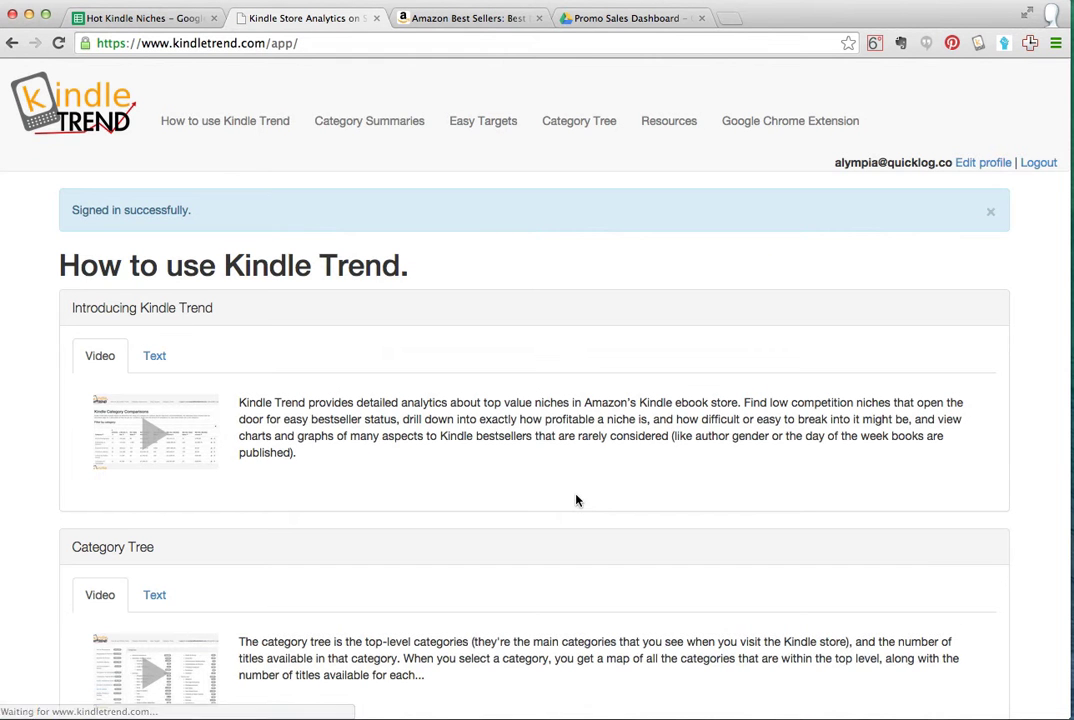
left_click(379, 124)
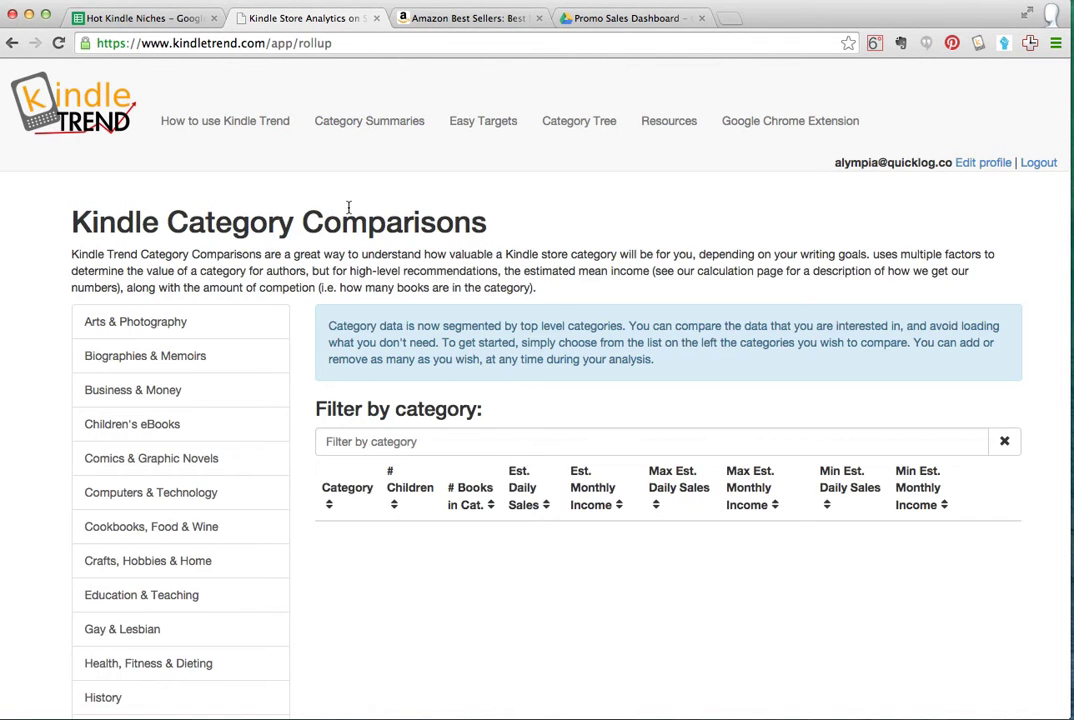
- Detach the Amazon Best Sellers page into its own browser window and return to the Kindle Trend category comparisons
left_click(446, 22)
left_click_drag(453, 22, 1073, 4)
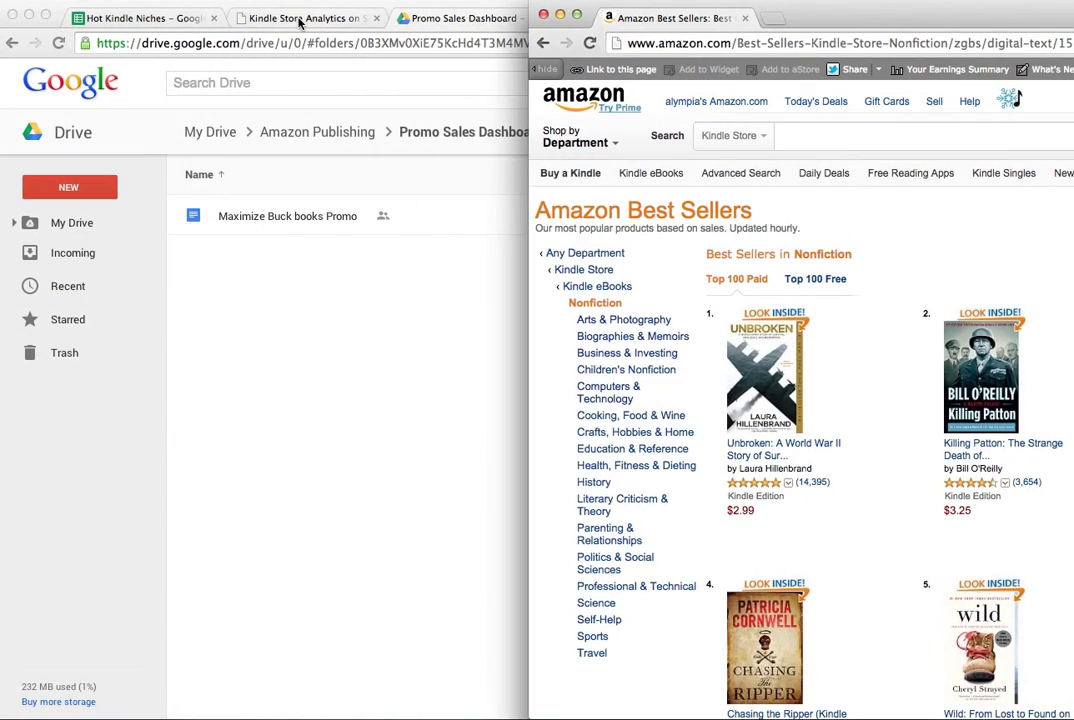
left_click(300, 22)
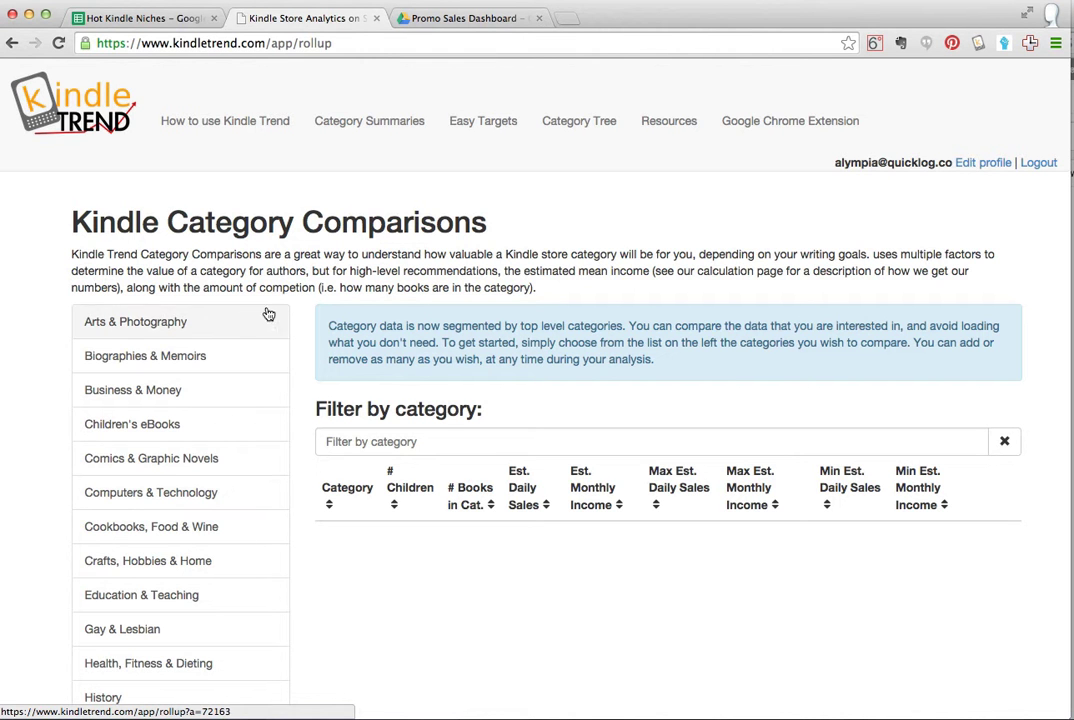
- Show the Kindle eBooks best sellers on Amazon and place that window beside the Kindle Trend category list
left_click(1072, 437)
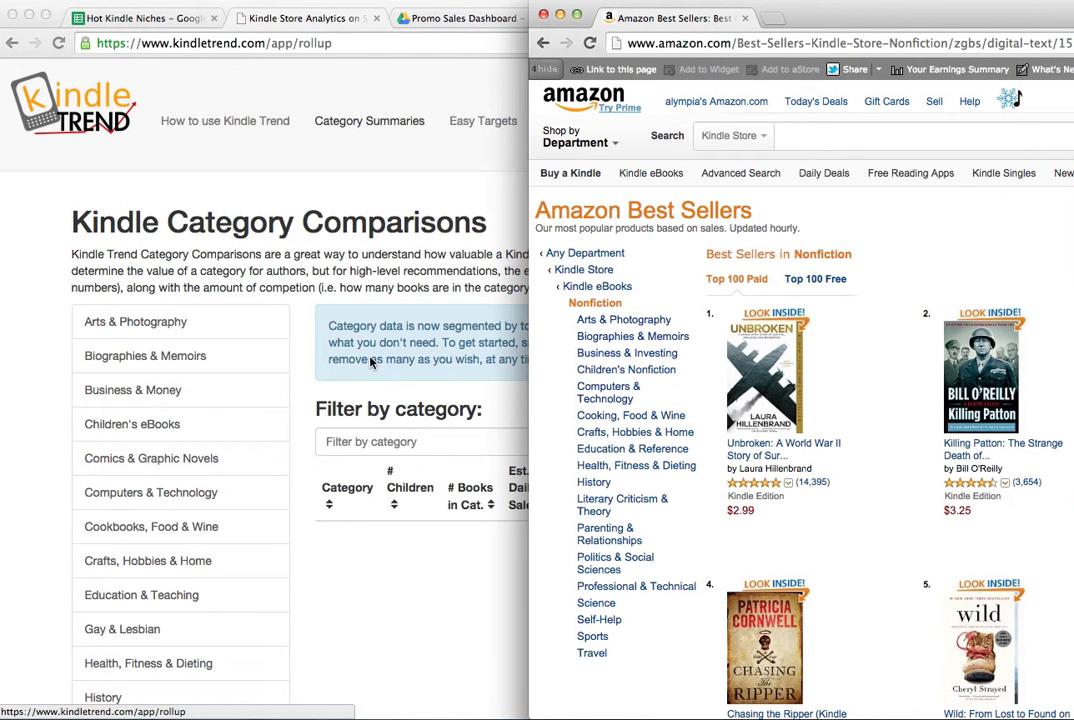
left_click(597, 286)
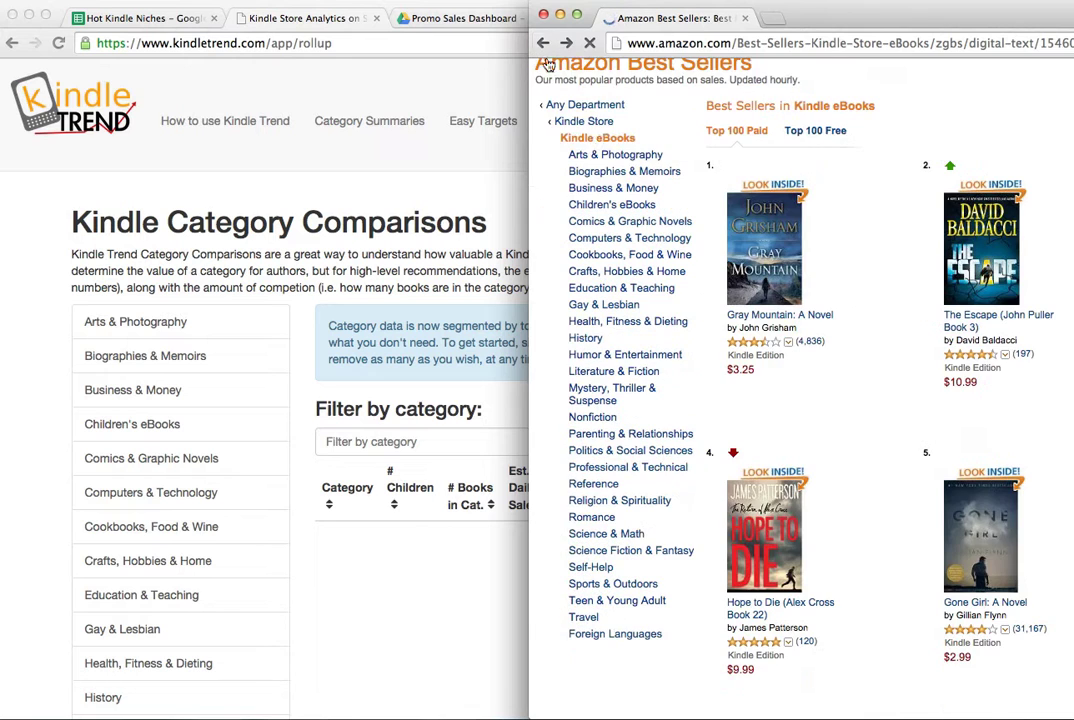
left_click_drag(910, 14, 628, 185)
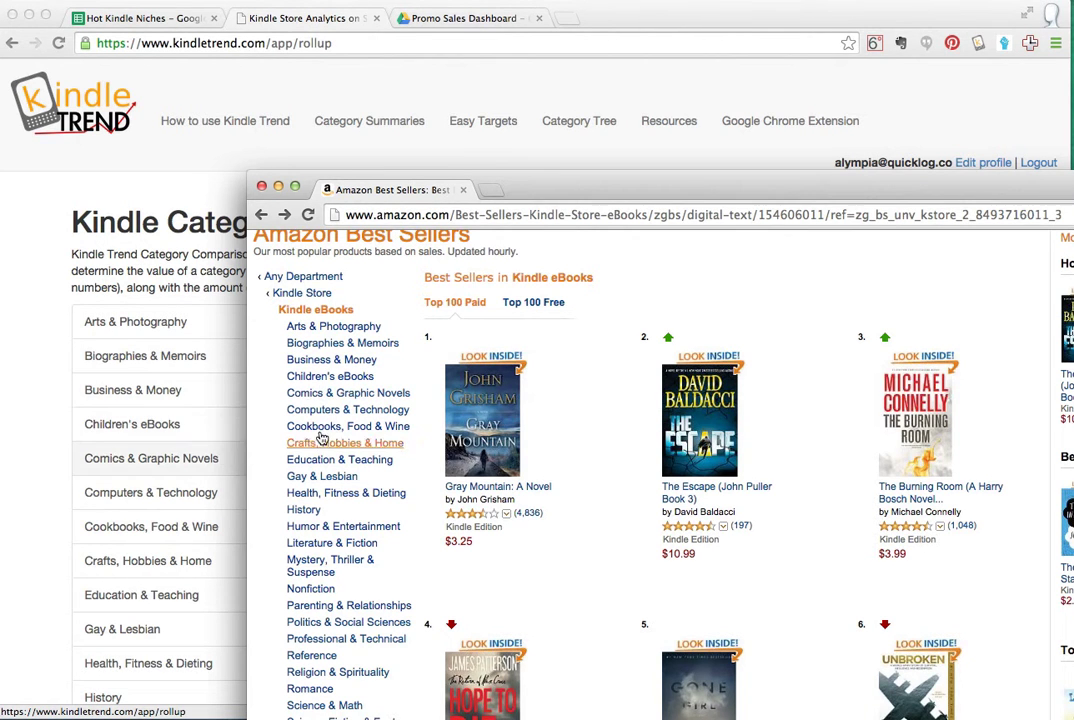
left_click_drag(585, 185, 983, 13)
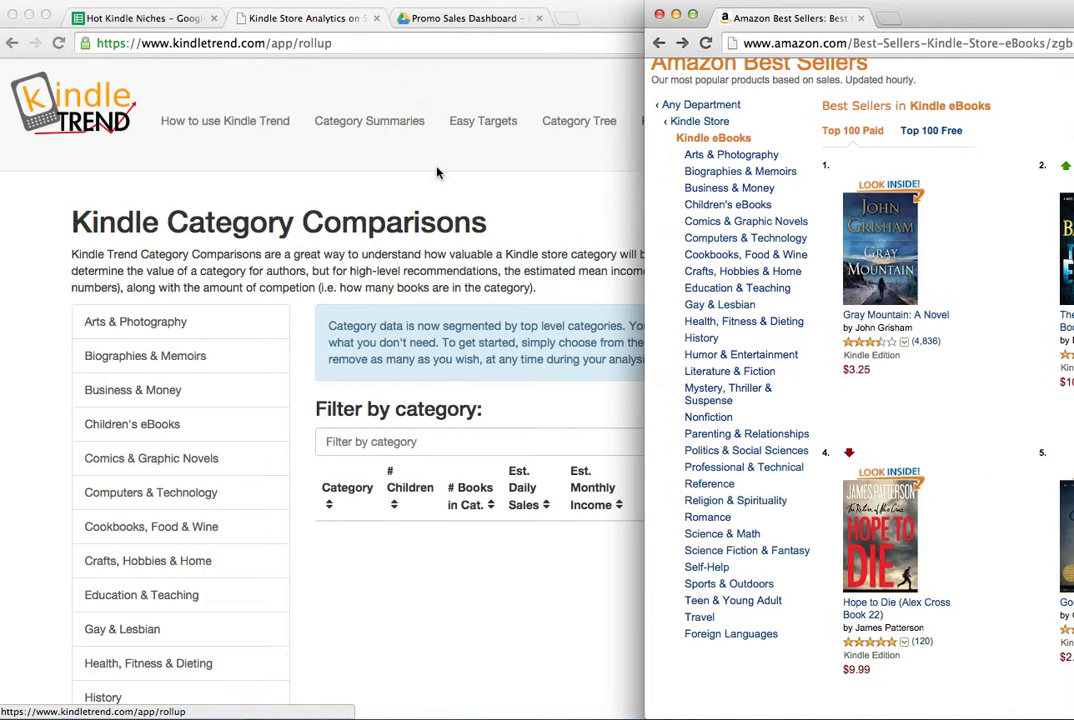
- Choose the Nonfiction top-level category for the Kindle Trend category comparison
scroll(140, 420, "down", 6)
left_click(150, 540)
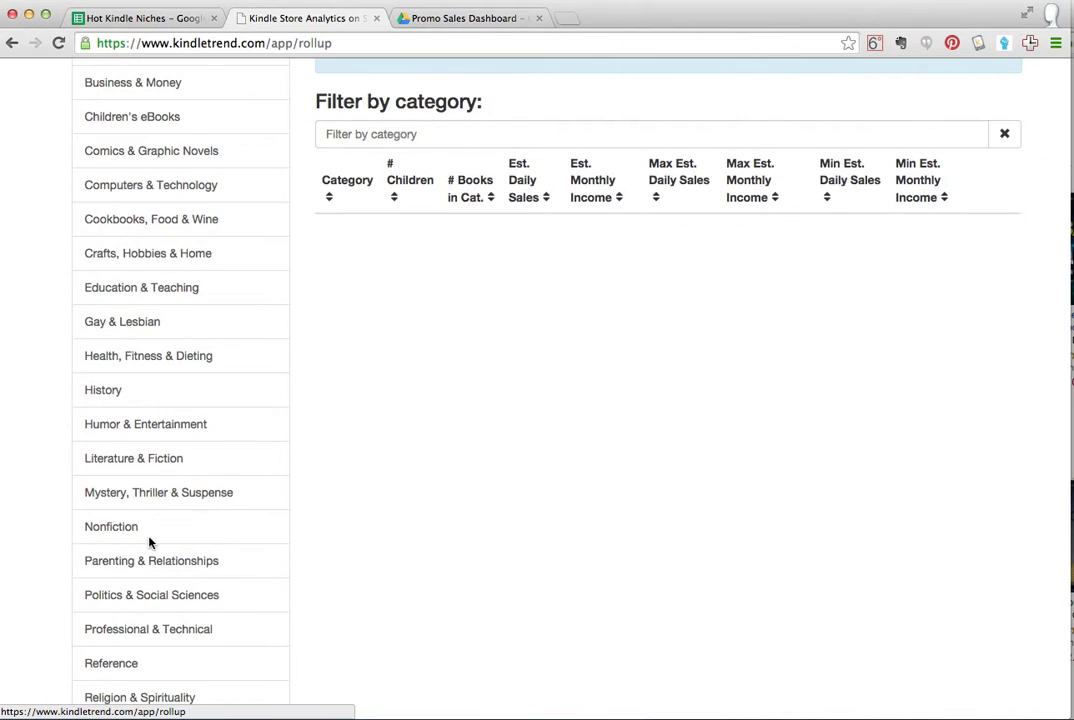
left_click(150, 543)
- Open the Nonfiction best sellers category in the Amazon window
left_click(966, 364)
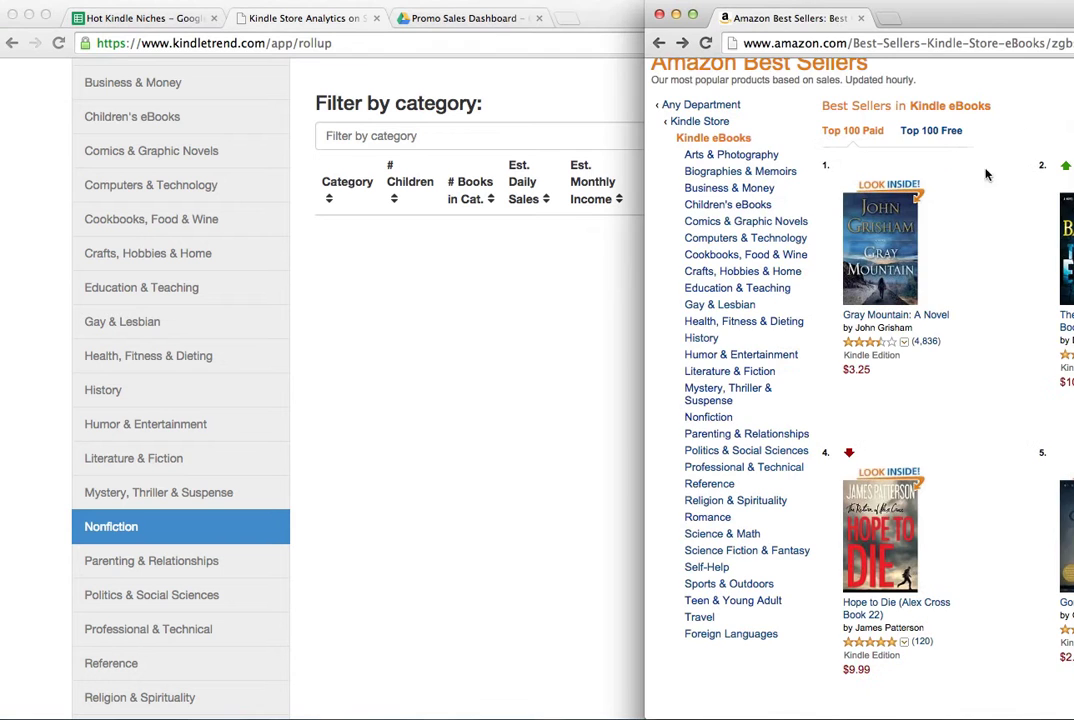
left_click(708, 417)
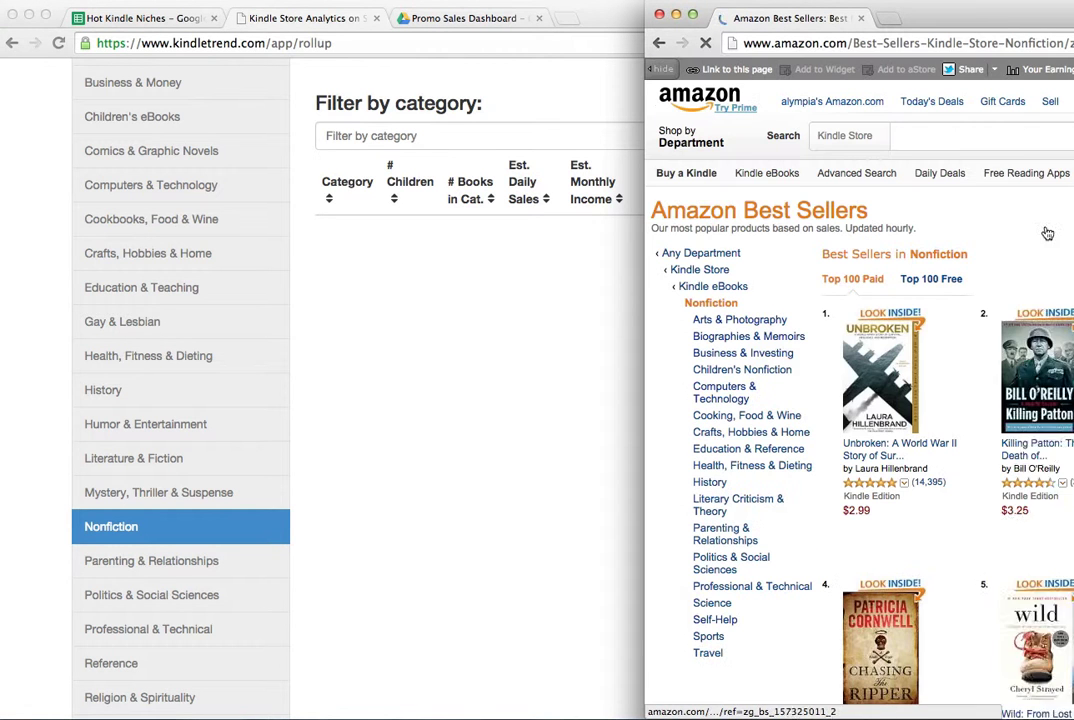
scroll(431, 209, "down", 1)
- Examine the Kindle Trend sales data for the Nonfiction niches and compare its category list with Amazon's Nonfiction subcategories
left_click(364, 110)
scroll(522, 160, "up", 5)
scroll(525, 283, "down", 10)
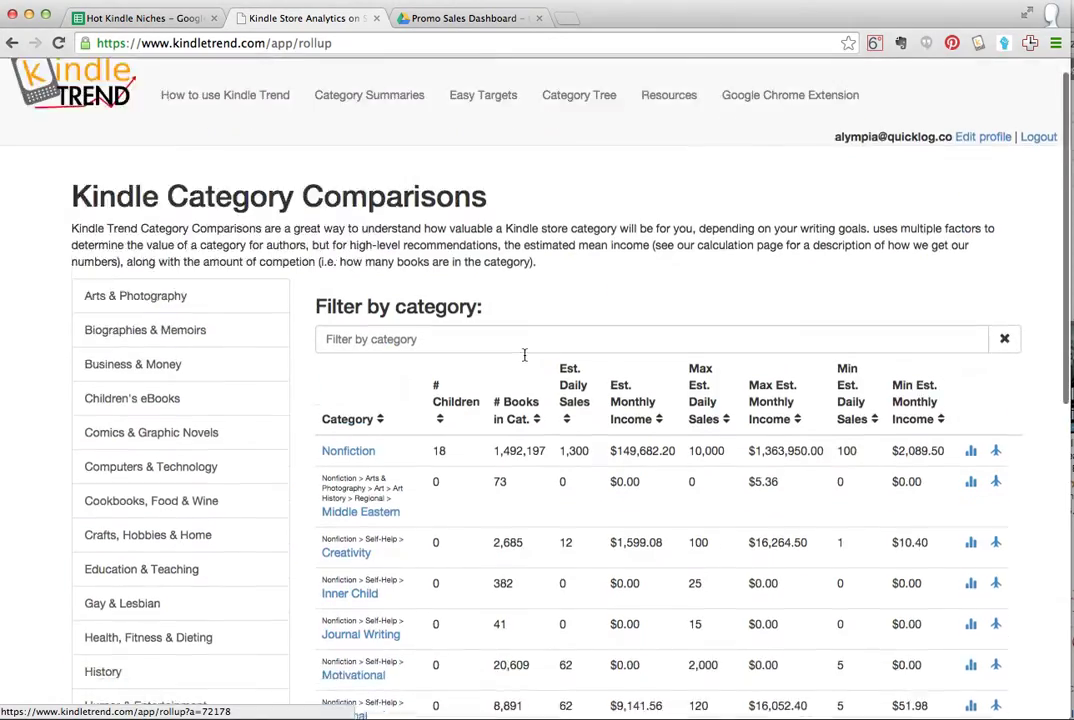
scroll(530, 300, "up", 9)
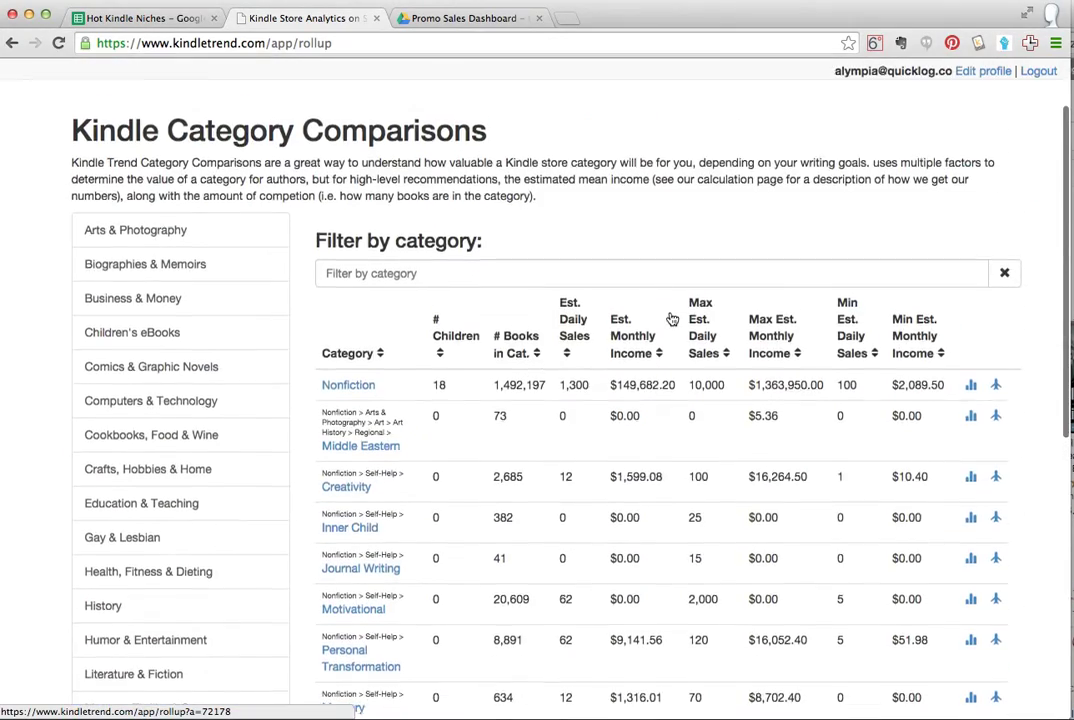
scroll(673, 313, "up", 2)
left_click(1072, 284)
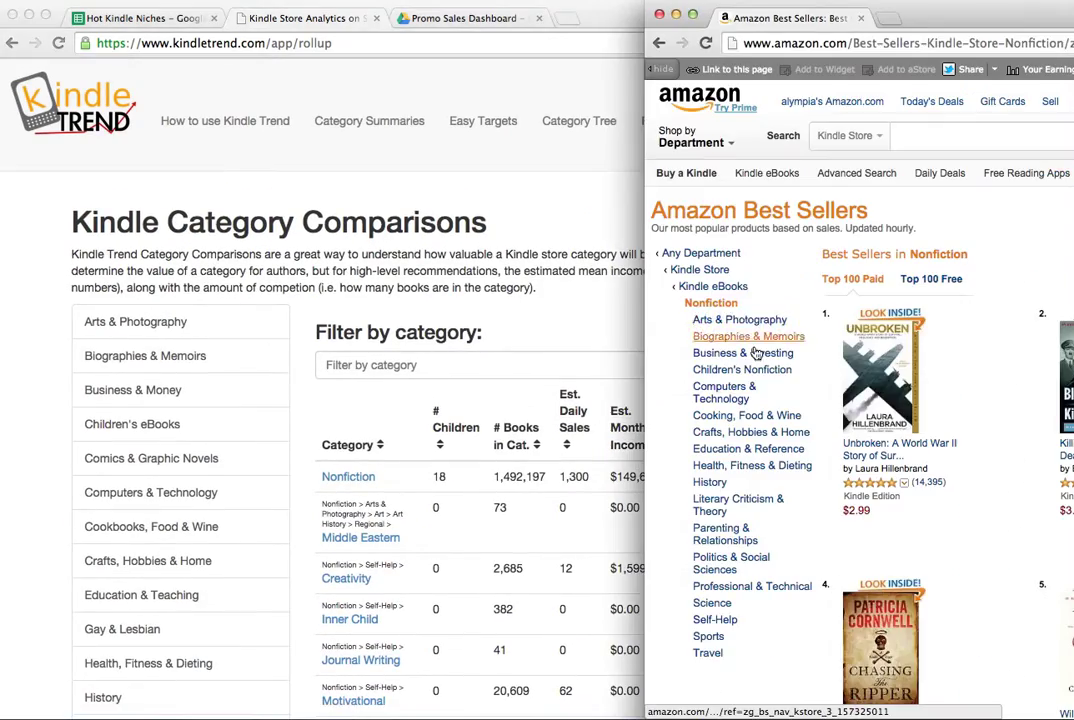
left_click(355, 408)
scroll(365, 300, "down", 5)
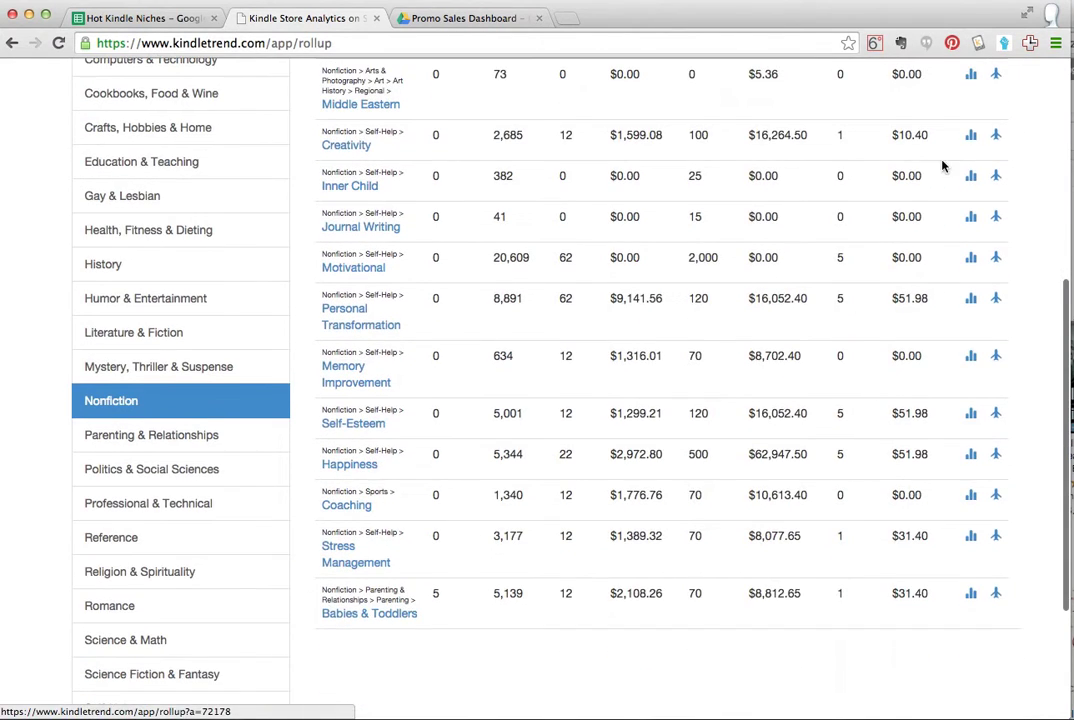
left_click(1071, 170)
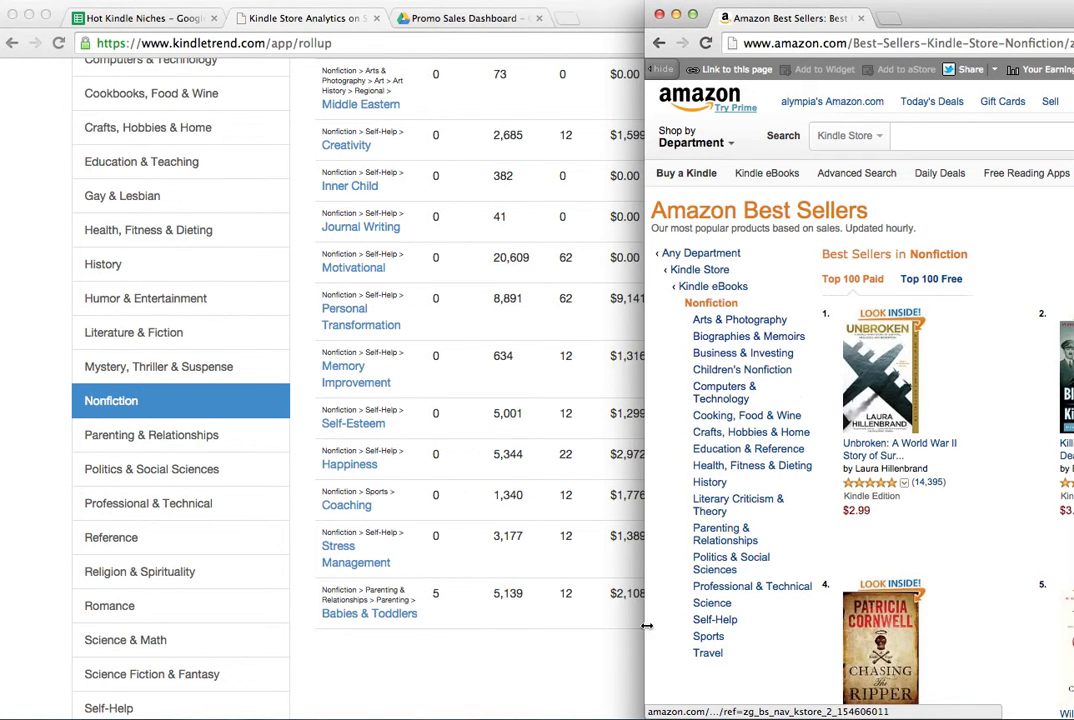
left_click(594, 642)
scroll(594, 642, "up", 5)
scroll(912, 279, "down", 1)
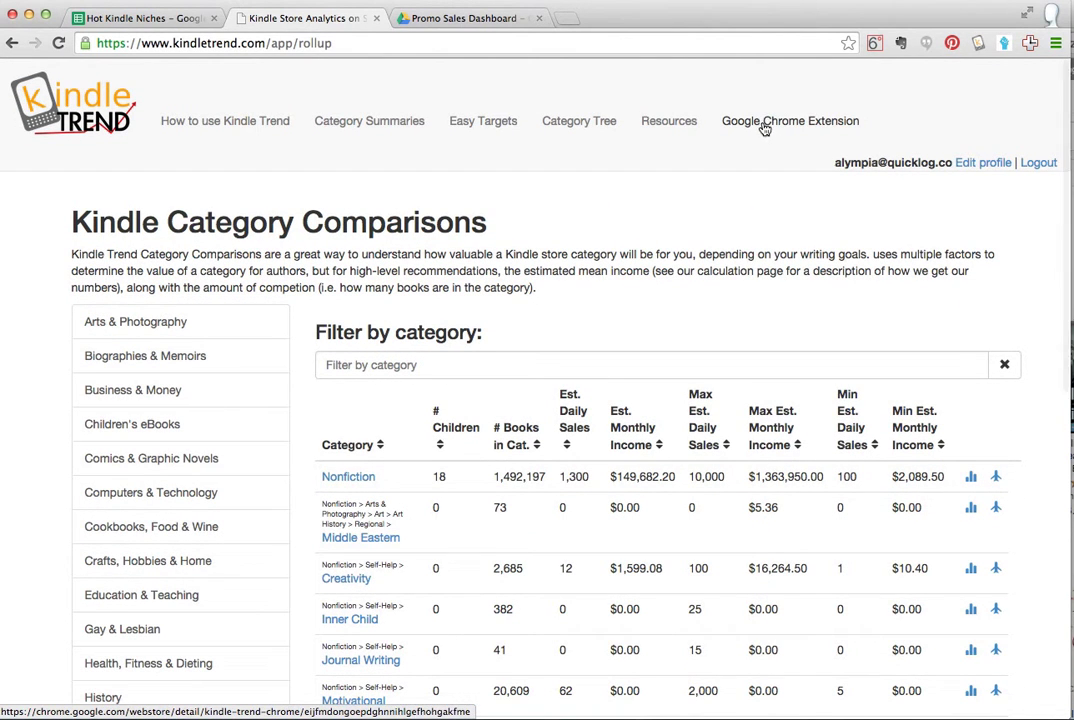
left_click(1072, 480)
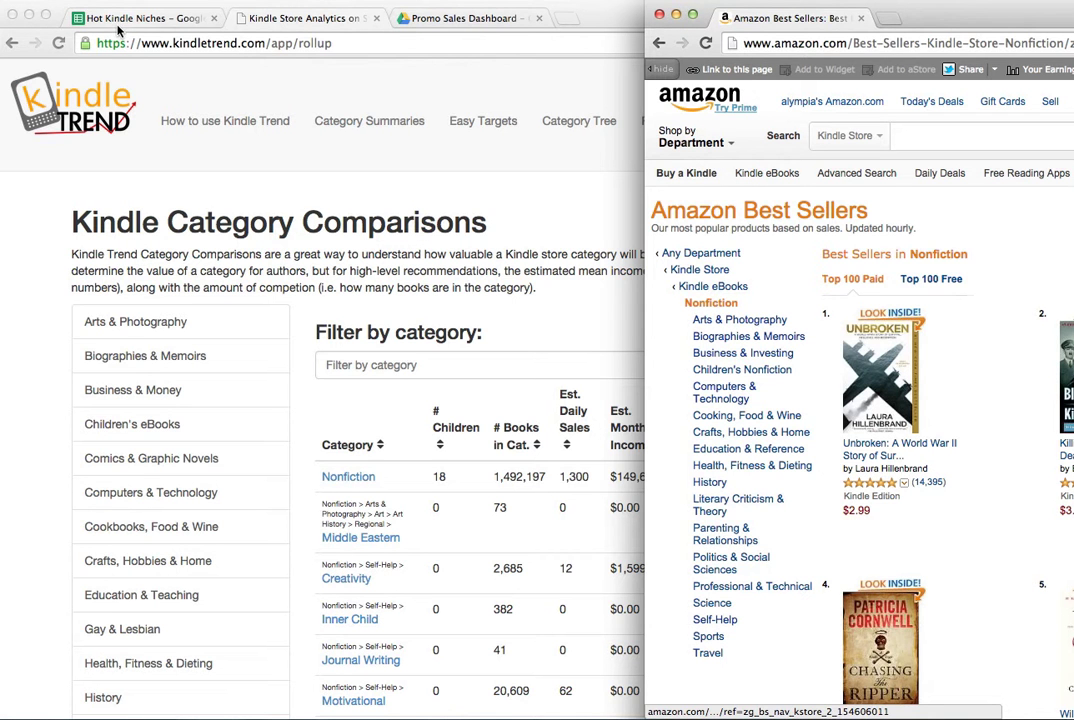
- Re-enter "Nonfiction> Business & Money>Business Life>Motivation & Self Improvement" in cell A2 of the High Selling Niches sheet and copy the cell
left_click(124, 20)
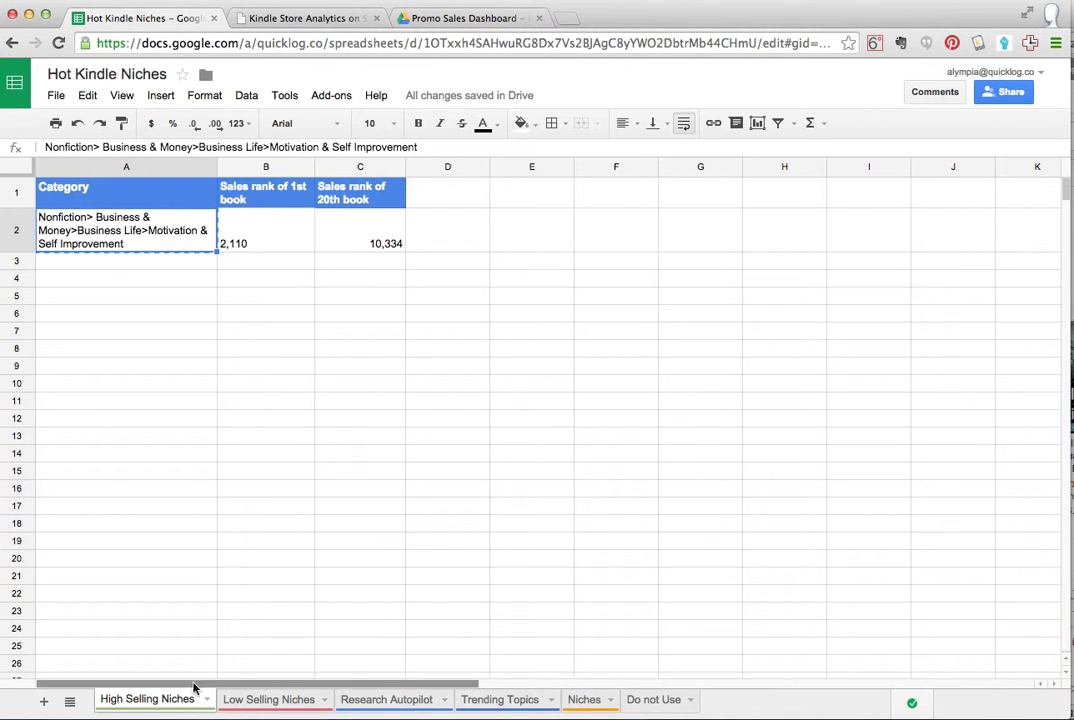
double_click(143, 243)
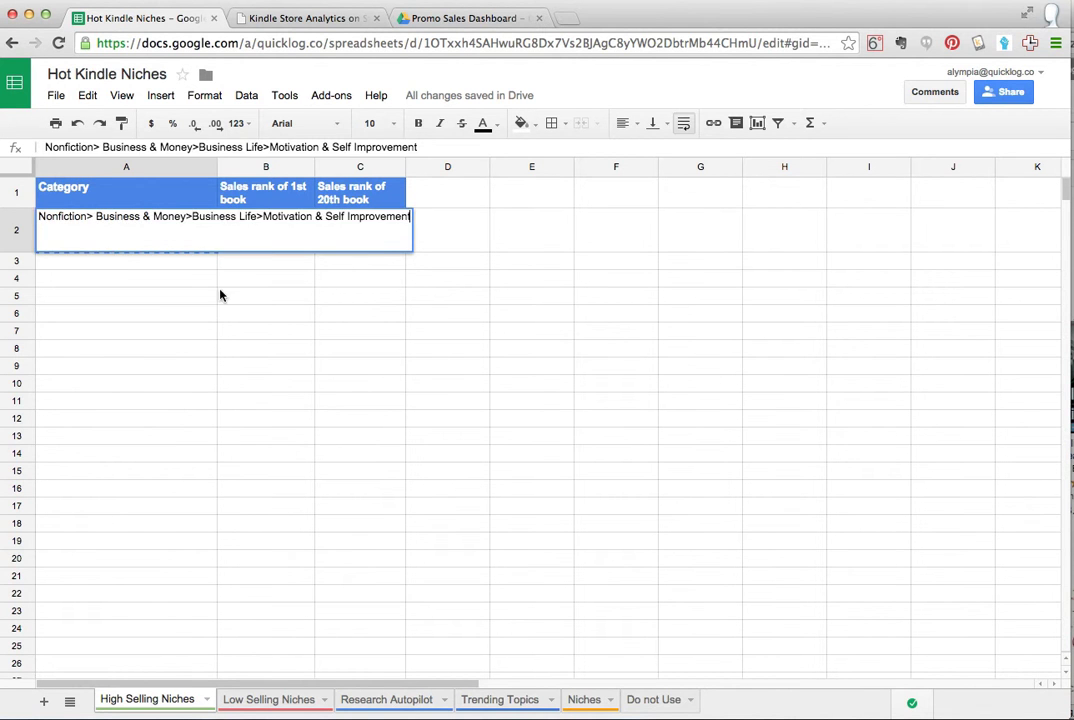
key("Return")
left_click(144, 223)
key("BackSpace")
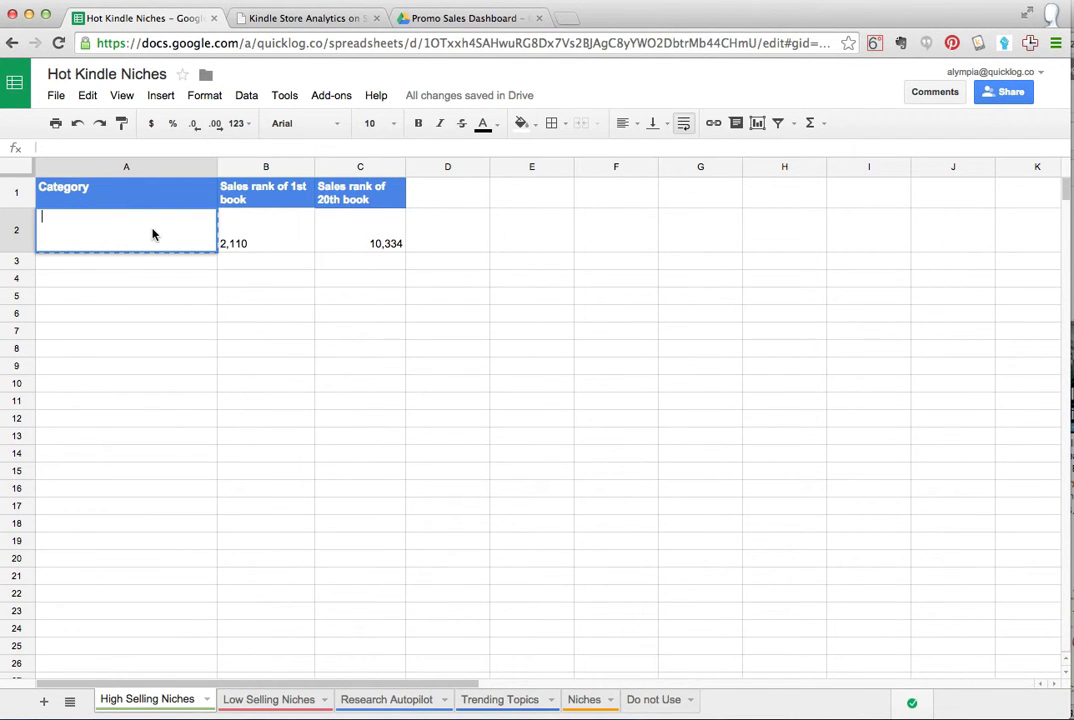
type("Nonfiction> Business & Money>Business Life>Motivation & Self Improvement")
key("ctrl+c")
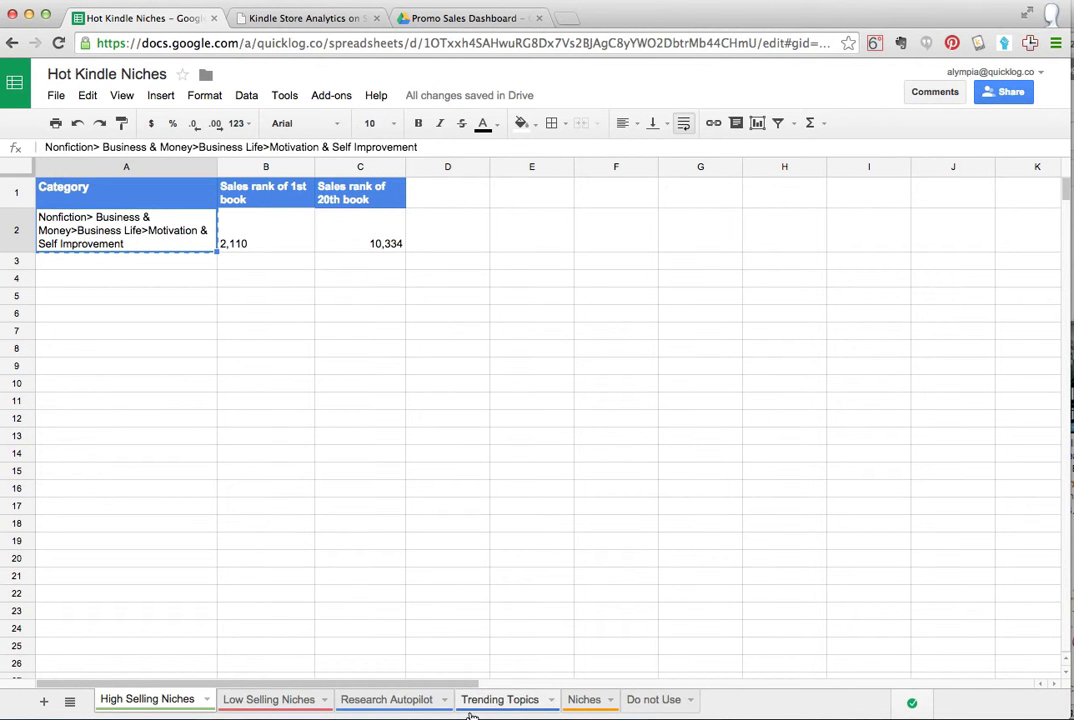
- Paste the copied Motivation & Self Improvement category into cell A4 of the Research Autopilot sheet
left_click(380, 700)
left_click(115, 326)
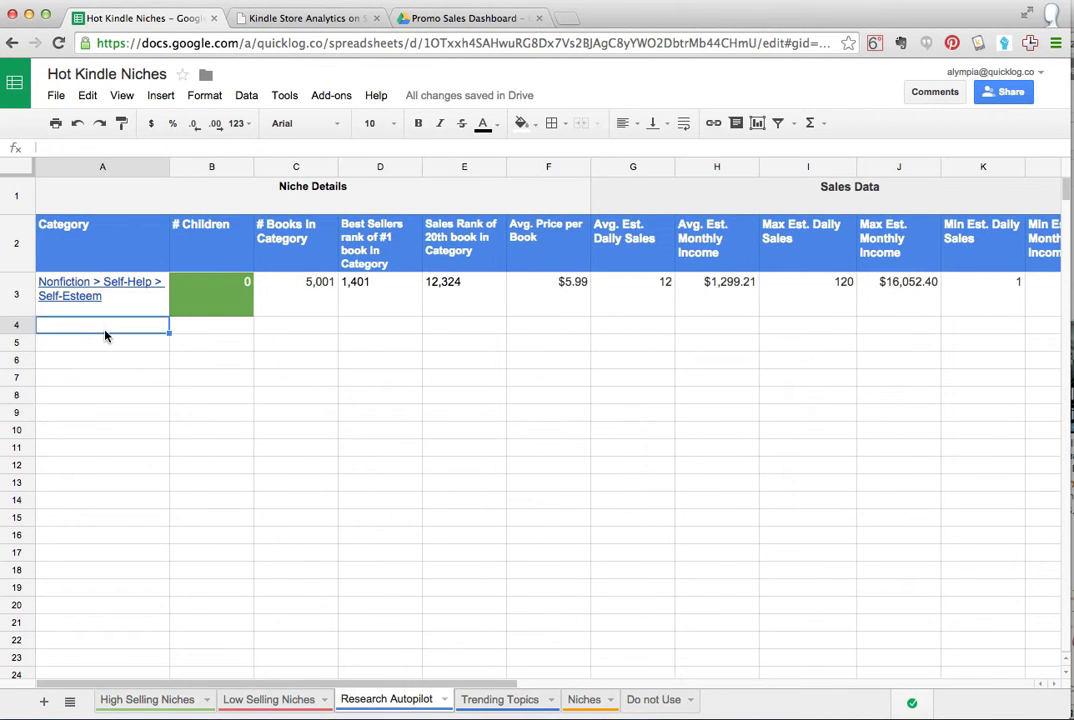
key("ctrl+v")
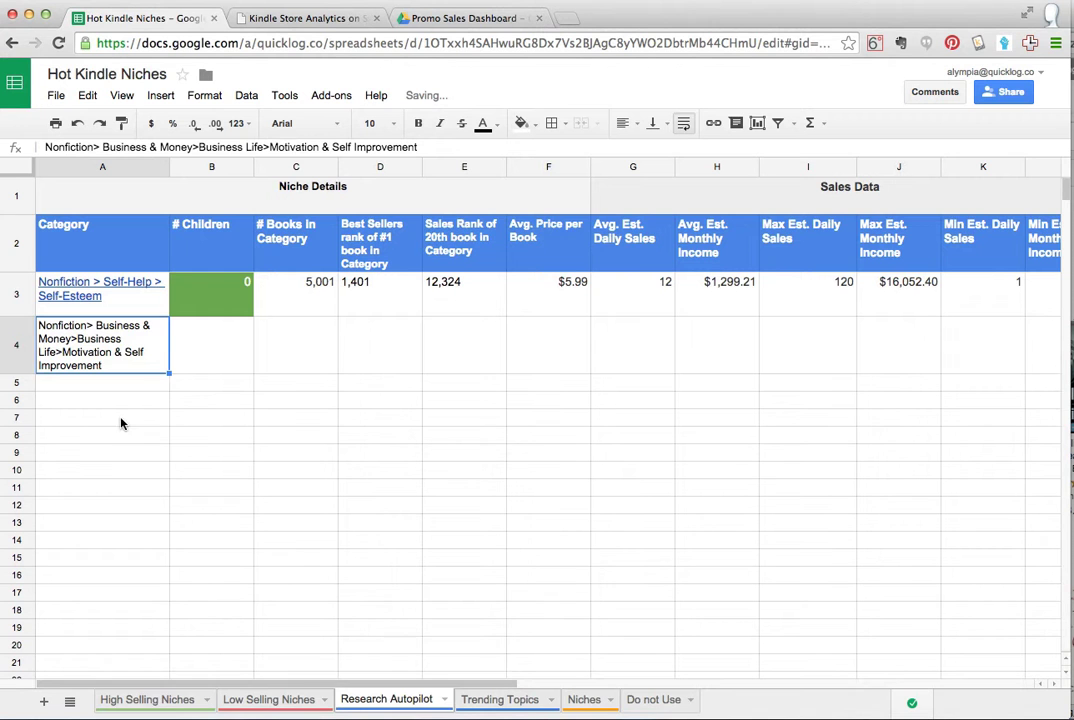
- Review the categories recorded in the High Selling Niches and Low Selling Niches sheets, ending on the Research Autopilot sheet
left_click(190, 700)
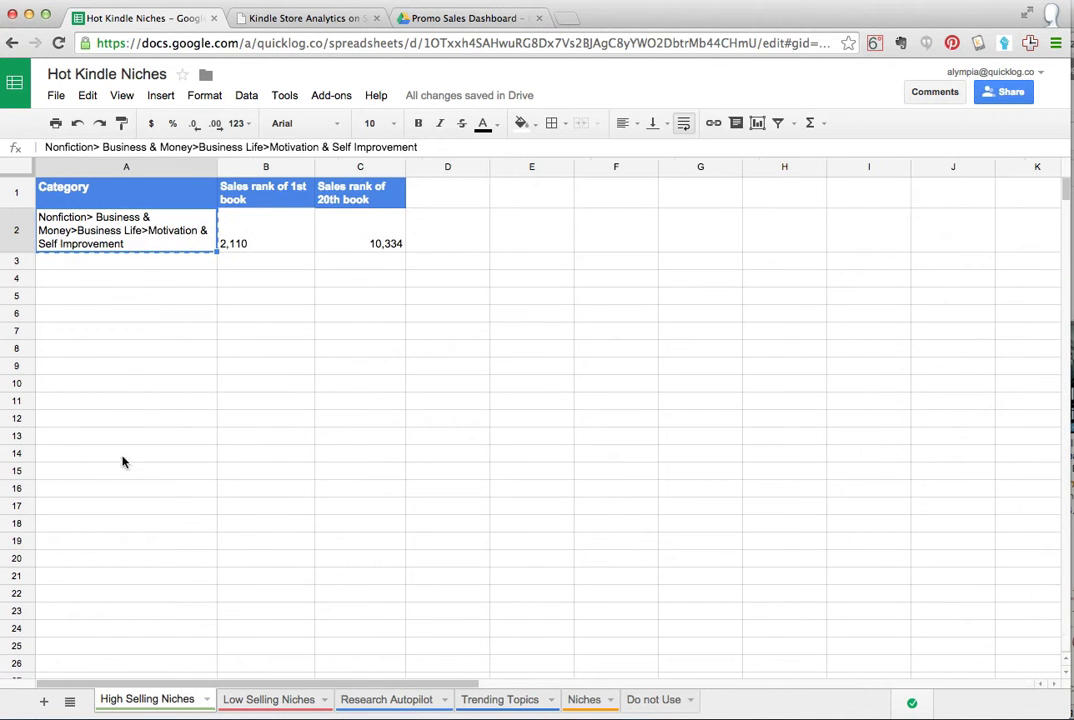
left_click(135, 285)
left_click(132, 236)
left_click(240, 700)
left_click(175, 700)
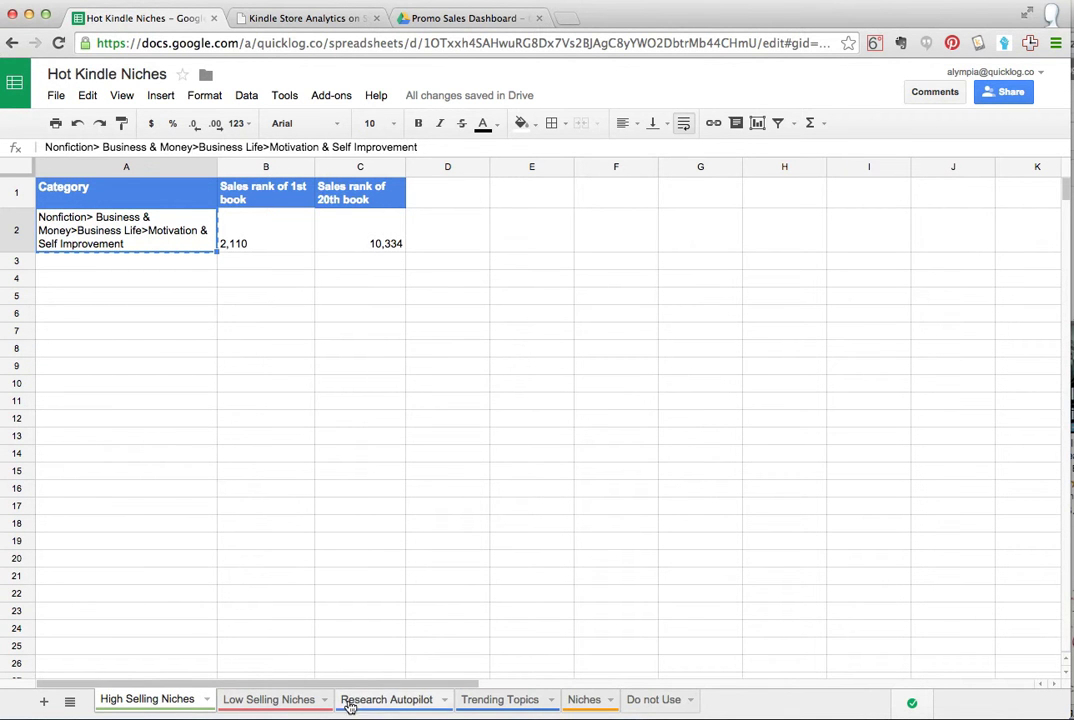
left_click(276, 700)
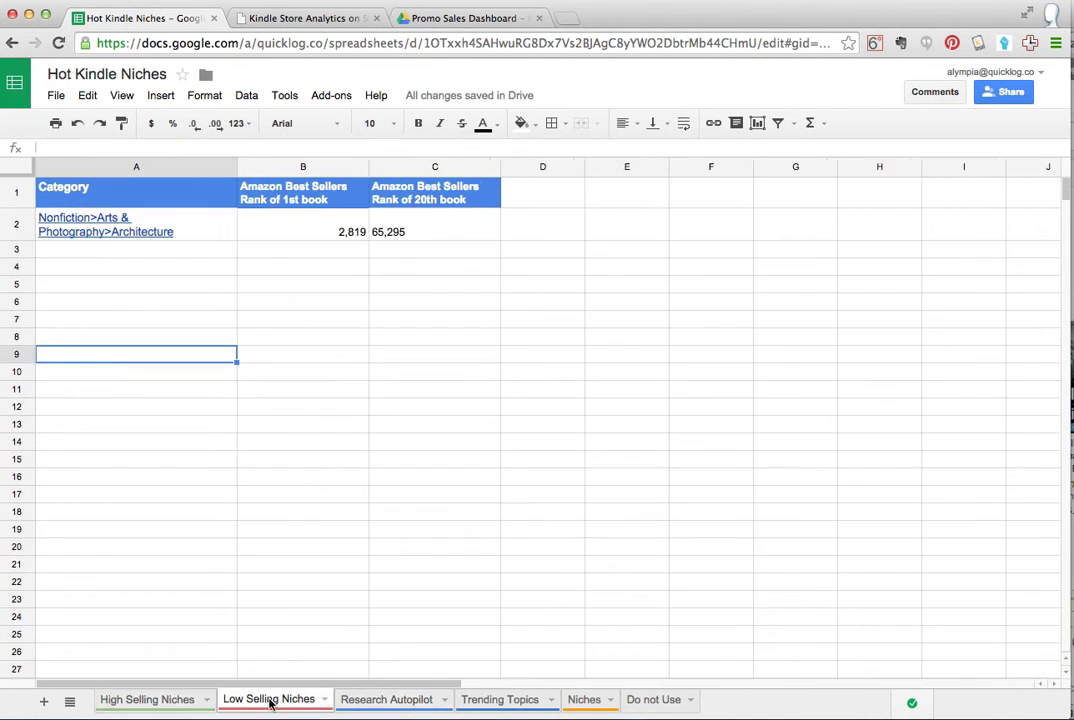
left_click(370, 700)
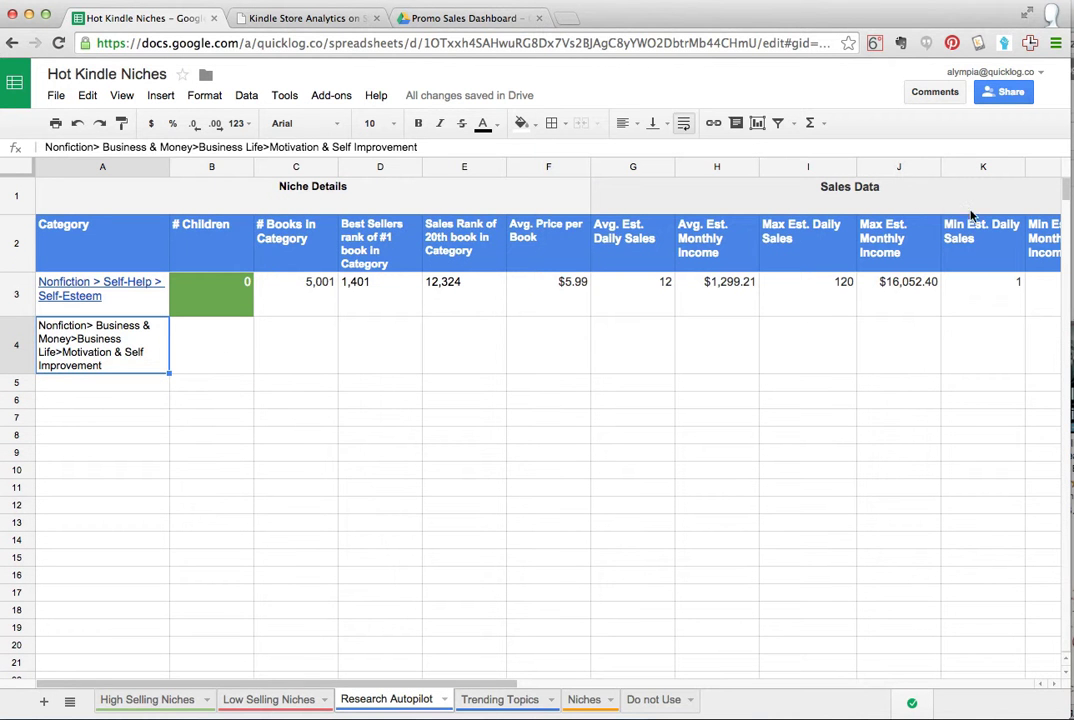
- Filter the Kindle Trend categories by "mot", compare the match with the category in cell A4 of the spreadsheet, and clear the filter
left_click(329, 20)
scroll(487, 376, "down", 2)
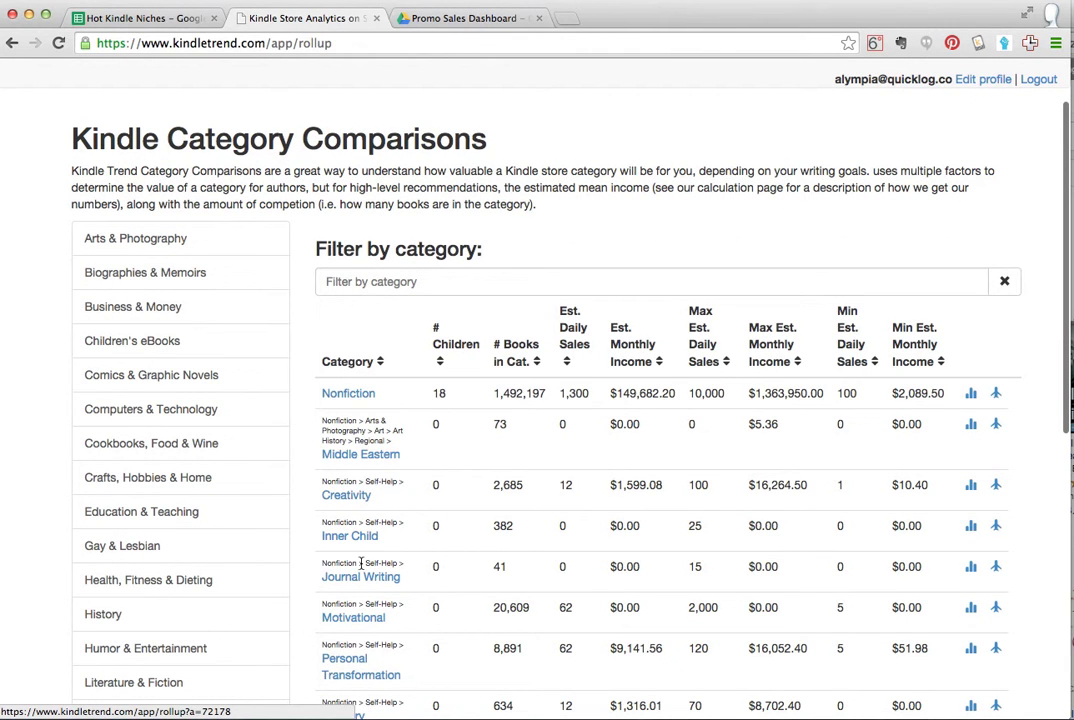
left_click(142, 20)
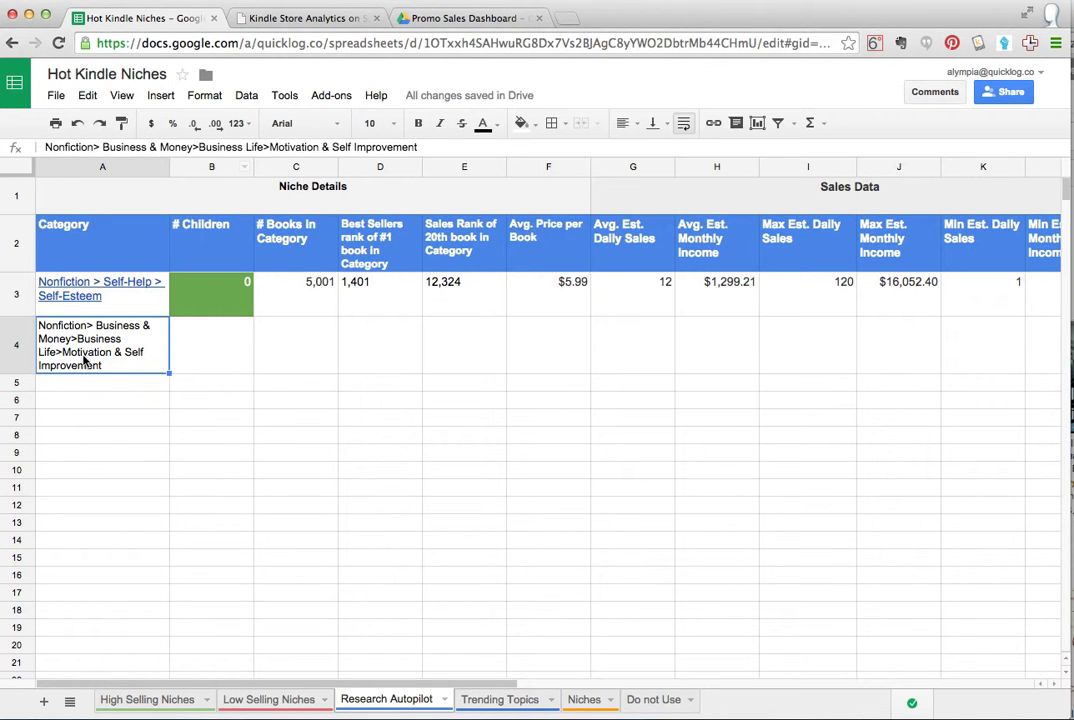
left_click(360, 18)
left_click(410, 281)
type("mot")
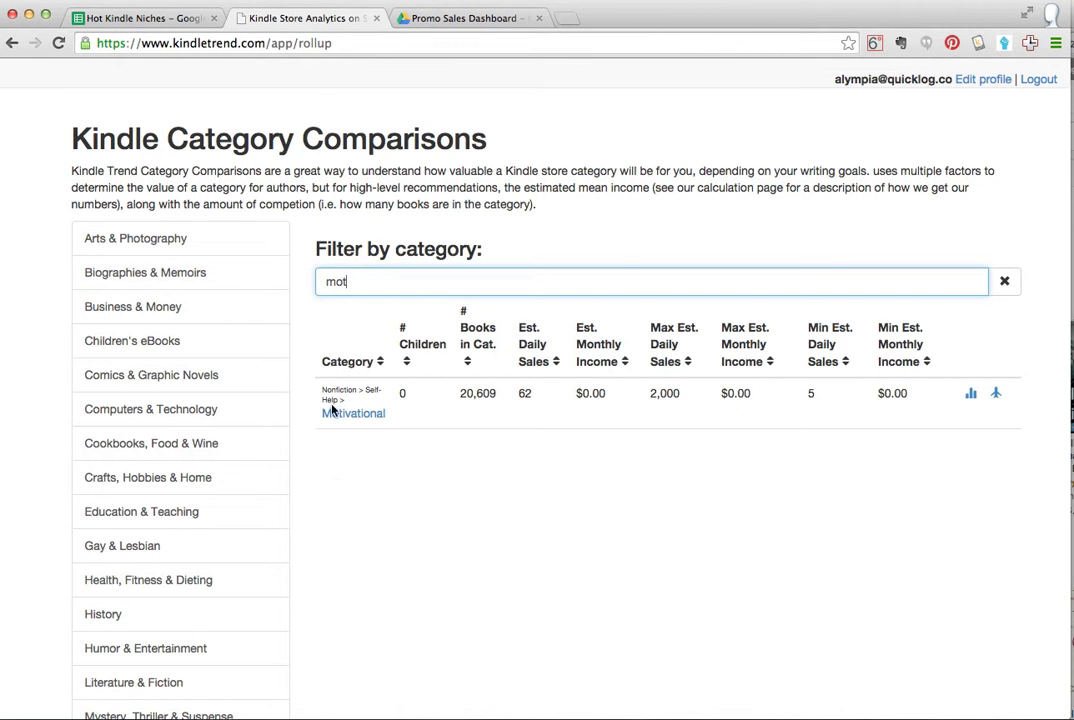
left_click(168, 22)
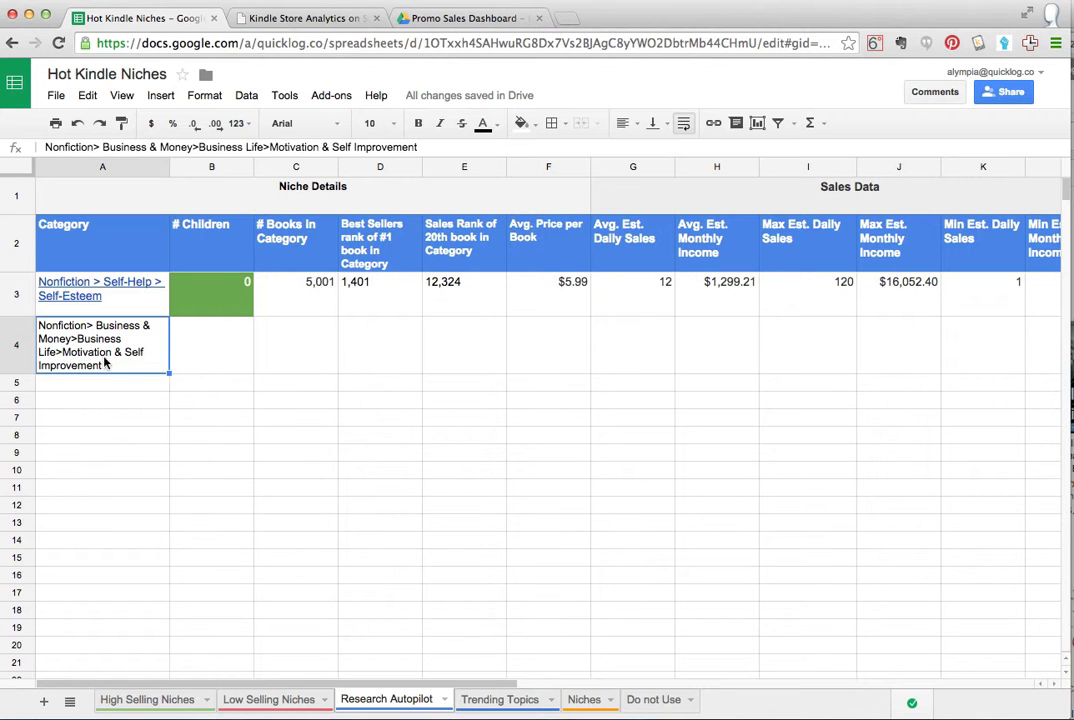
left_click(300, 18)
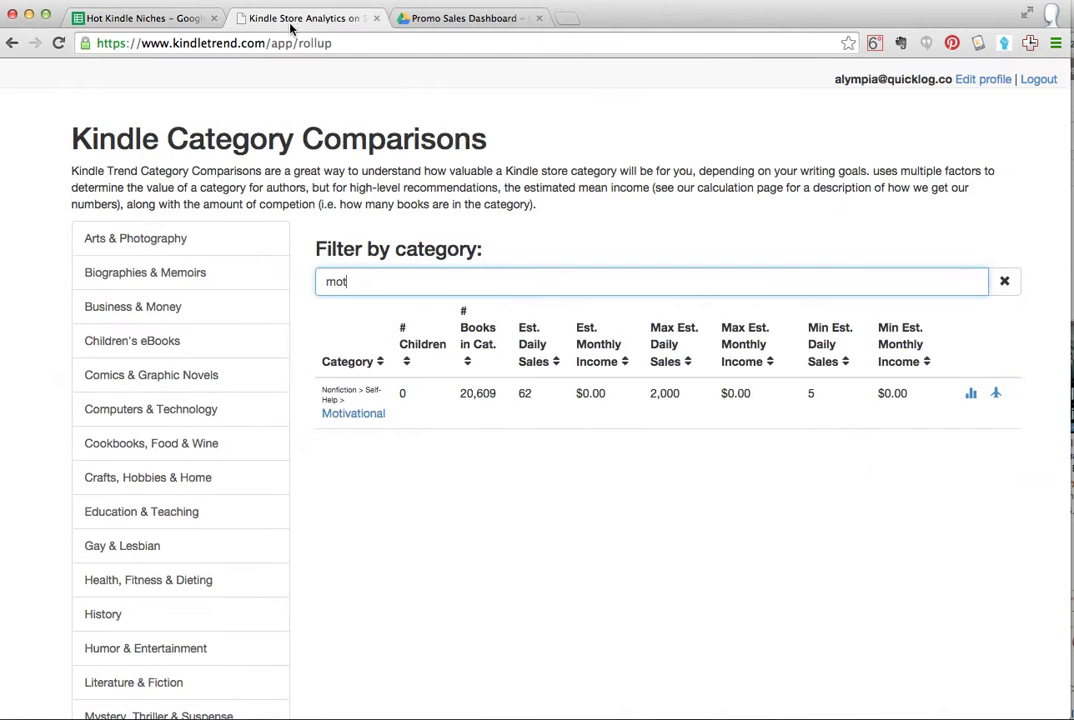
left_click_drag(319, 394, 377, 400)
left_click(140, 18)
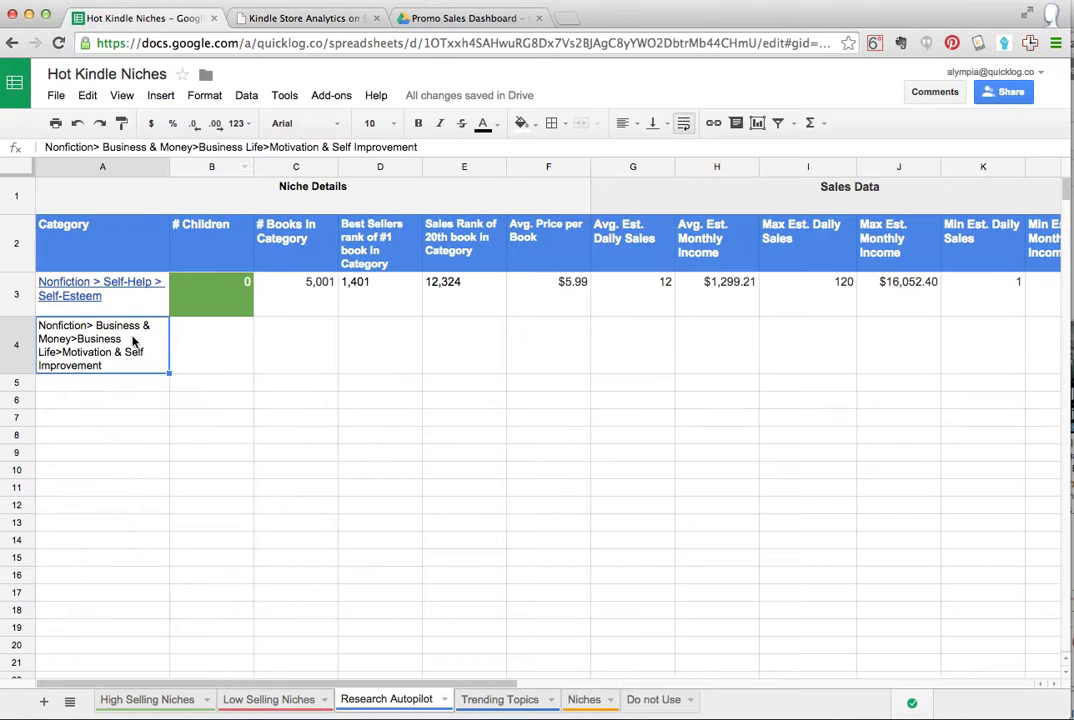
left_click(312, 22)
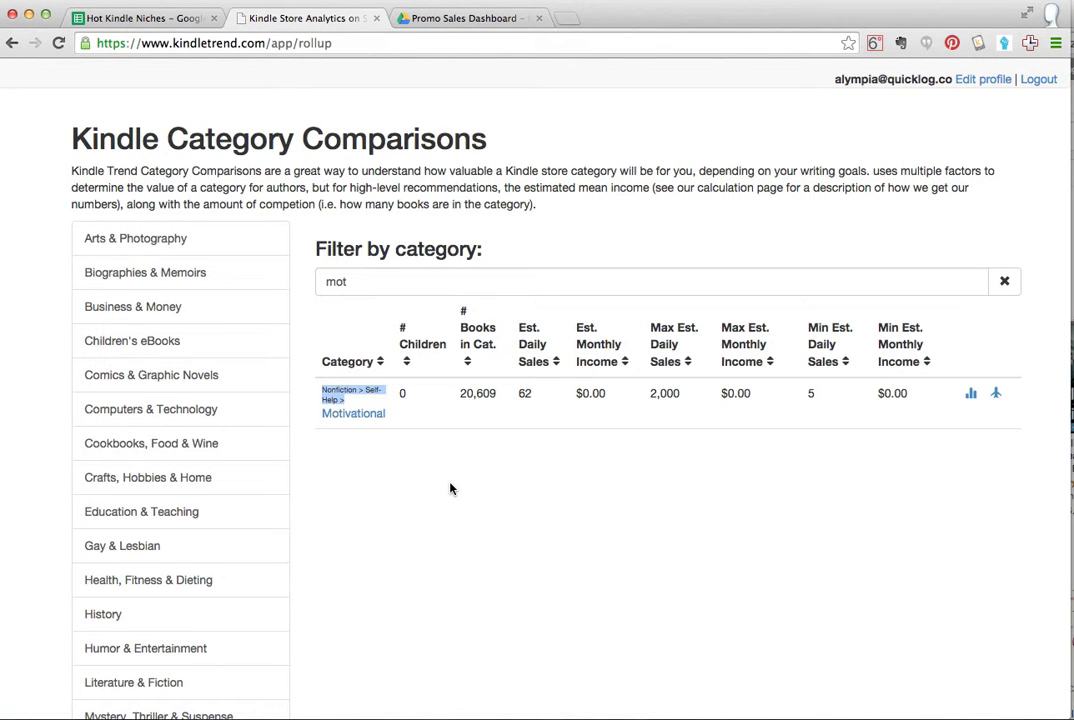
left_click(421, 286)
double_click(386, 281)
key("BackSpace")
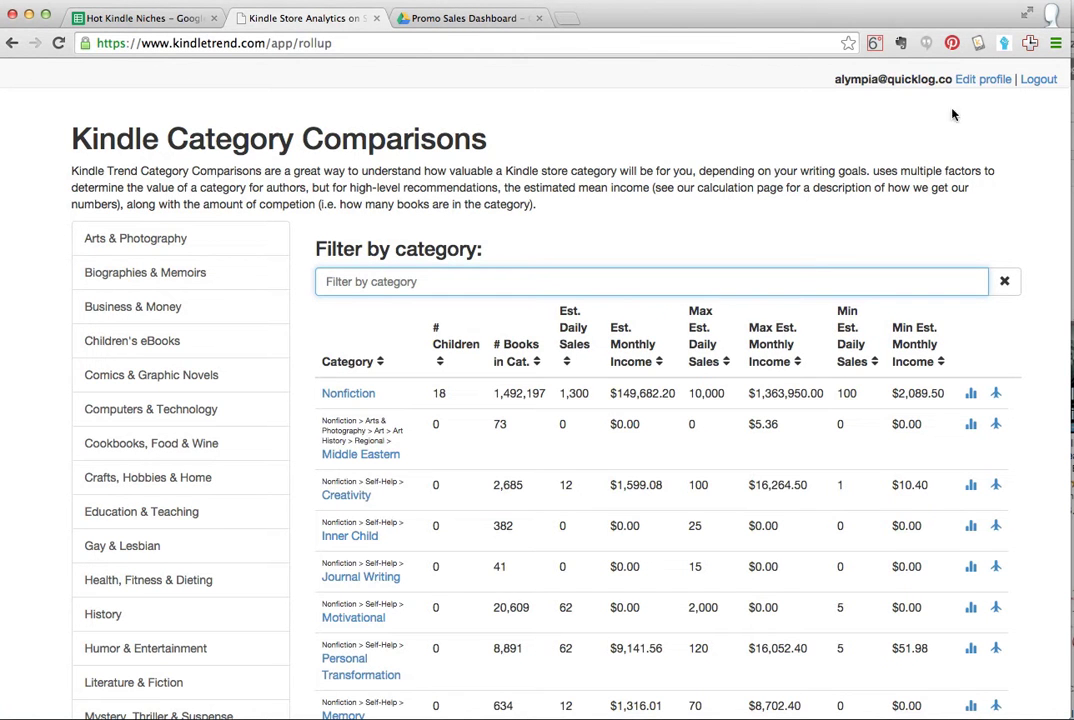
- View the Kindle Trend Chrome extension's page in the Chrome Web Store and close it
scroll(702, 264, "up", 2)
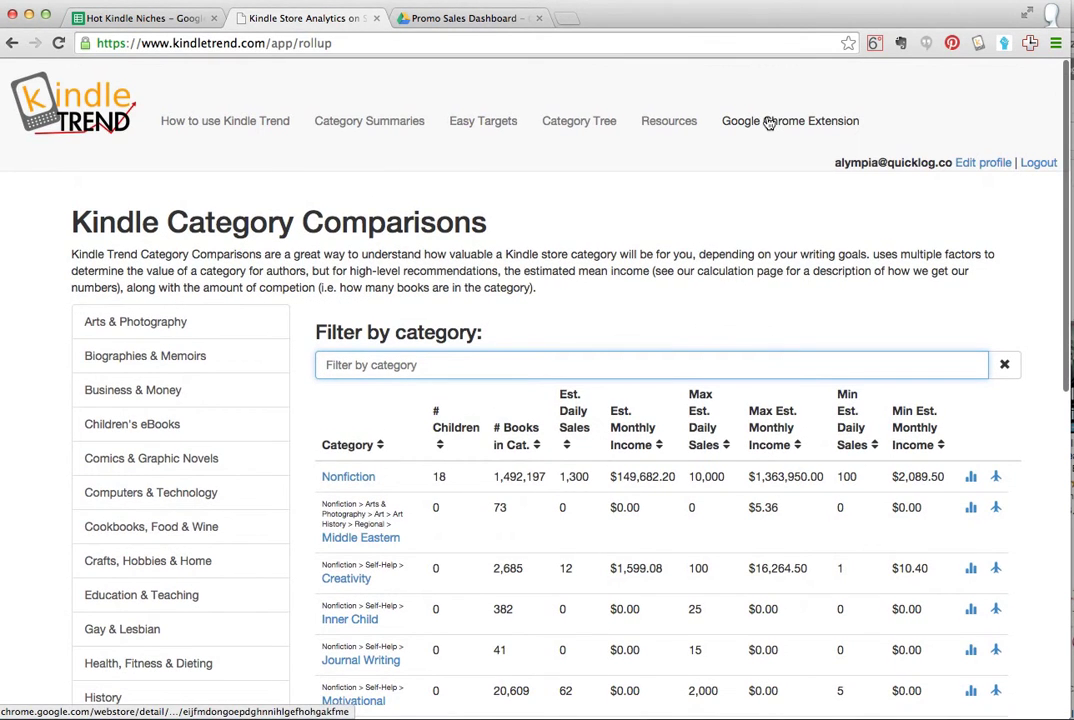
left_click(768, 121)
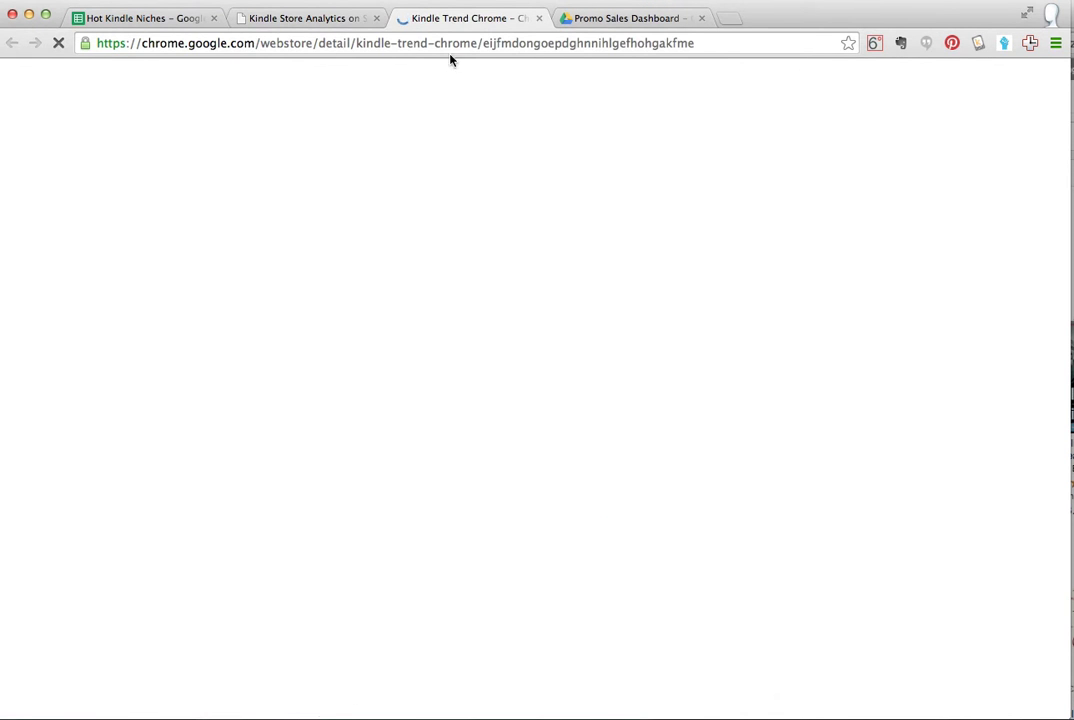
left_click(346, 18)
left_click(442, 20)
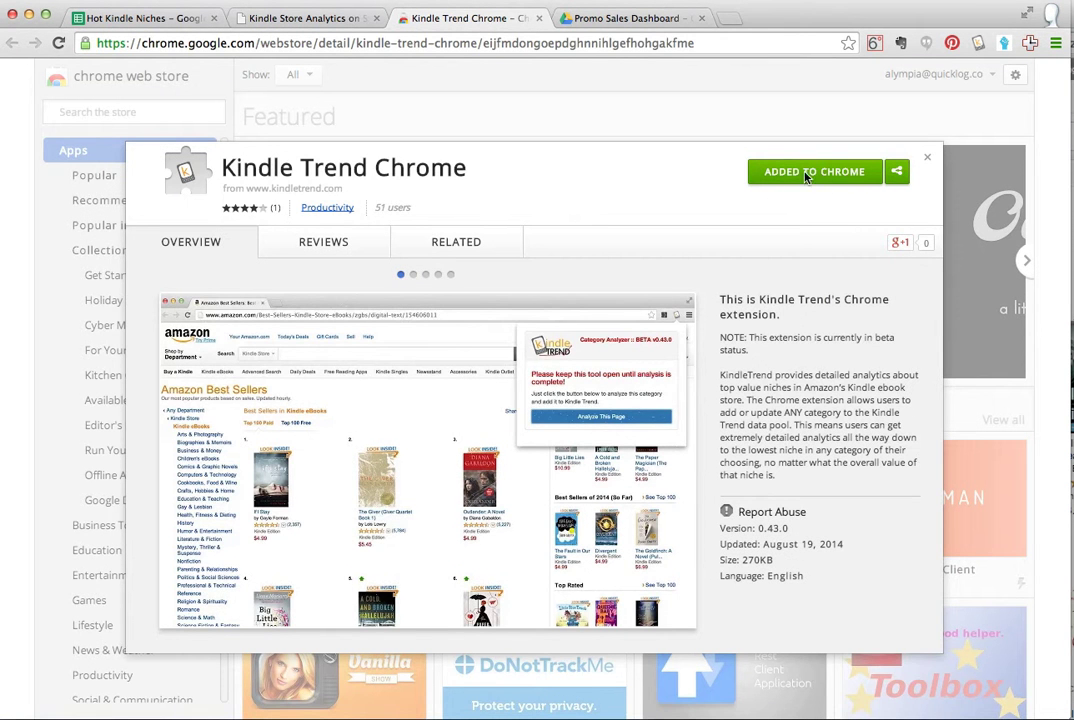
left_click(539, 19)
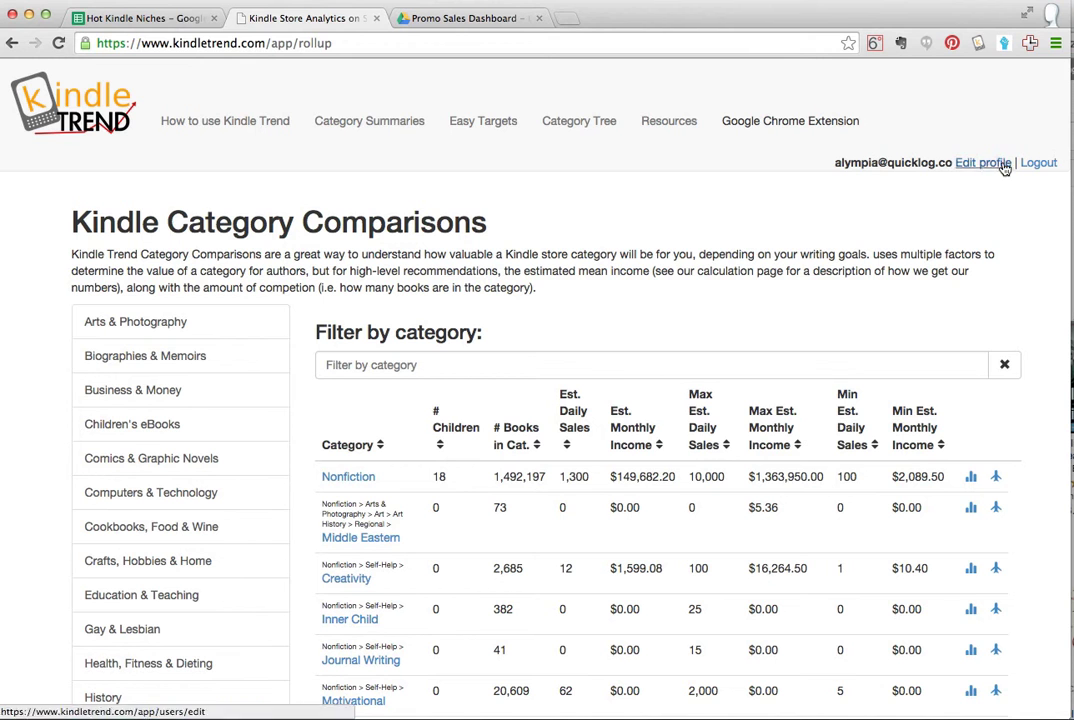
- Open the Kindle Trend Category Analyzer extension and read its instructions on analyzing Top 100 Paid lists
left_click(979, 44)
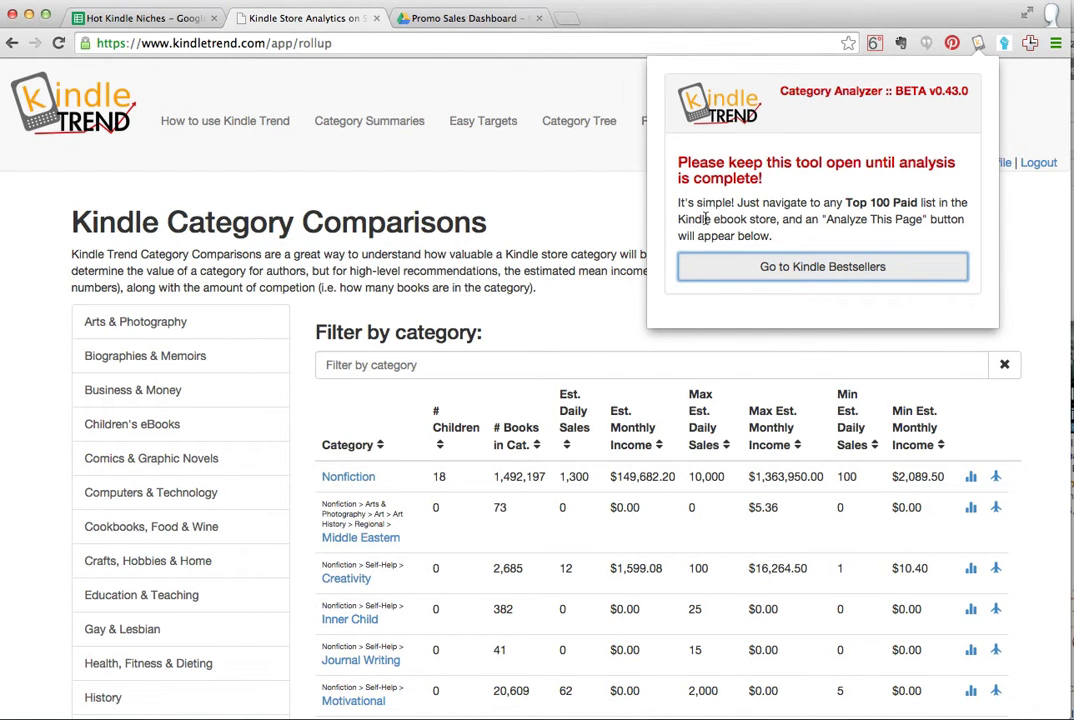
left_click_drag(705, 219, 853, 228)
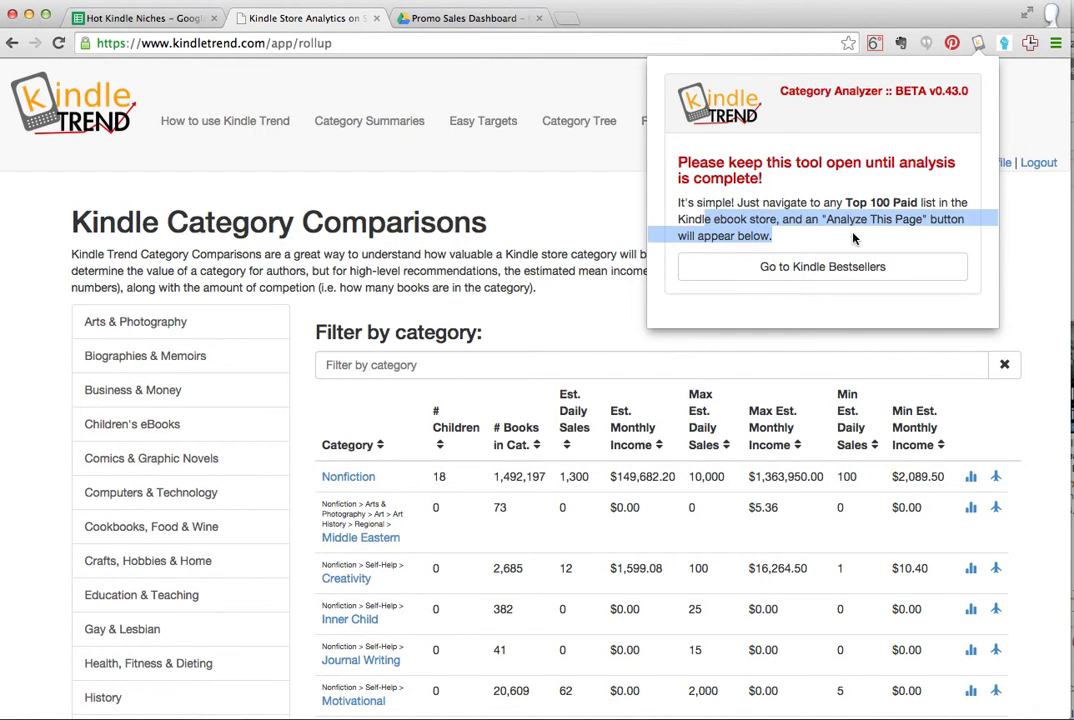
left_click(855, 234)
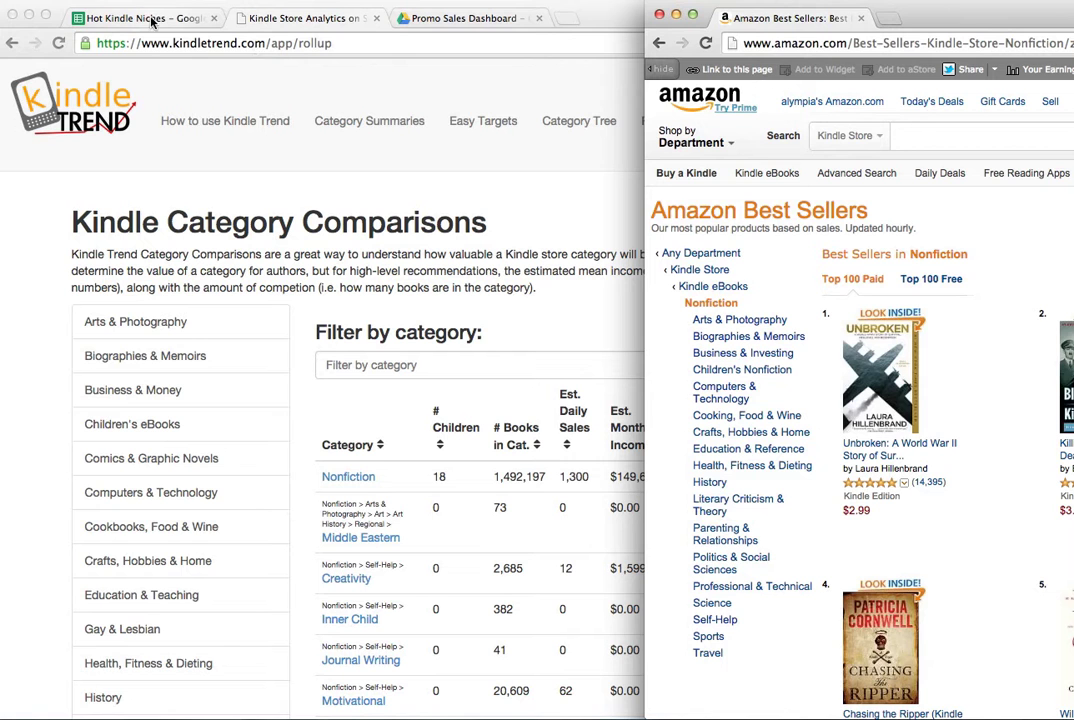
- Review the Nonfiction niches listed in Kindle Trend's Category Comparisons
left_click(376, 398)
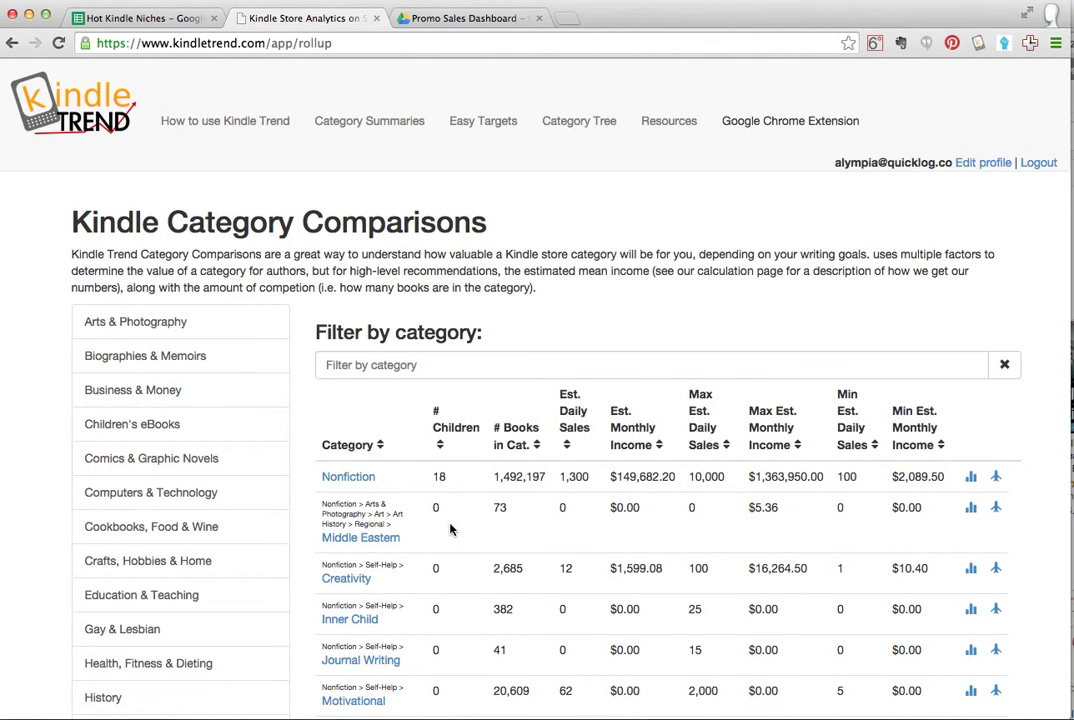
scroll(485, 474, "down", 5)
scroll(484, 473, "up", 5)
scroll(482, 475, "down", 2)
scroll(482, 475, "down", 1)
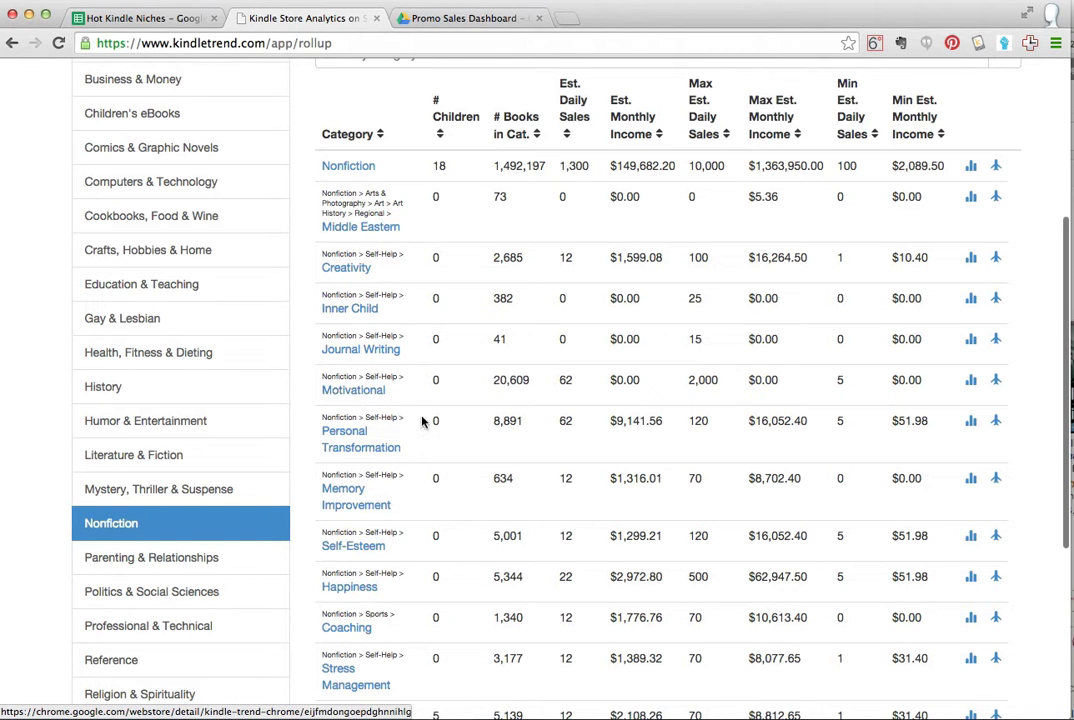
scroll(410, 557, "down", 2)
scroll(413, 557, "up", 5)
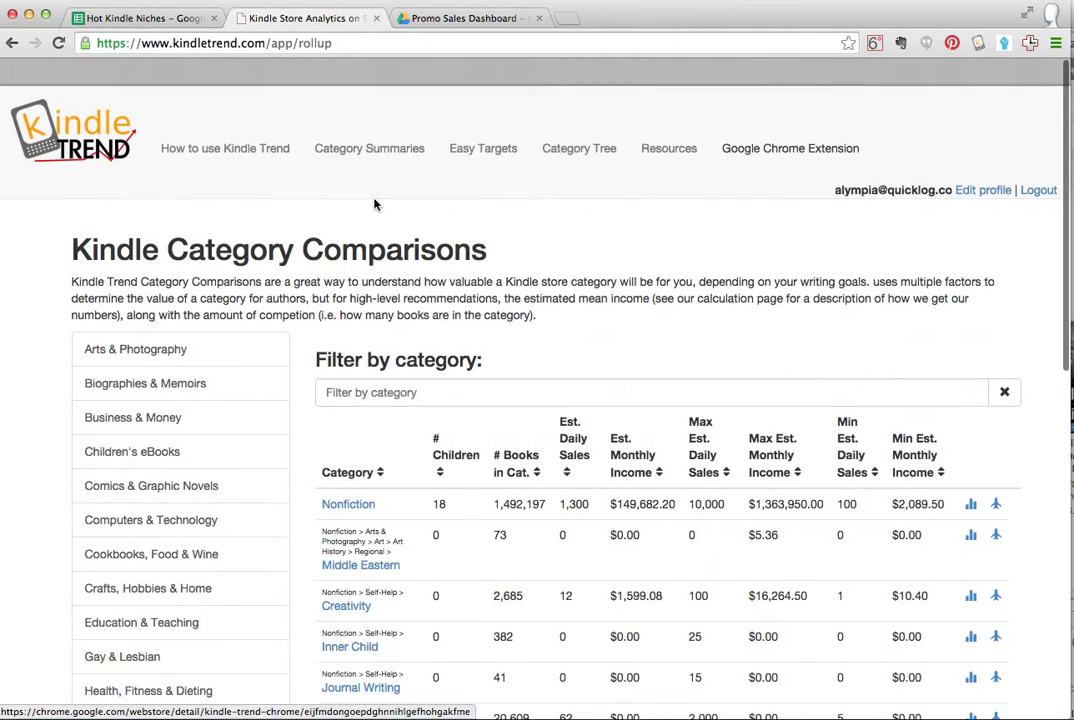
- Switch from the spreadsheet to Amazon Best Sellers and open the Business & Investing subcategory under Nonfiction
left_click(158, 27)
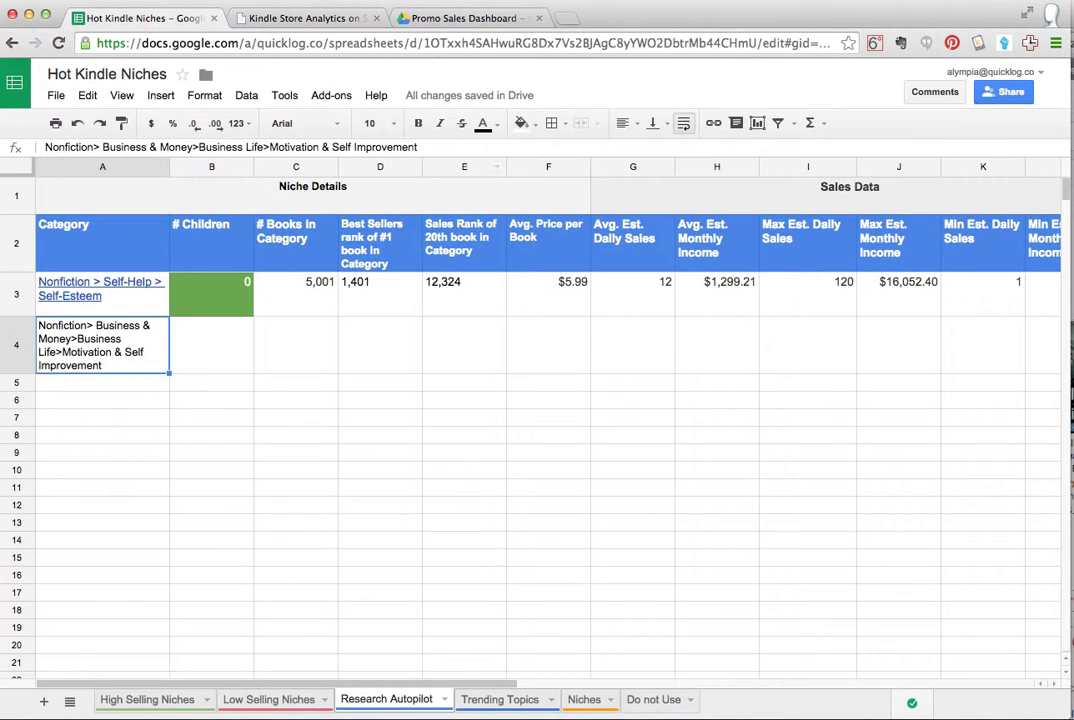
left_click(1071, 297)
left_click_drag(1073, 4, 946, 5)
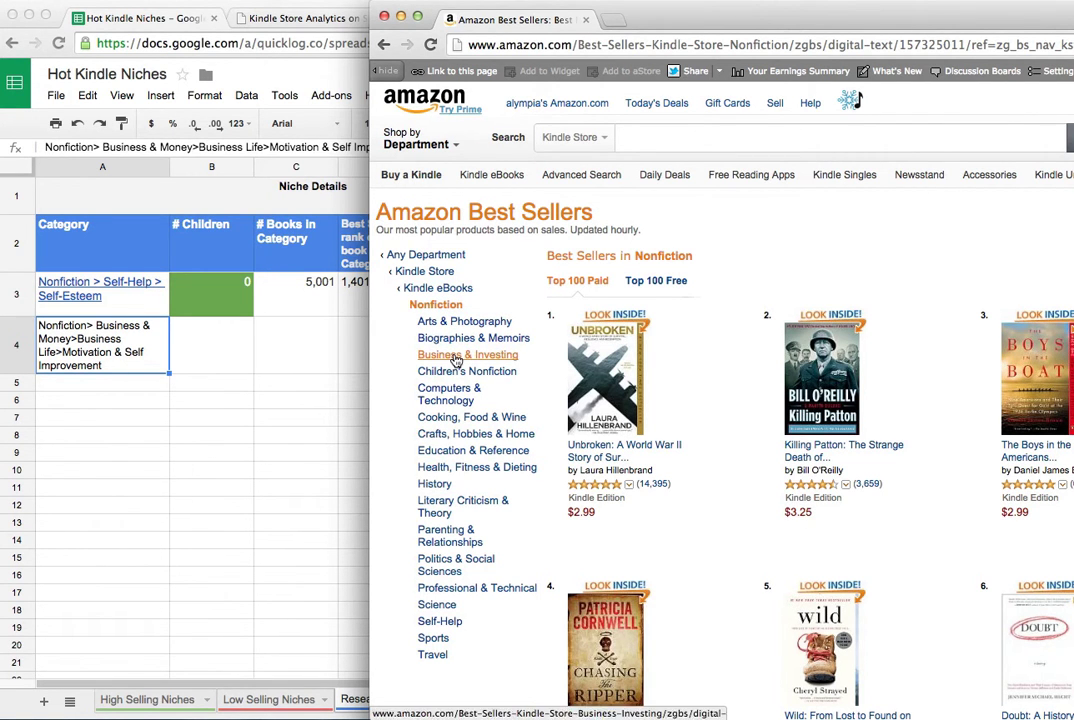
left_click(455, 359)
- Replace "Money" with "Investing" in the category path in cell A4 of the Research Autopilot sheet
double_click(119, 350)
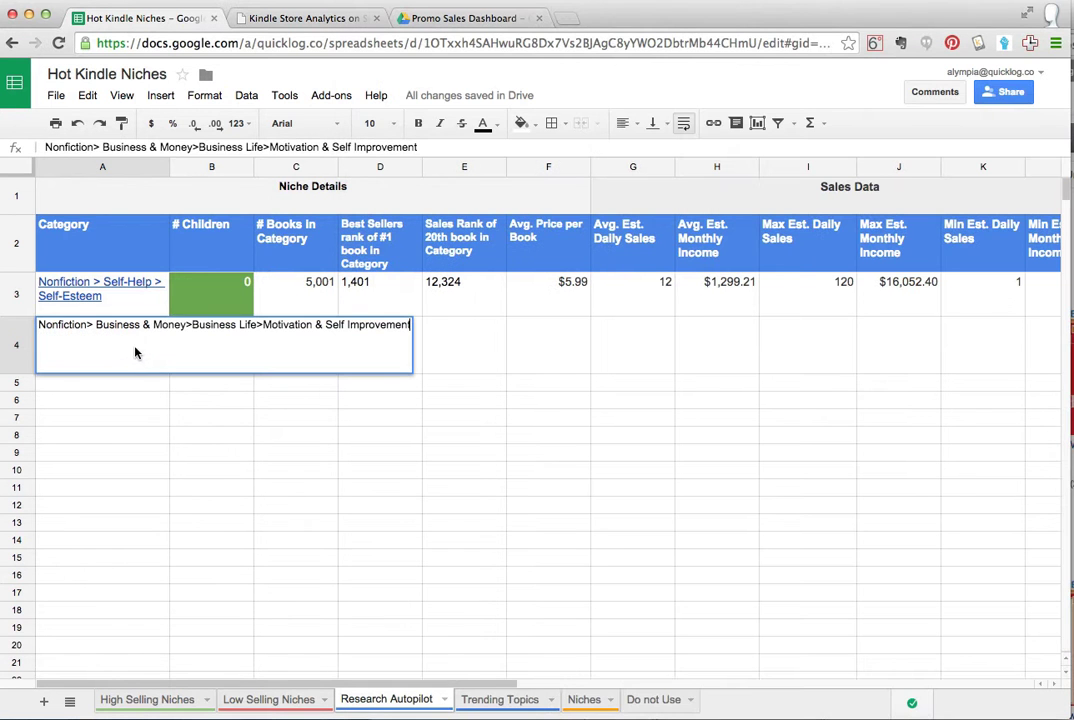
left_click_drag(186, 326, 155, 328)
type("Investing")
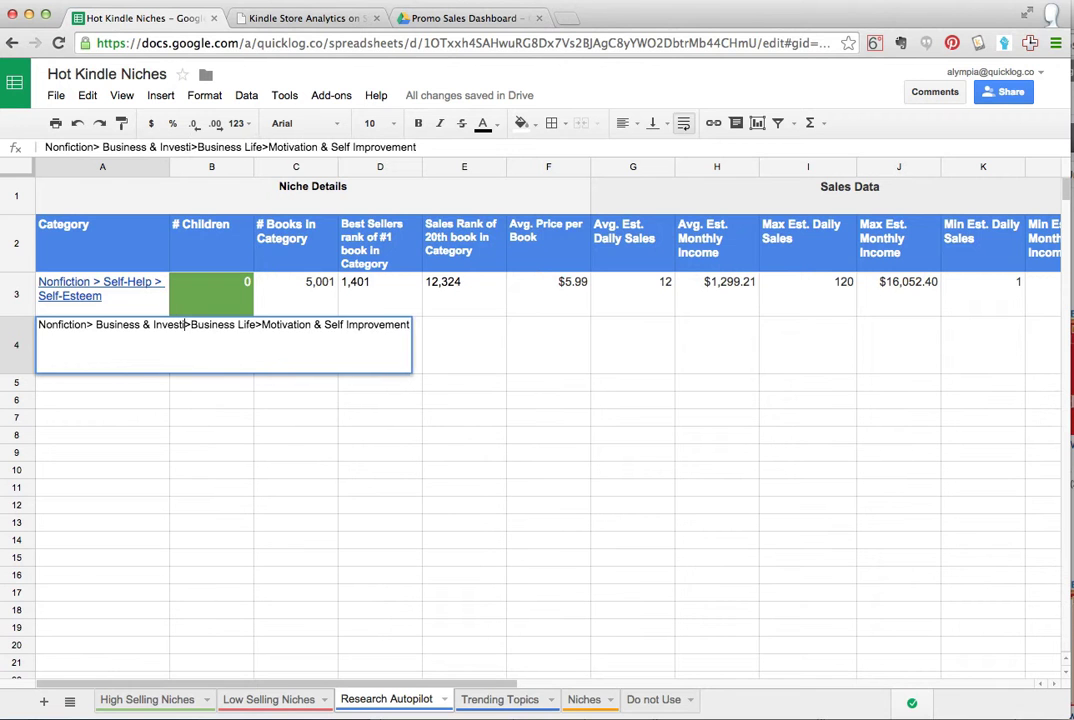
left_click(296, 505)
- Open the Motivation & Self-Improvement best sellers under Business Life on Amazon, with the page fully in view
left_click(1071, 400)
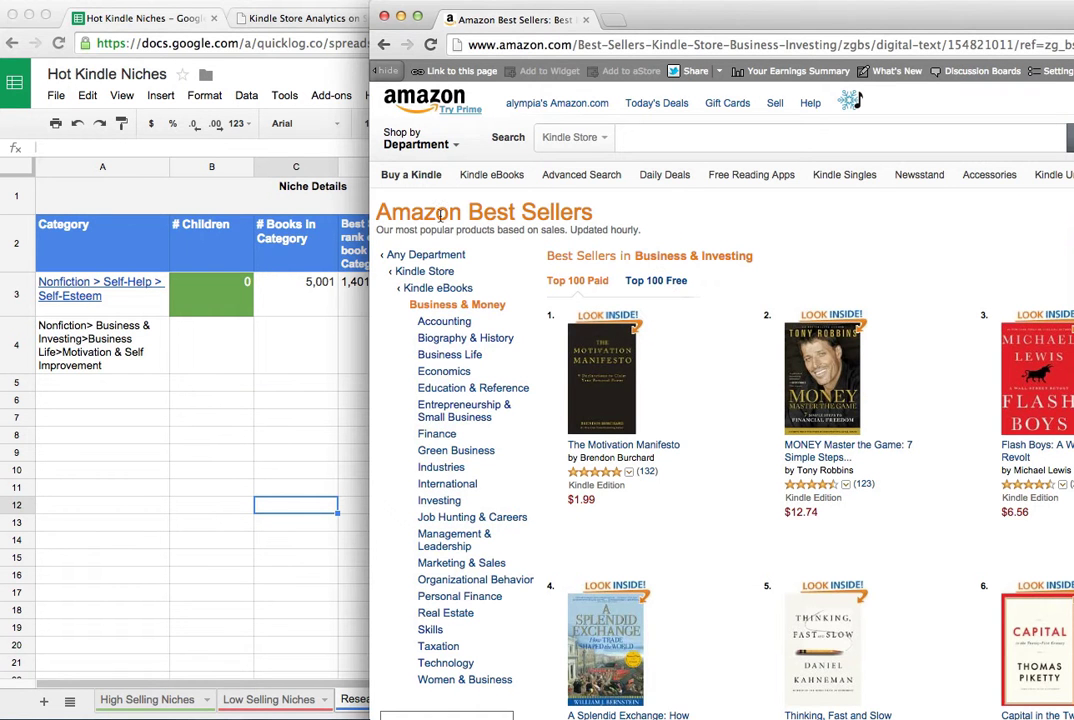
left_click(465, 358)
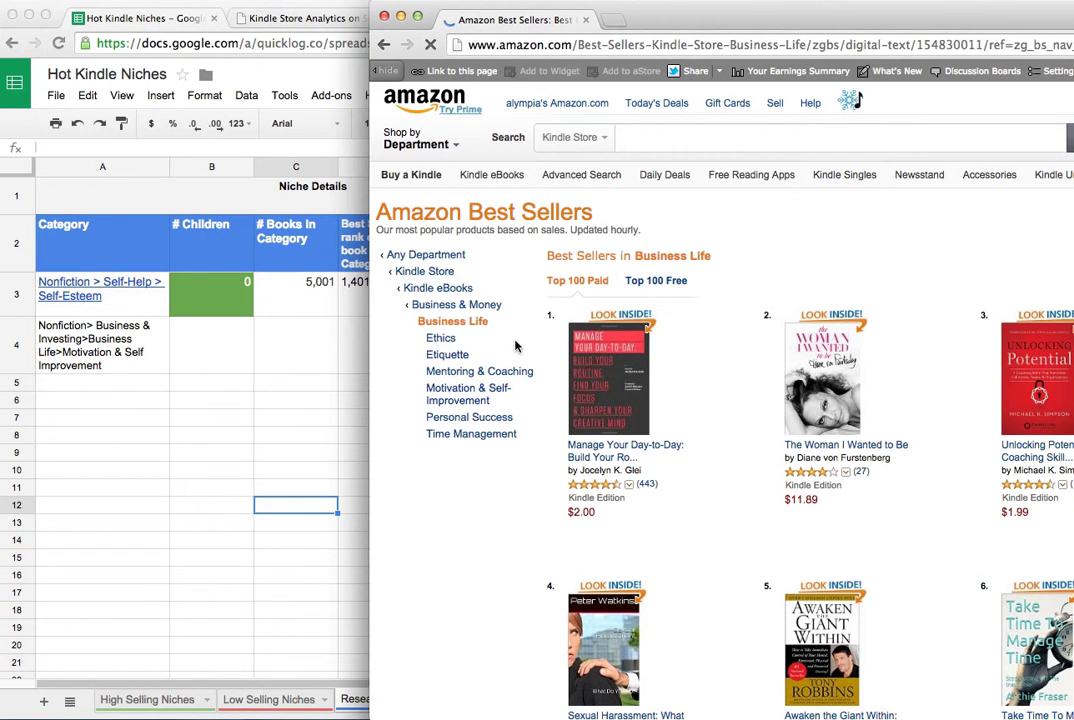
left_click(488, 399)
left_click_drag(974, 27, 623, 27)
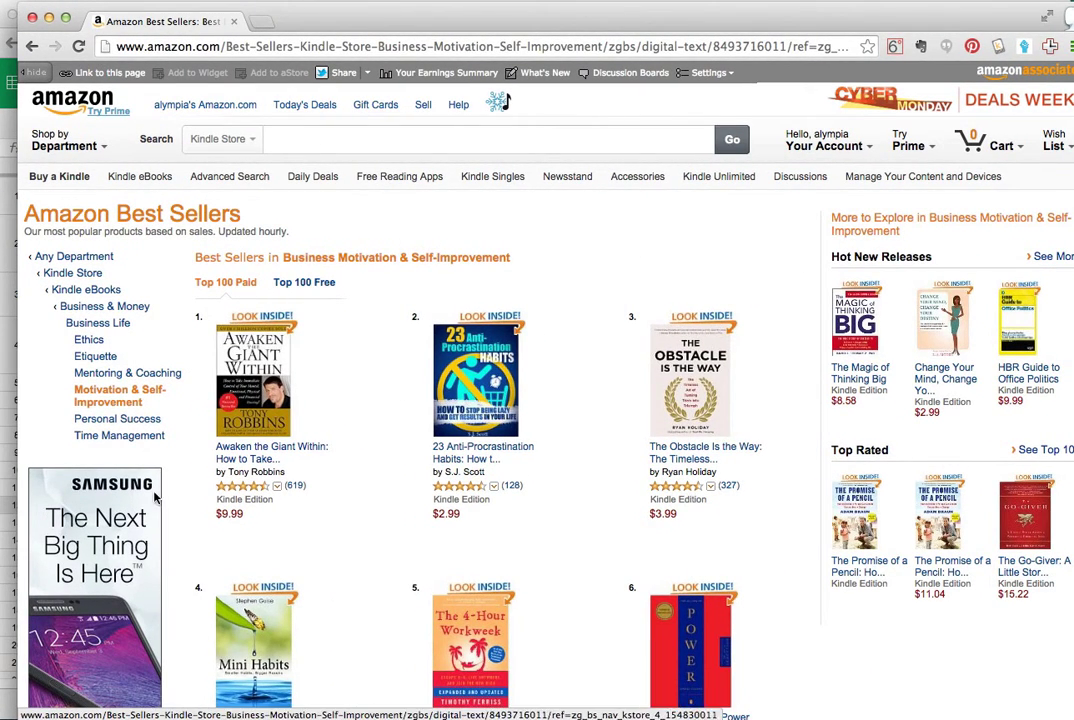
- Analyze the Business Motivation & Self-Improvement best sellers with the Category Analyzer extension and open the results in Kindle Trend
left_click(997, 47)
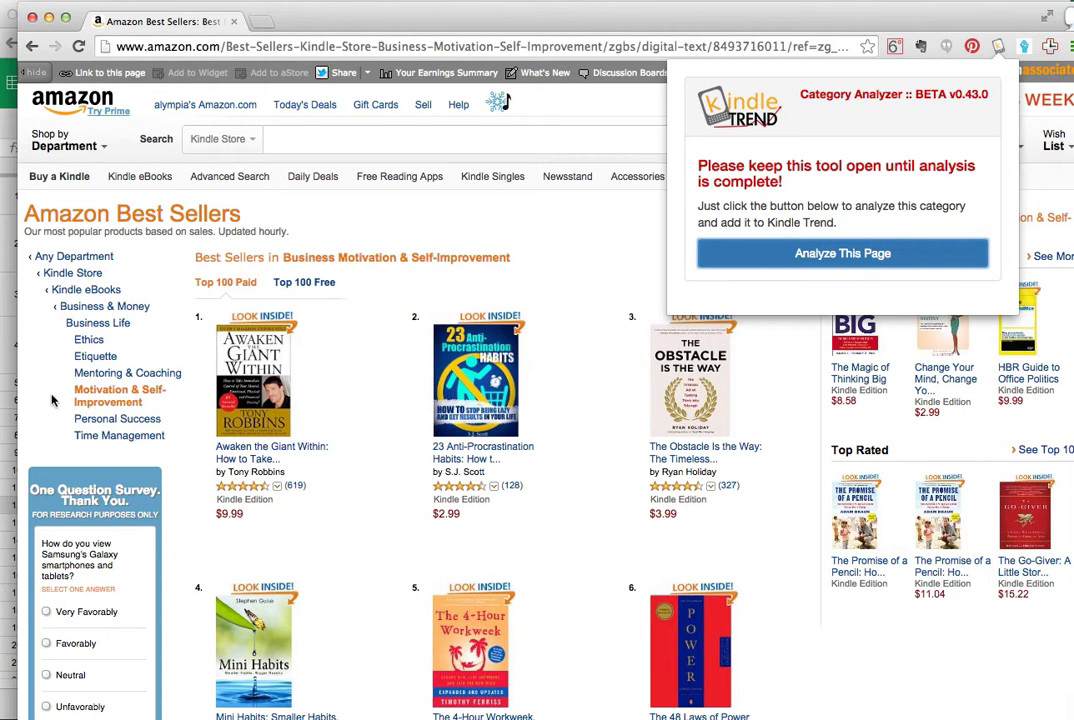
left_click(812, 260)
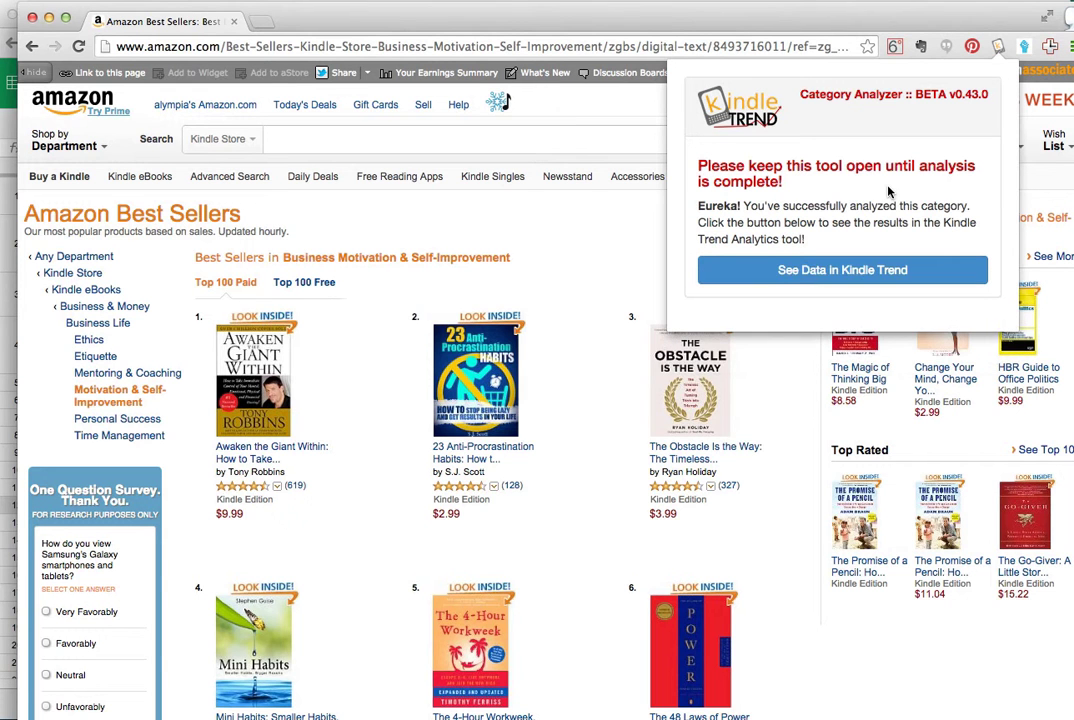
left_click(804, 281)
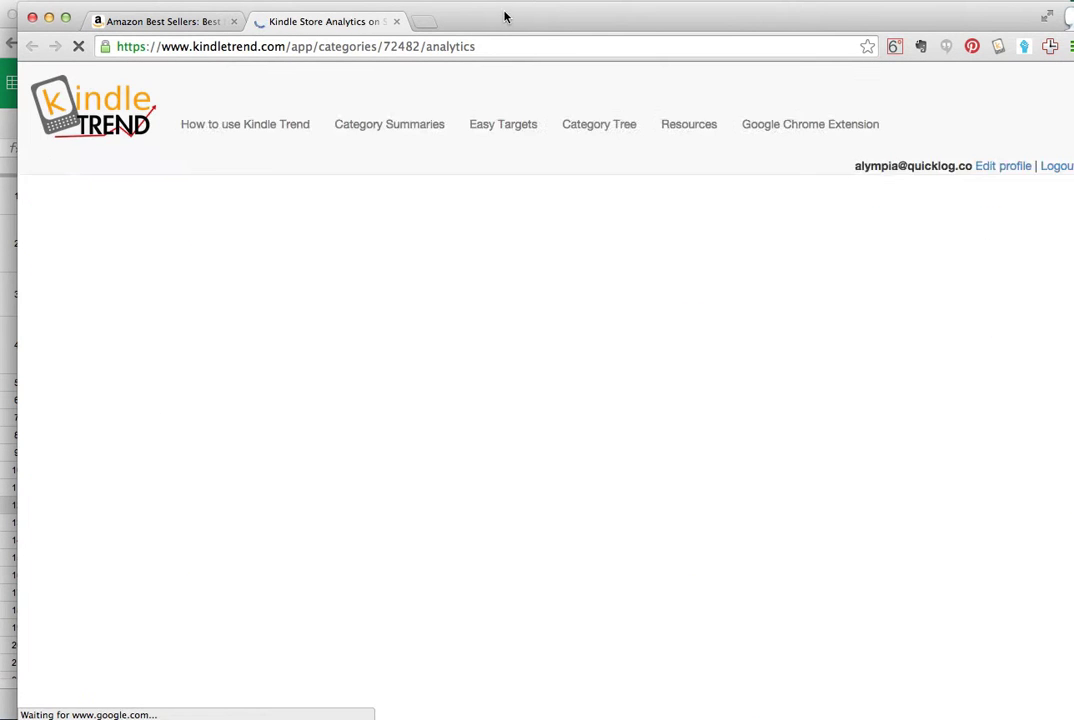
- Examine the average, median and ceiling statistics on Kindle Trend's Motivation & Self-Improvement analytics page beside the spreadsheet
left_click_drag(499, 19, 925, 18)
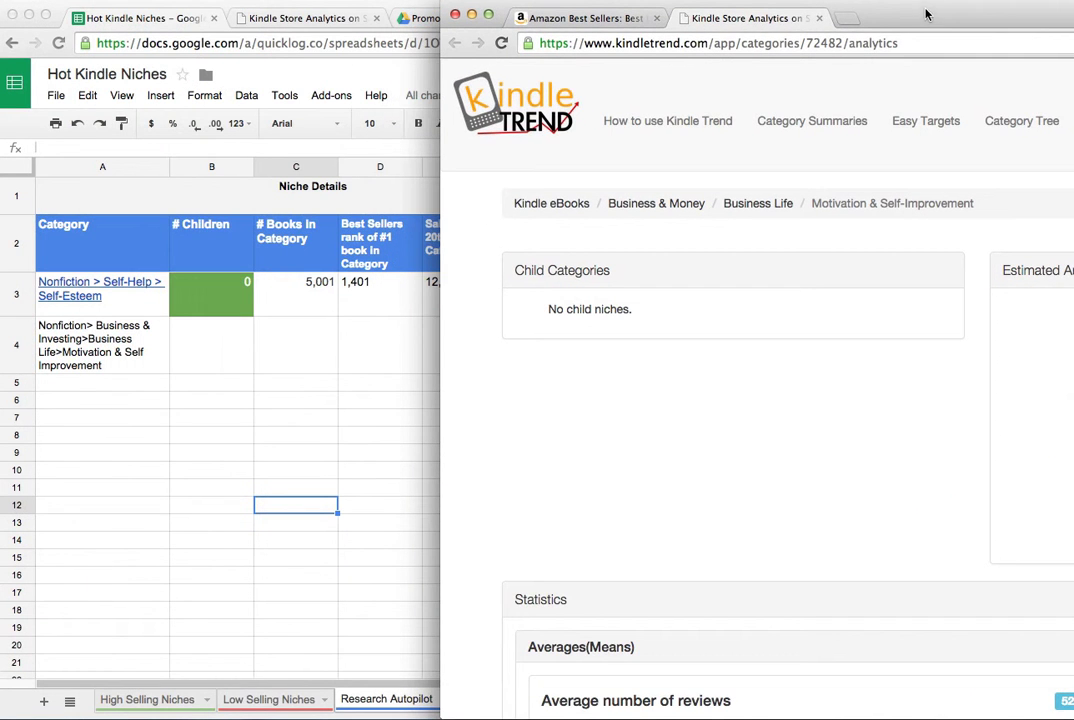
scroll(1050, 501, "down", 6)
scroll(901, 197, "down", 10)
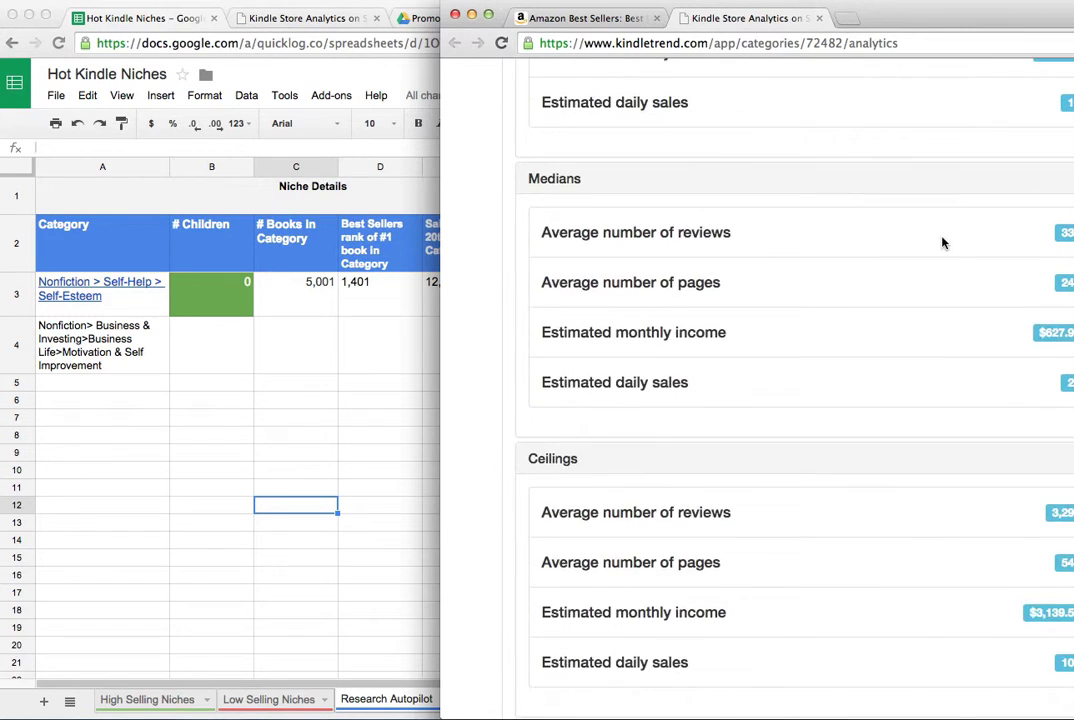
scroll(890, 300, "up", 15)
left_click_drag(1037, 20, 892, 12)
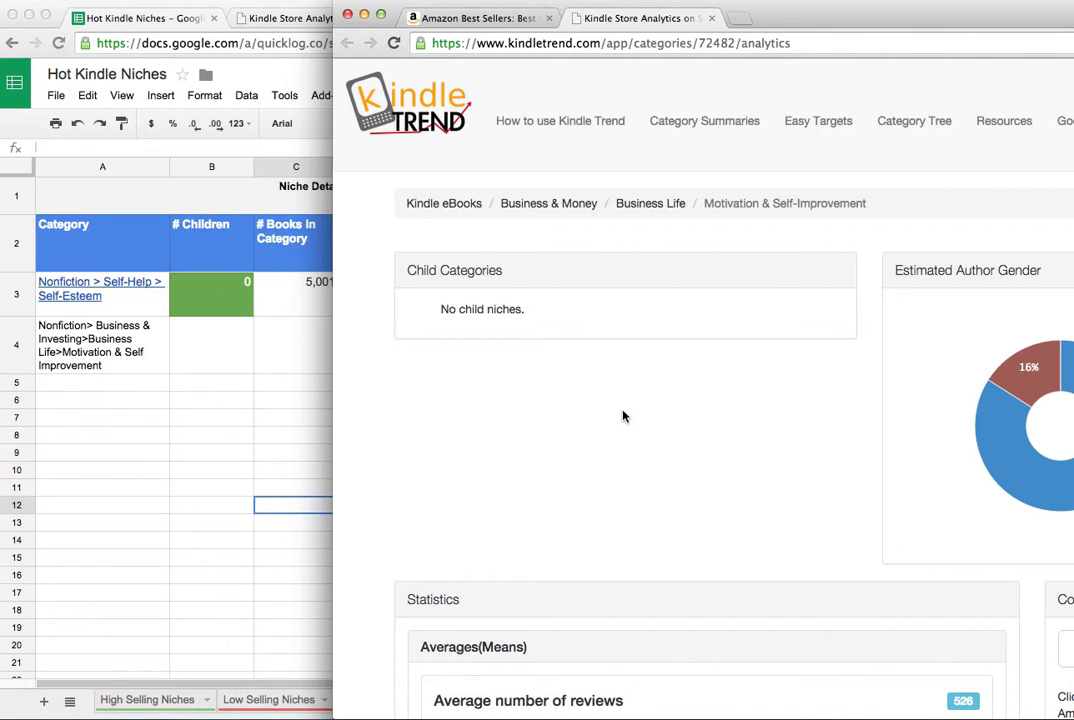
- Check which niche details row 4 of the Research Autopilot sheet needs, from number of children to the #1 book's rank
left_click(321, 474)
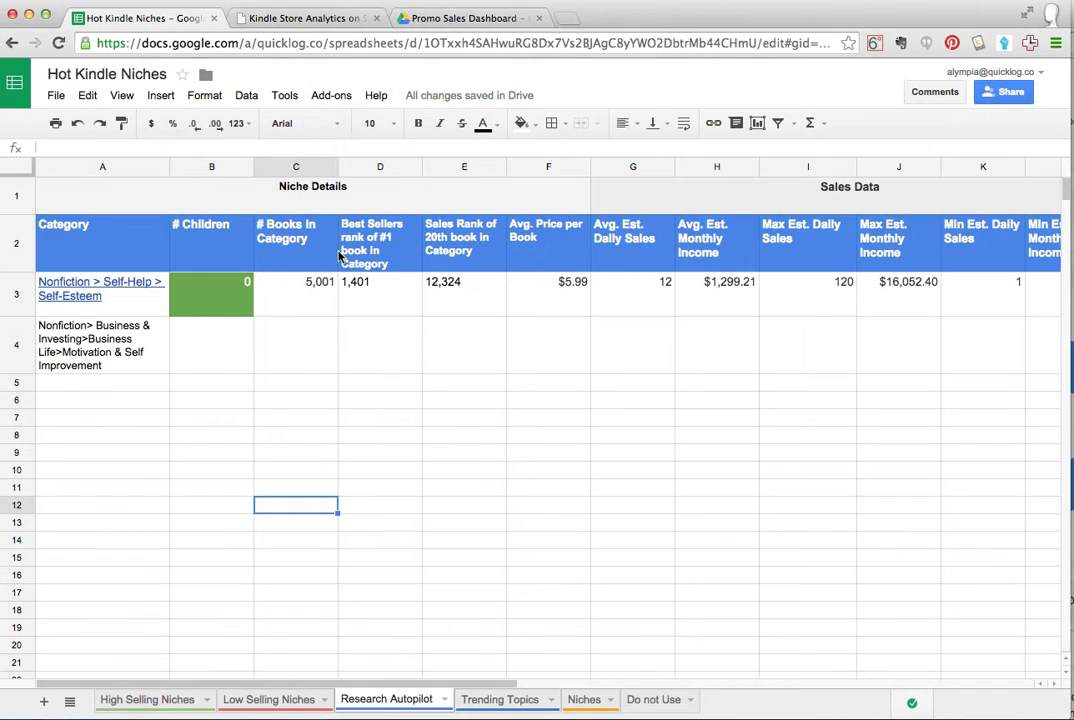
left_click(327, 20)
left_click(150, 28)
left_click(209, 285)
left_click(296, 254)
left_click(292, 343)
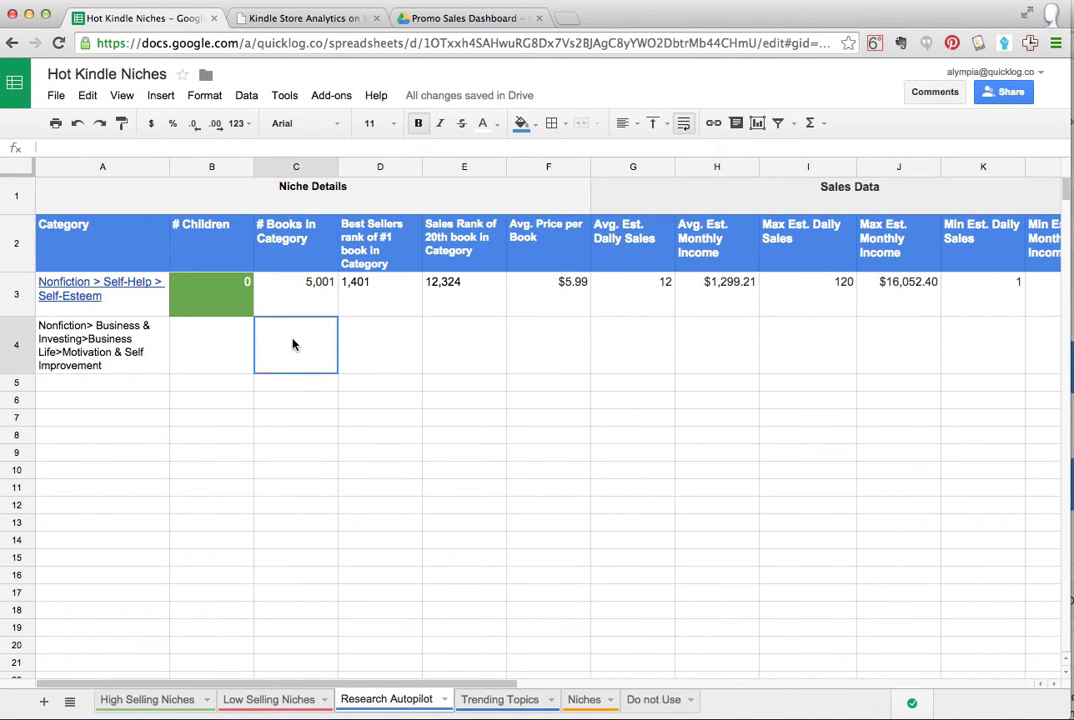
left_click(372, 258)
left_click(380, 345)
- Examine the ceiling and floor statistics for Motivation & Self-Improvement on the Kindle Trend analytics page
left_click(1068, 367)
scroll(798, 338, "down", 15)
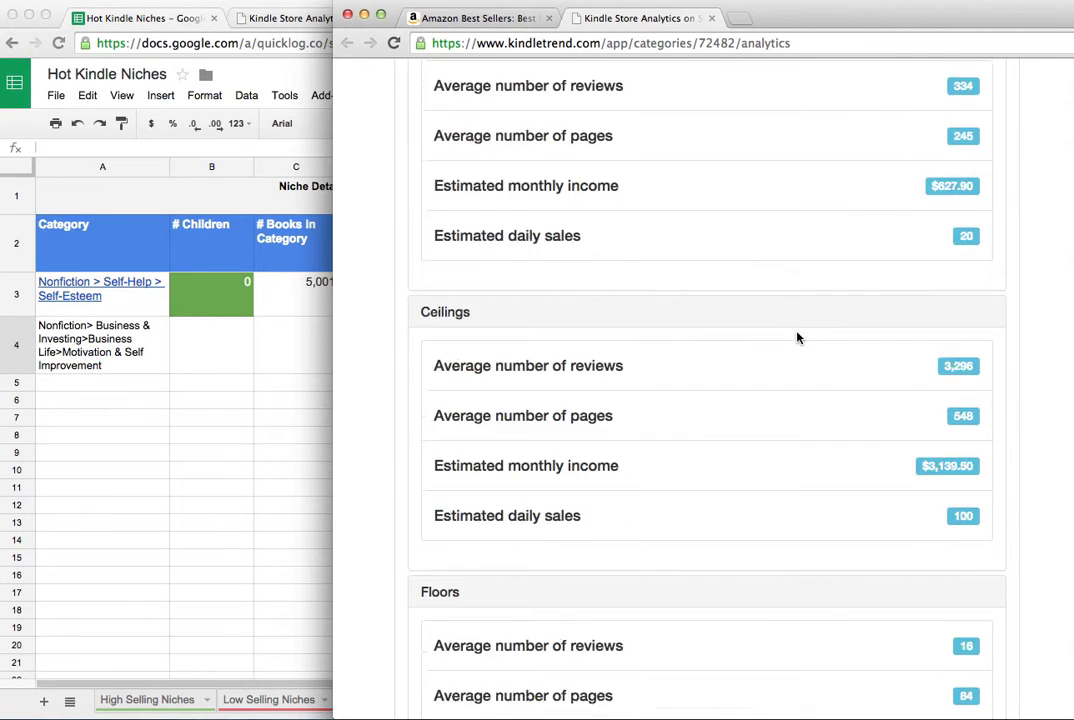
scroll(798, 338, "up", 15)
left_click_drag(956, 30, 829, 24)
scroll(765, 420, "down", 20)
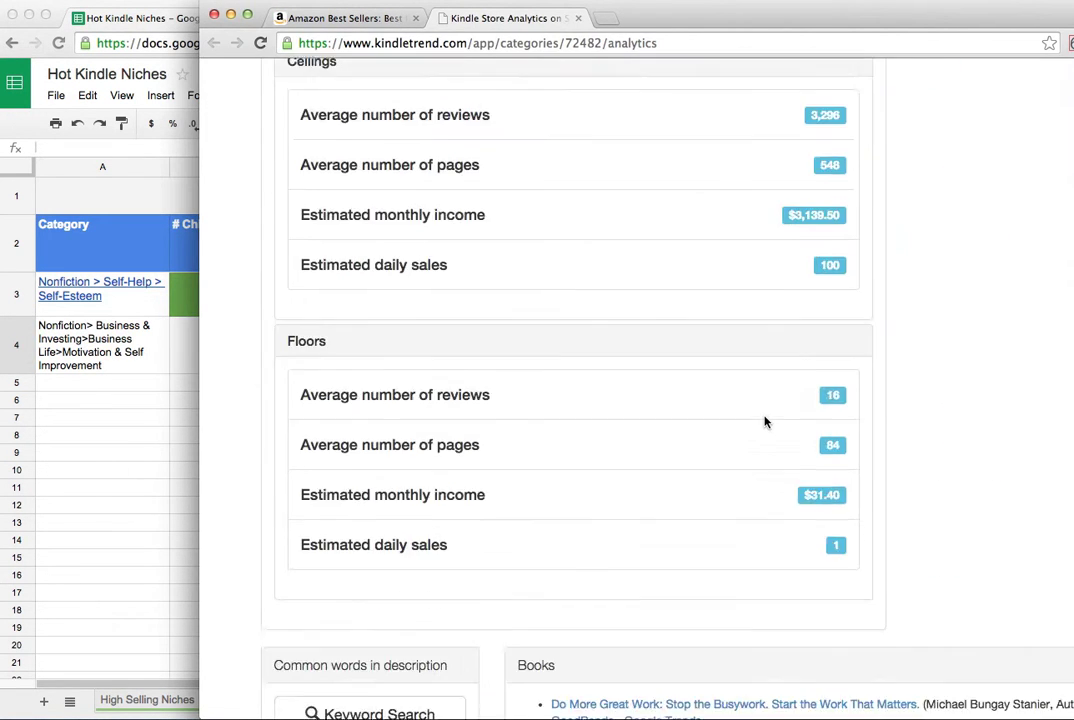
- Move the analytics window aside and load the Nonfiction categories on Kindle Trend's Category Comparisons page in the spreadsheet's window
scroll(779, 427, "up", 20)
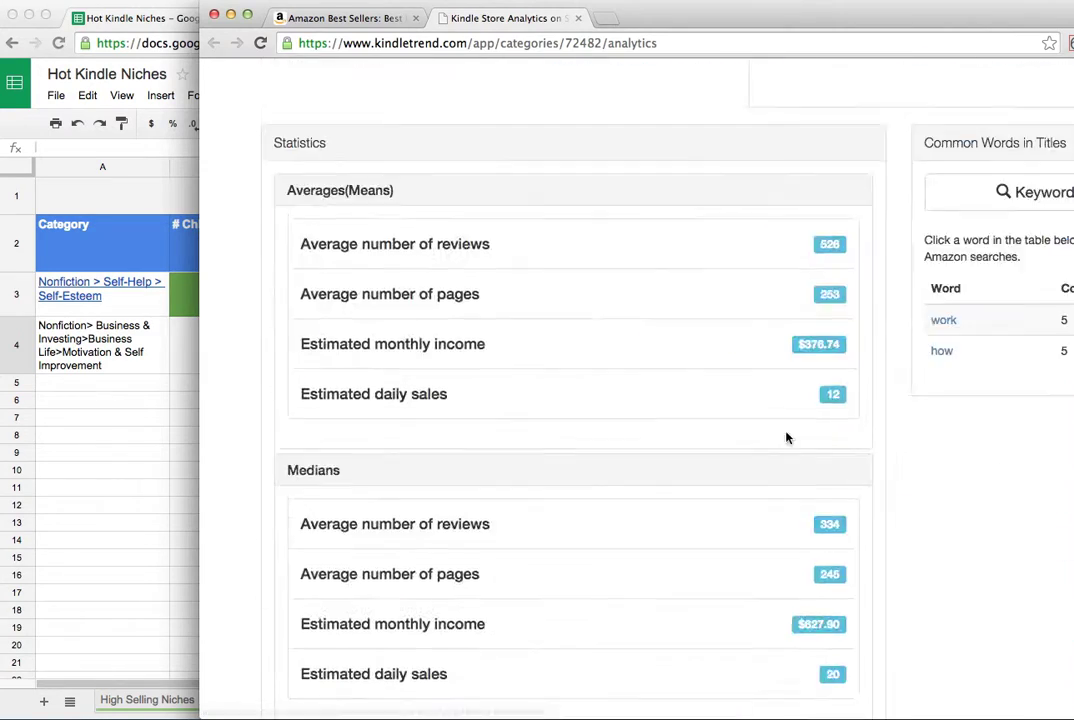
left_click_drag(681, 10, 1073, 8)
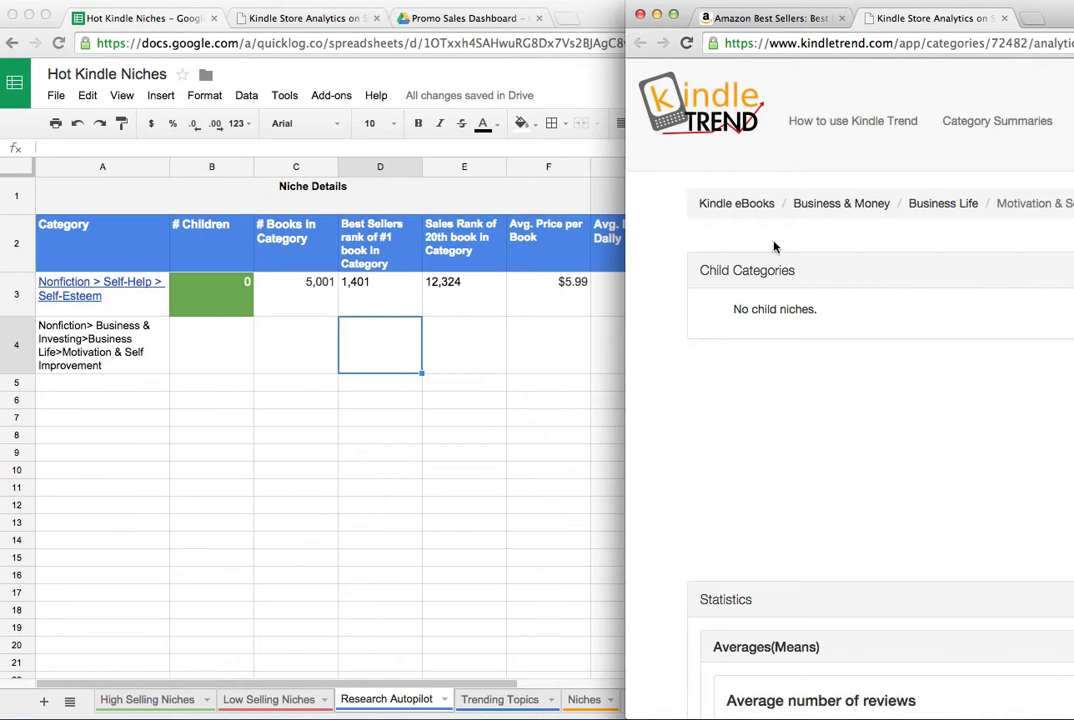
left_click(320, 20)
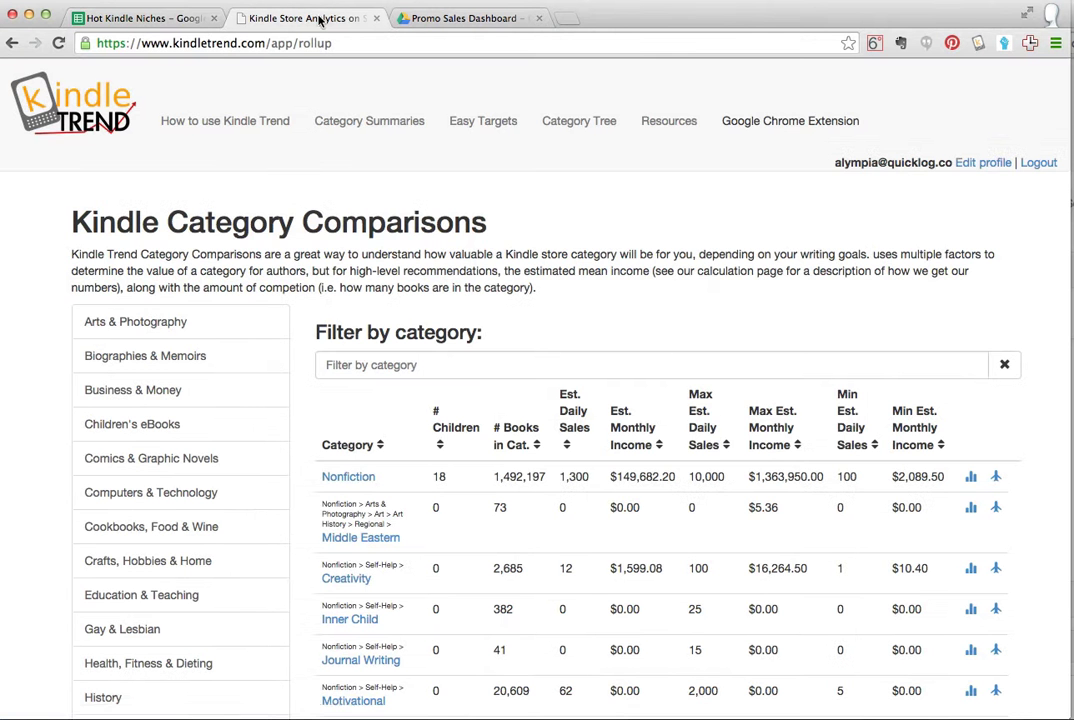
scroll(231, 465, "down", 5)
scroll(215, 456, "down", 3)
left_click(197, 449)
left_click(197, 446)
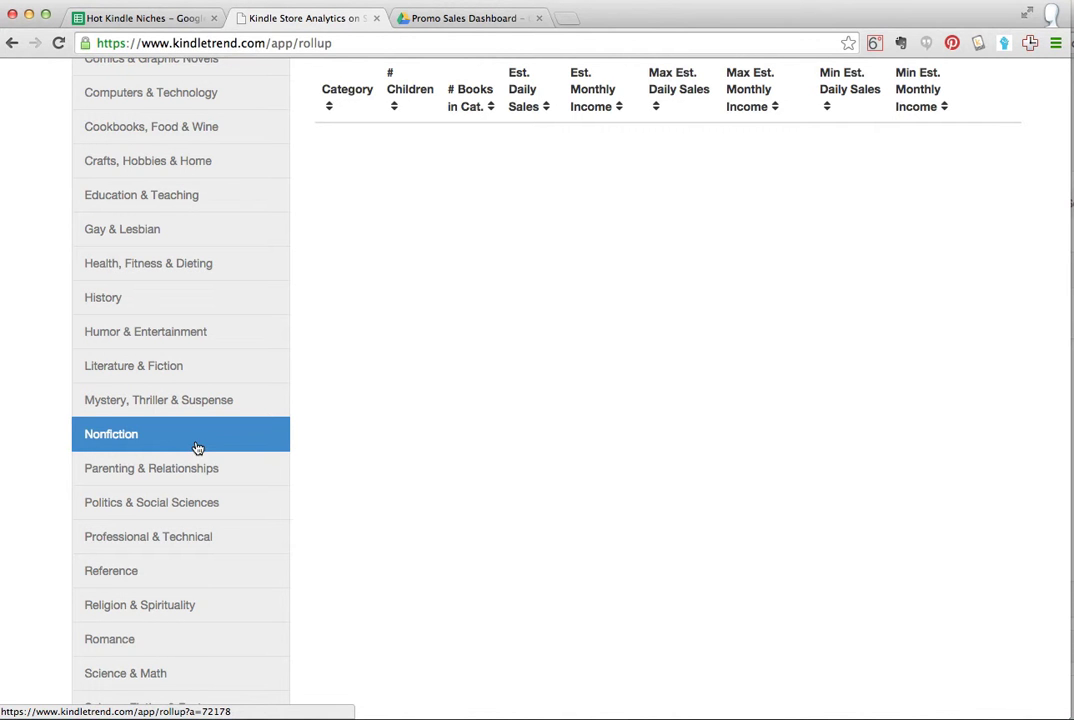
scroll(539, 285, "up", 8)
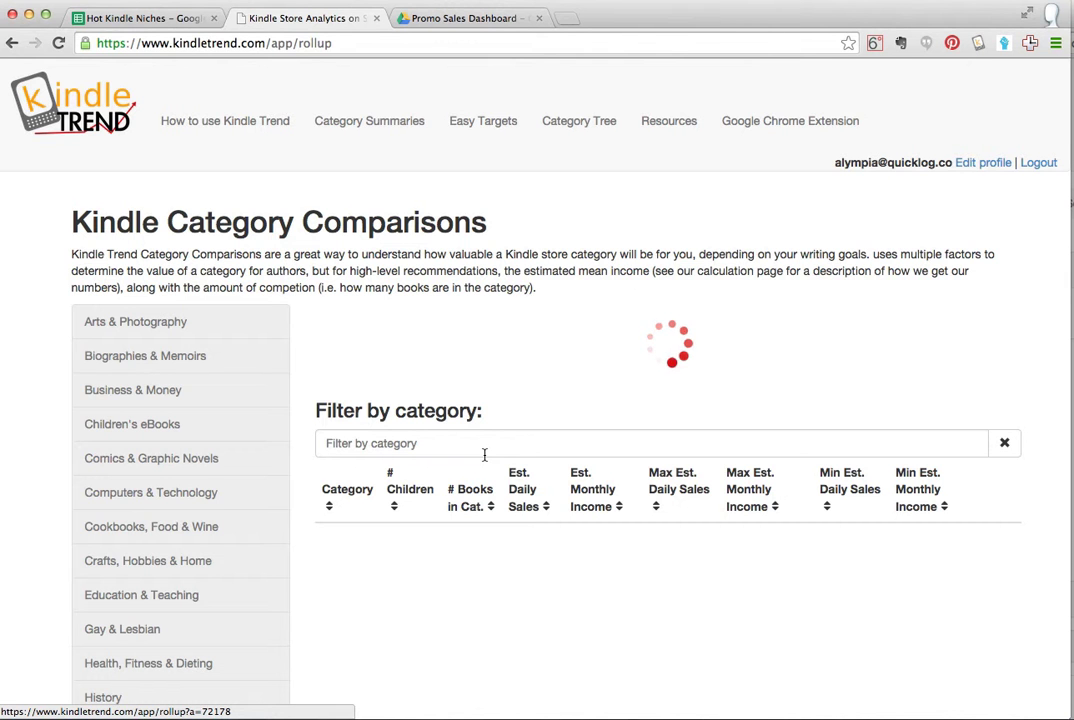
- Filter the Nonfiction category comparisons by "mot", broaden the filter to "mo", and return to the analytics window
left_click(475, 366)
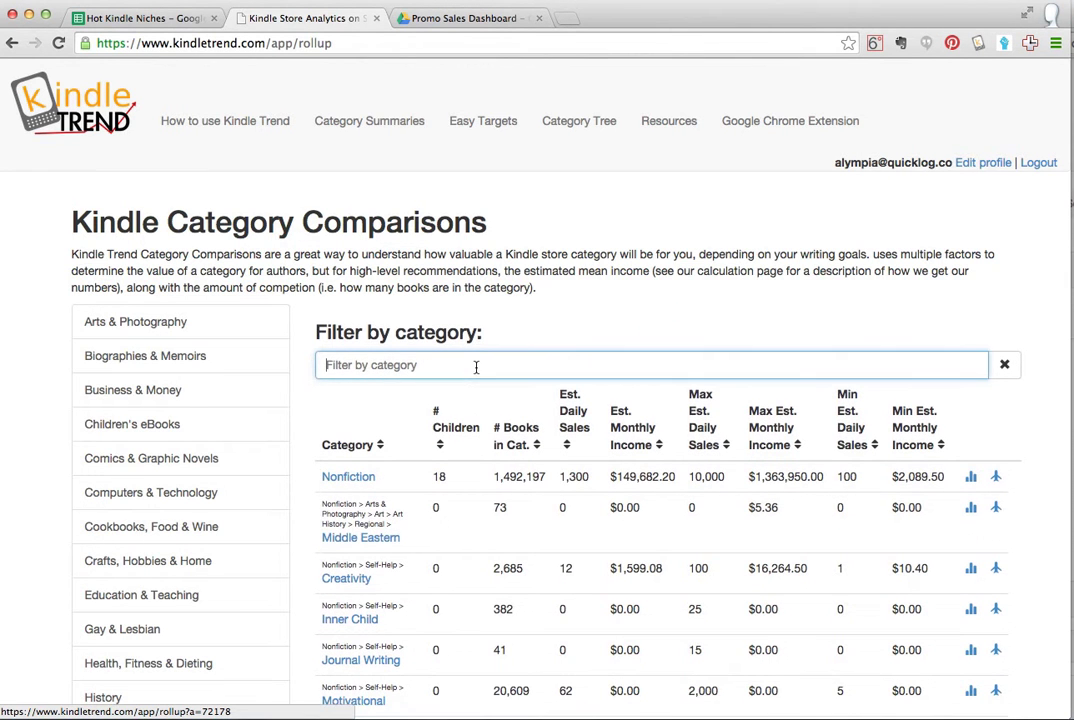
type("mot")
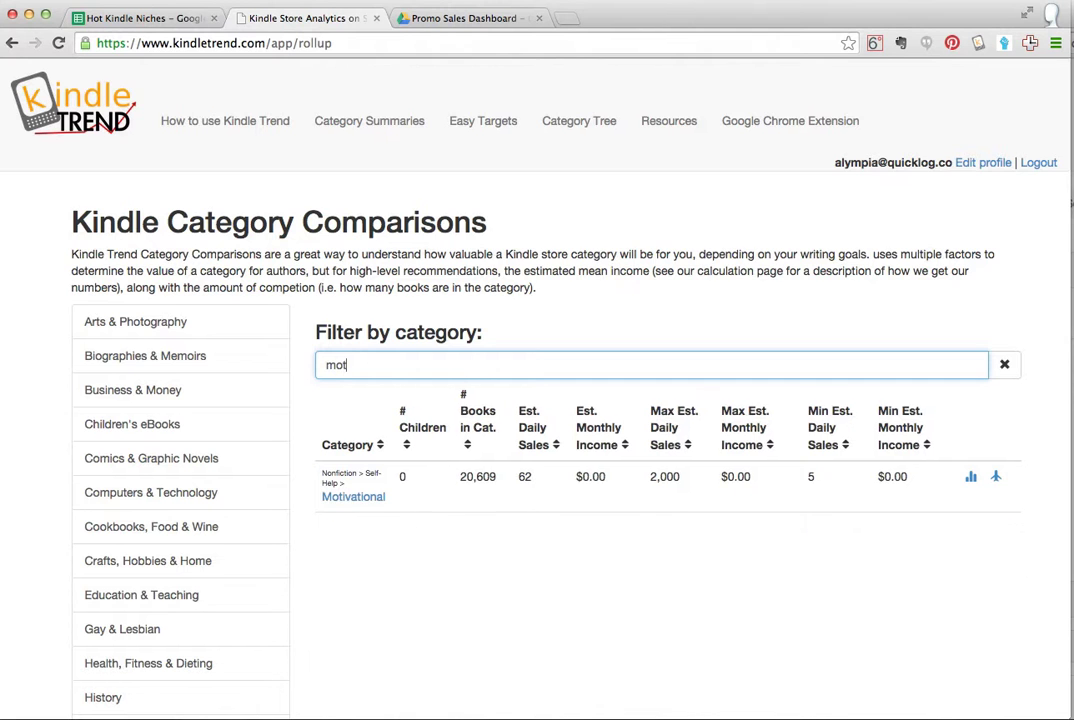
scroll(431, 372, "down", 1)
key("BackSpace")
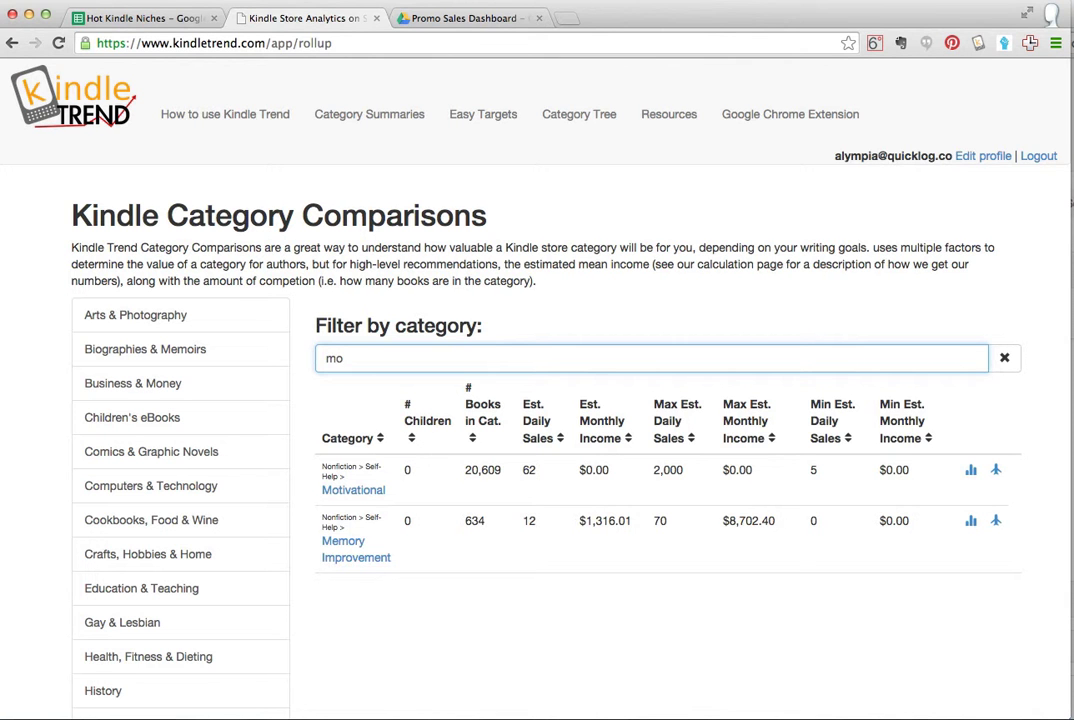
key("super+grave")
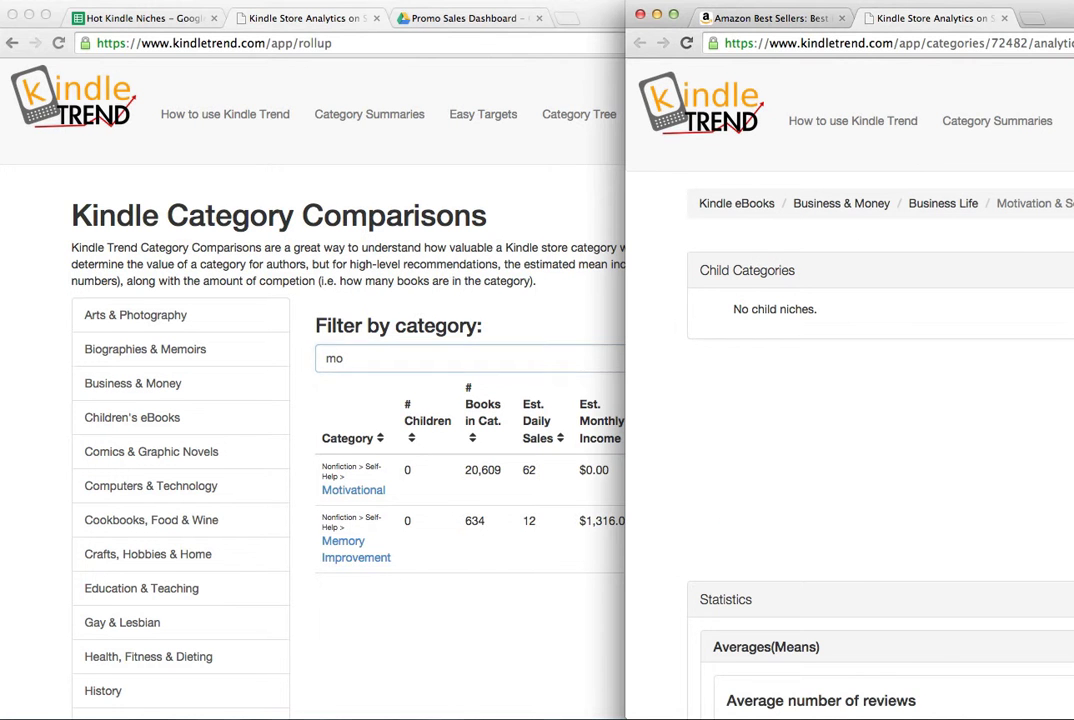
- Open Category Summaries in the analytics window and filter the Business & Money categories by "moti"
left_click(990, 117)
scroll(775, 628, "down", 8)
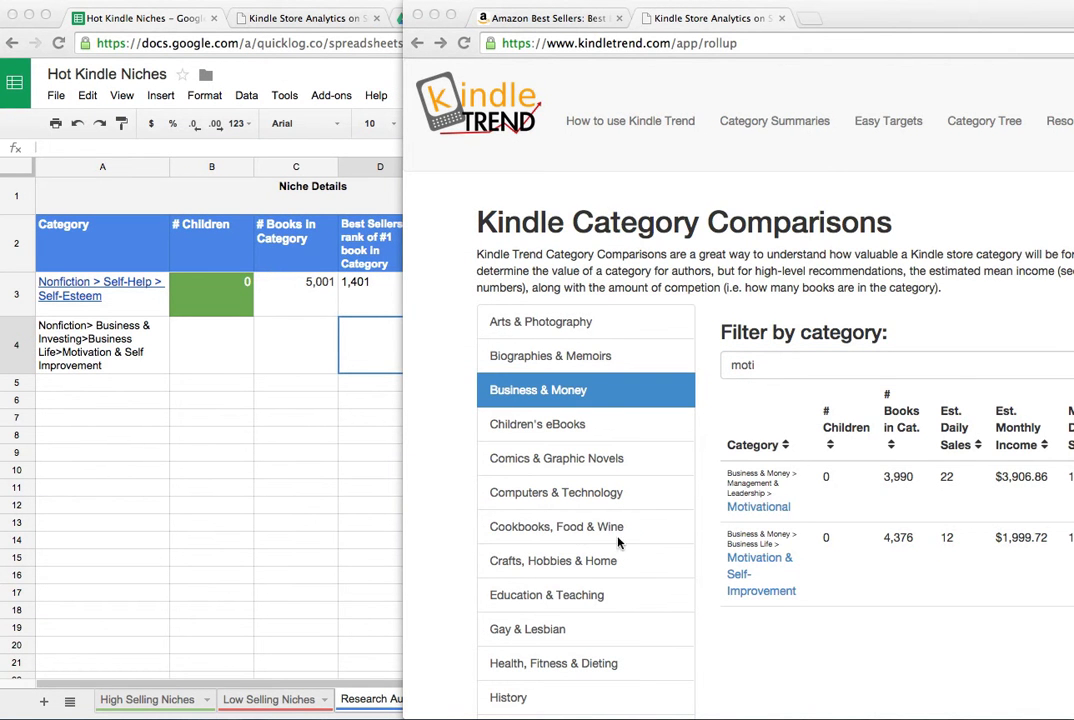
scroll(460, 380, "down", 2)
- Browse Amazon Best Sellers from Kindle eBooks through Nonfiction and Business & Investing to the Business Life category
left_click(520, 18)
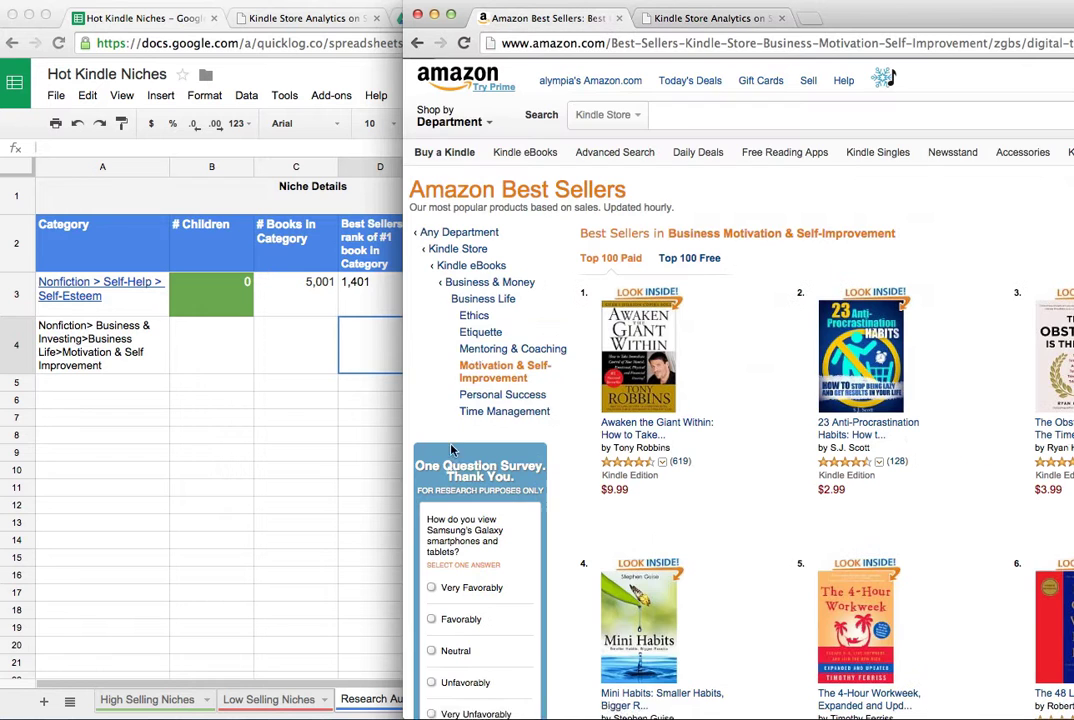
left_click(476, 268)
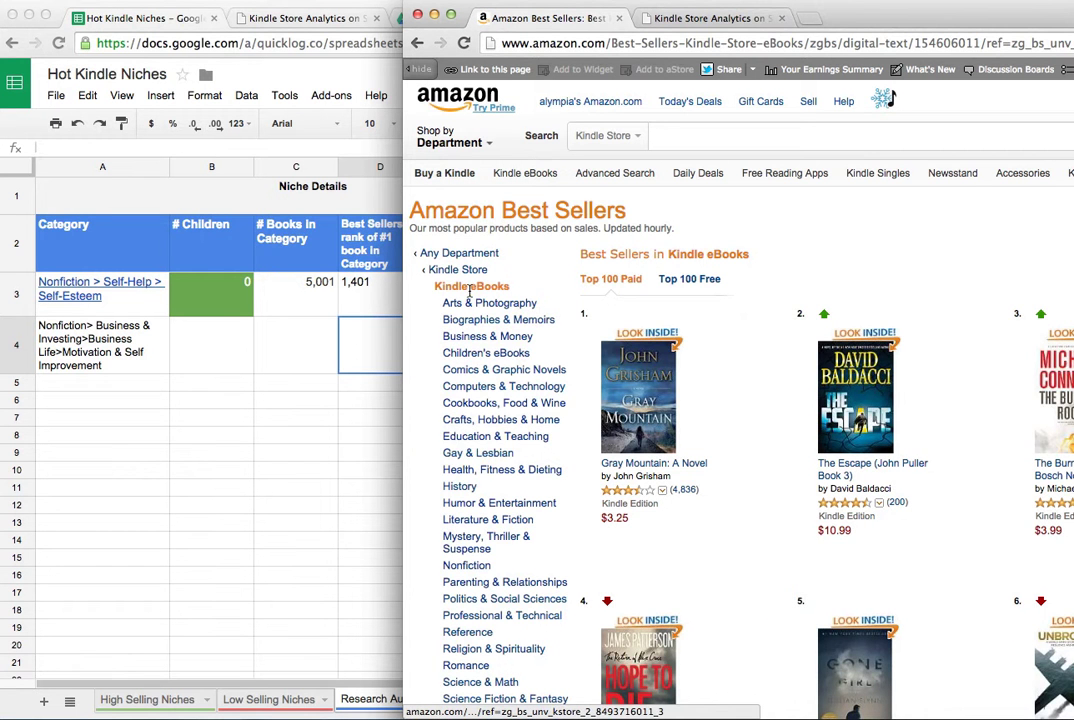
left_click(479, 567)
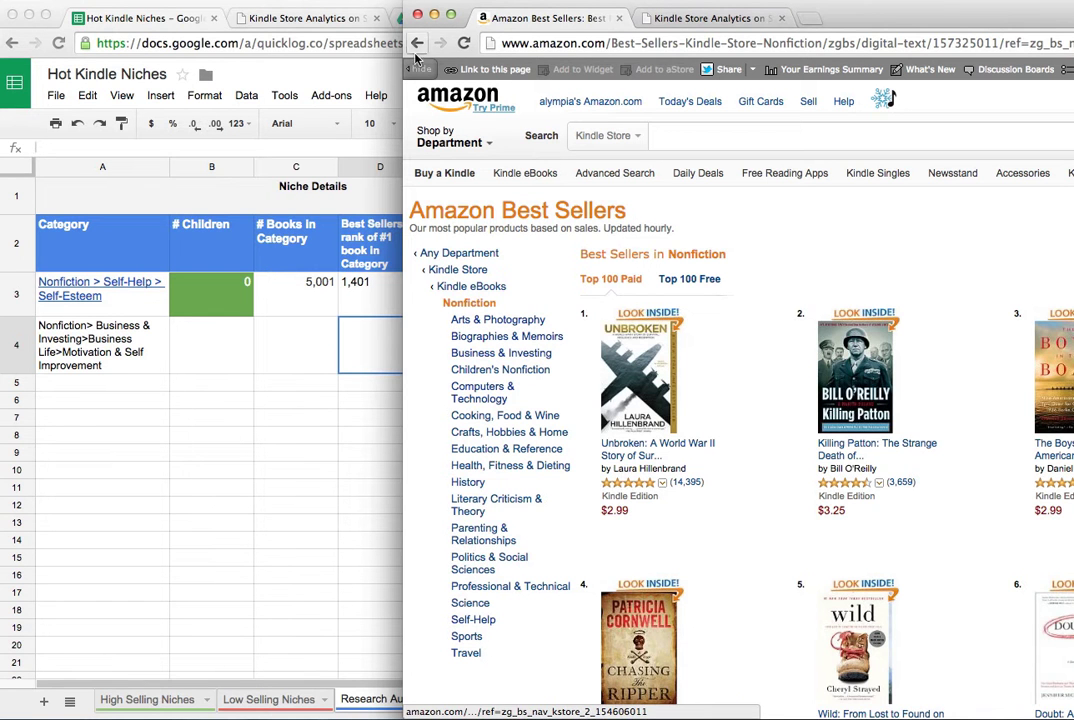
left_click(475, 286)
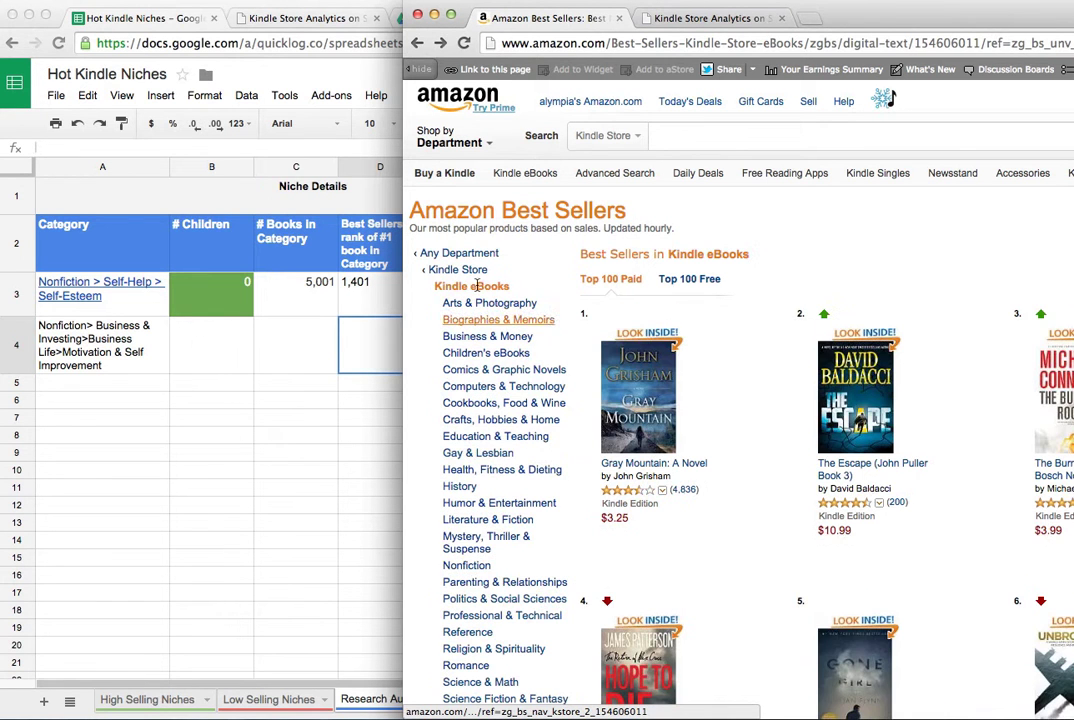
left_click(483, 572)
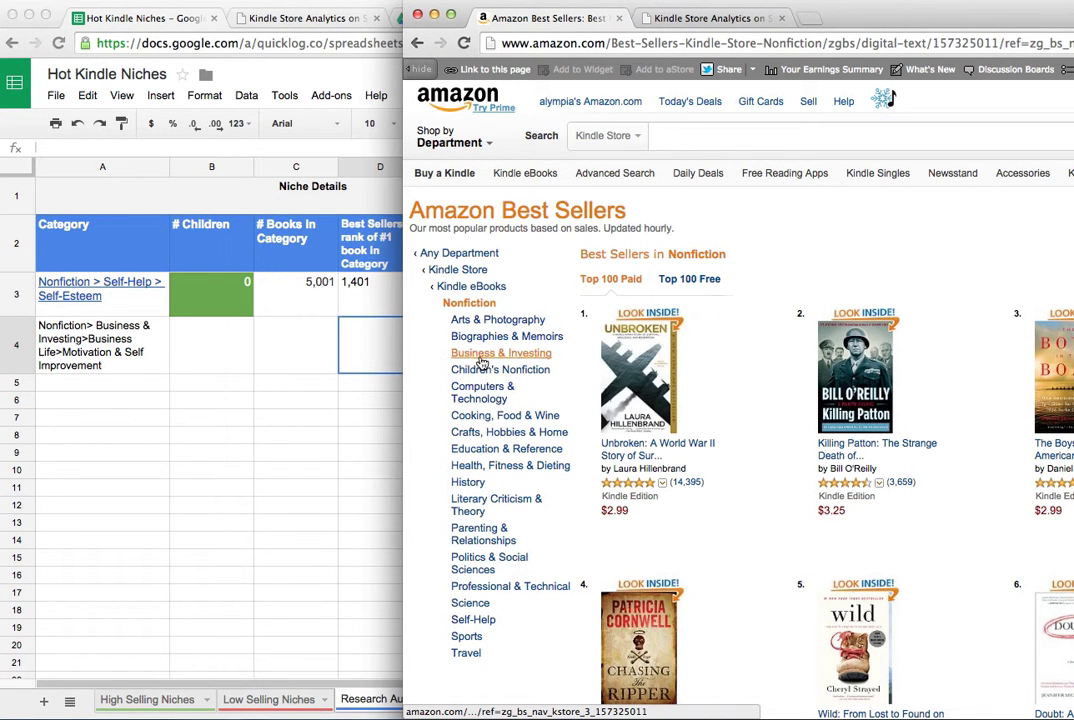
left_click(489, 357)
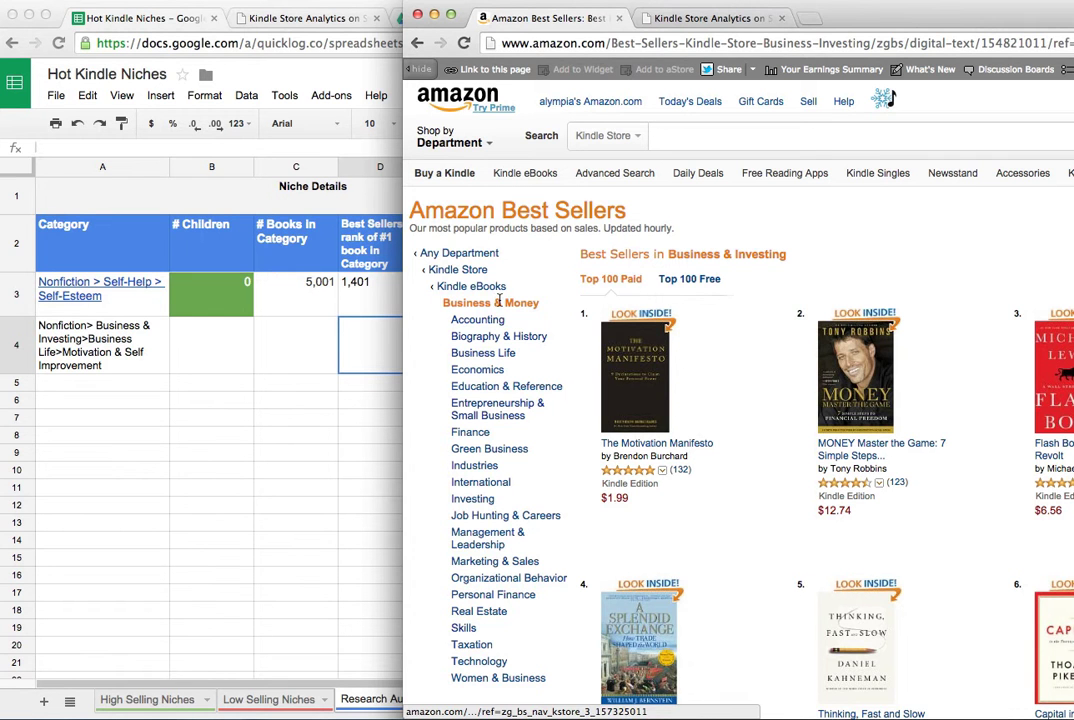
left_click_drag(440, 302, 547, 306)
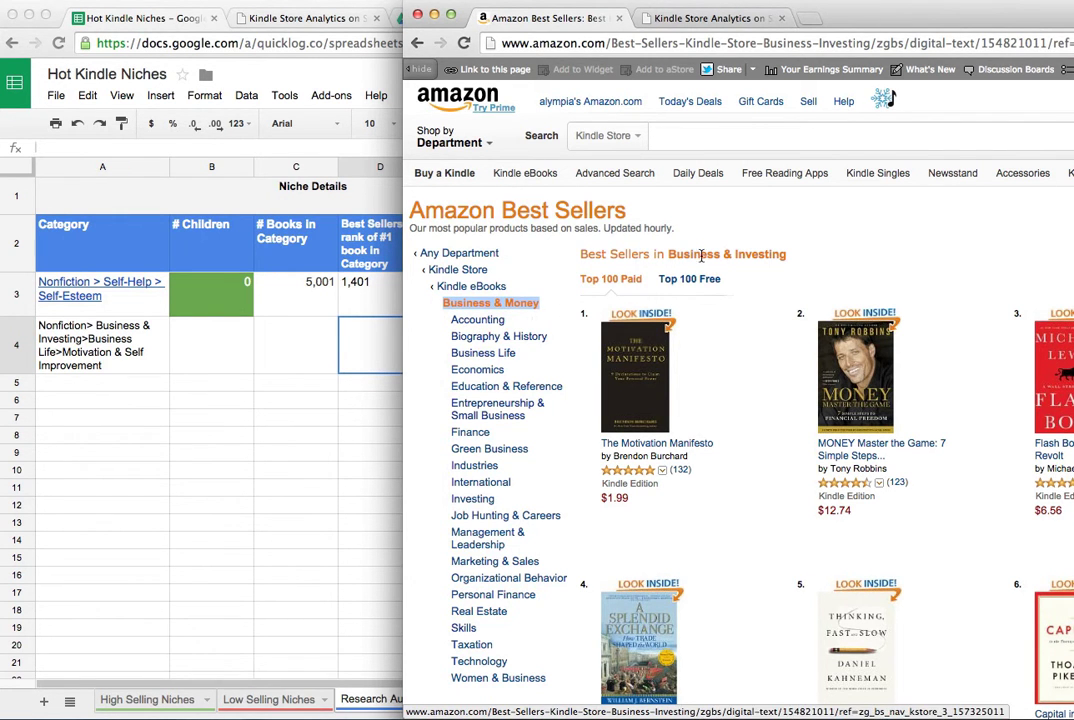
left_click(500, 356)
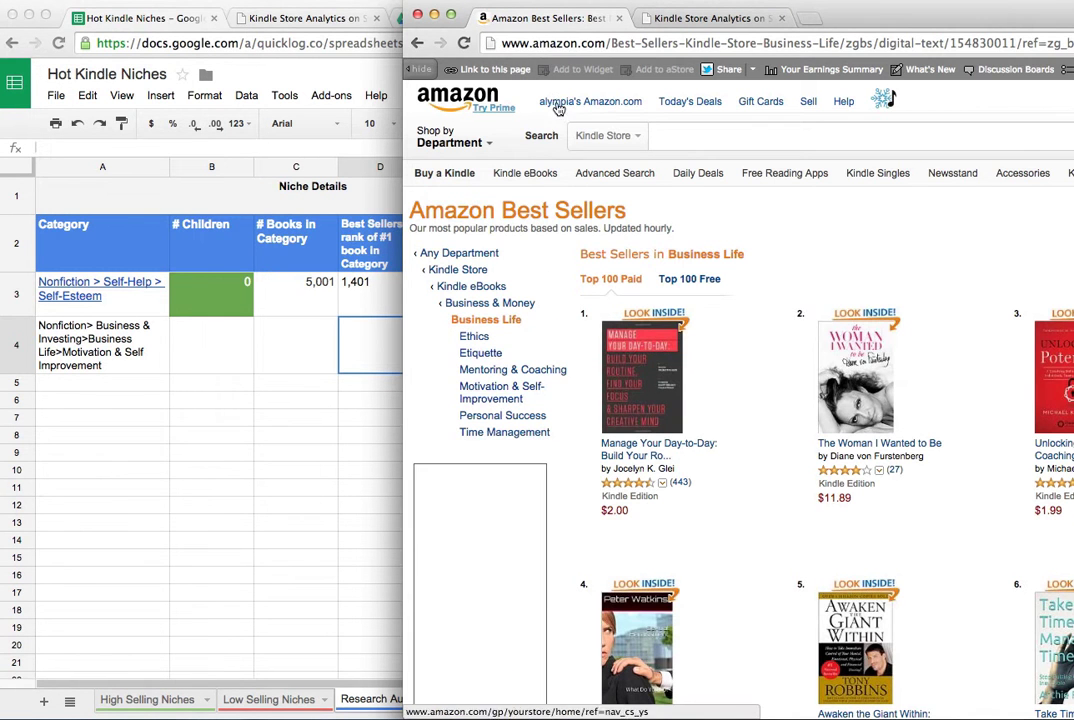
- Compare Kindle Trend's category list with Amazon's Business Life path and the category recorded in cell A4
left_click(703, 20)
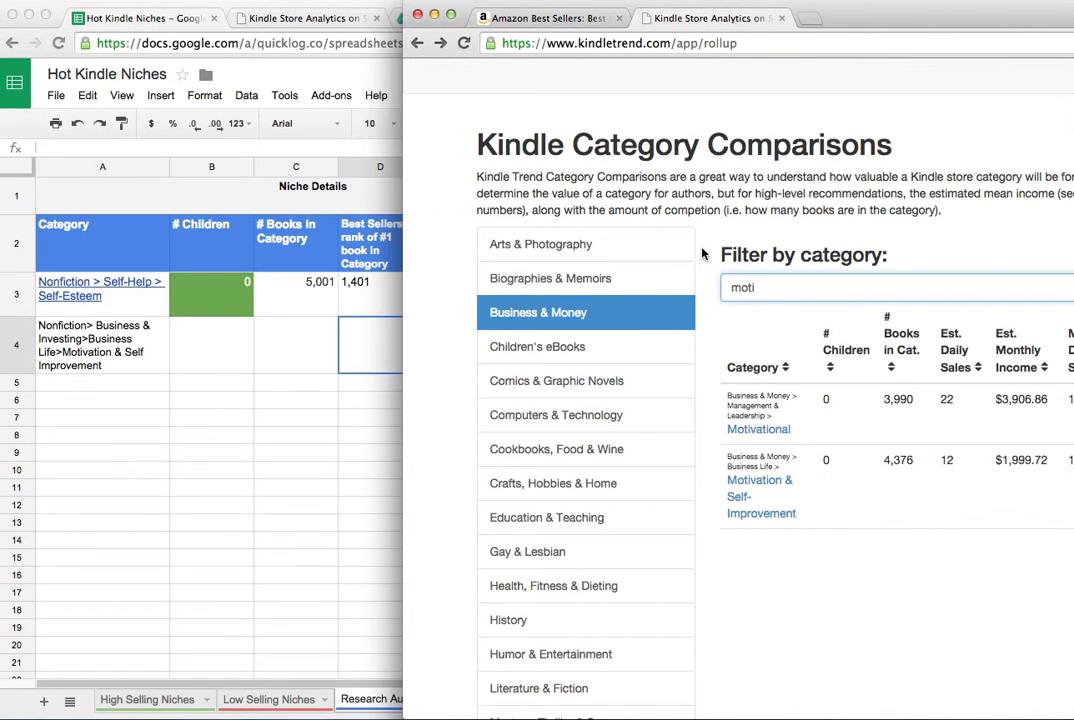
scroll(602, 355, "down", 10)
scroll(700, 324, "up", 10)
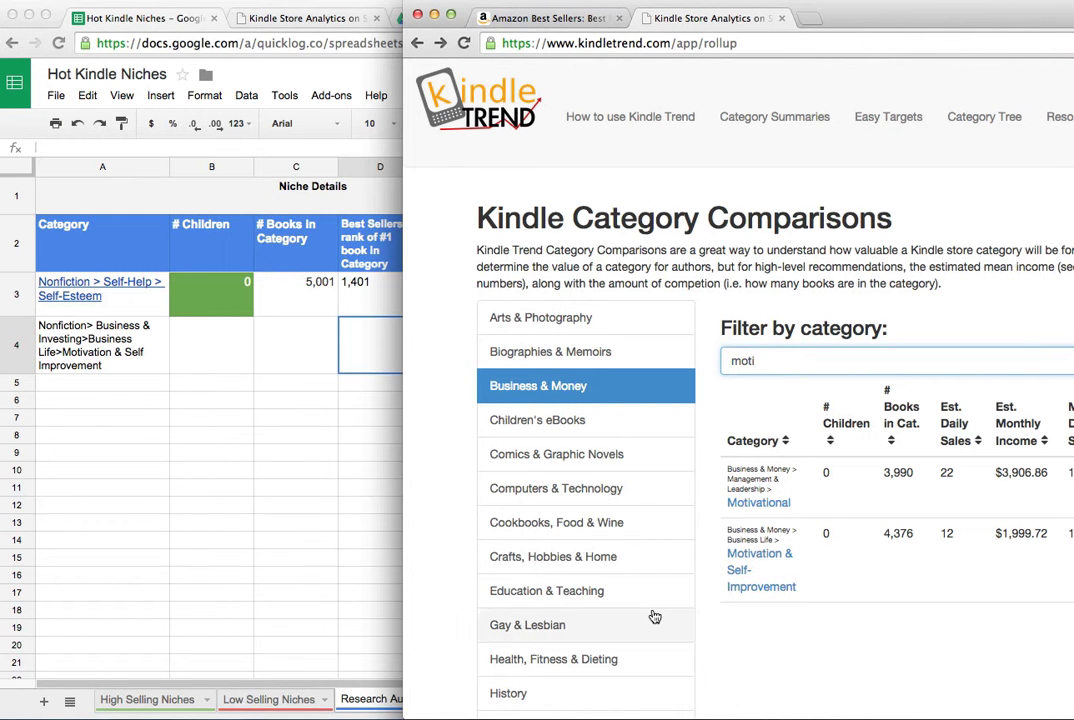
left_click(520, 18)
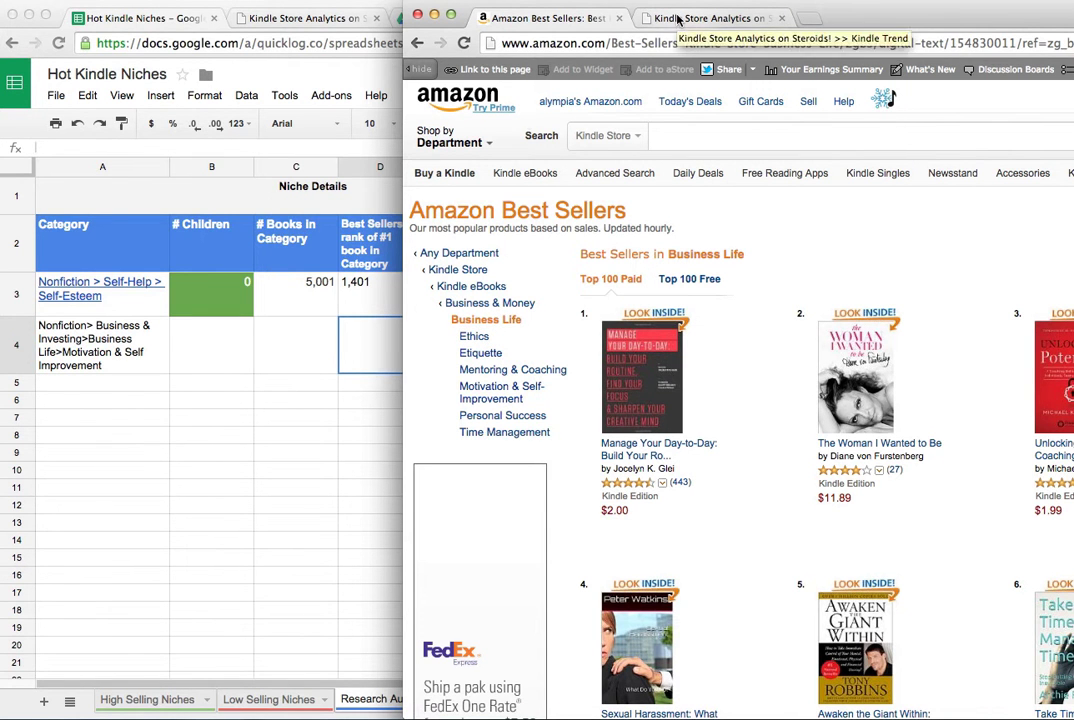
left_click(103, 346)
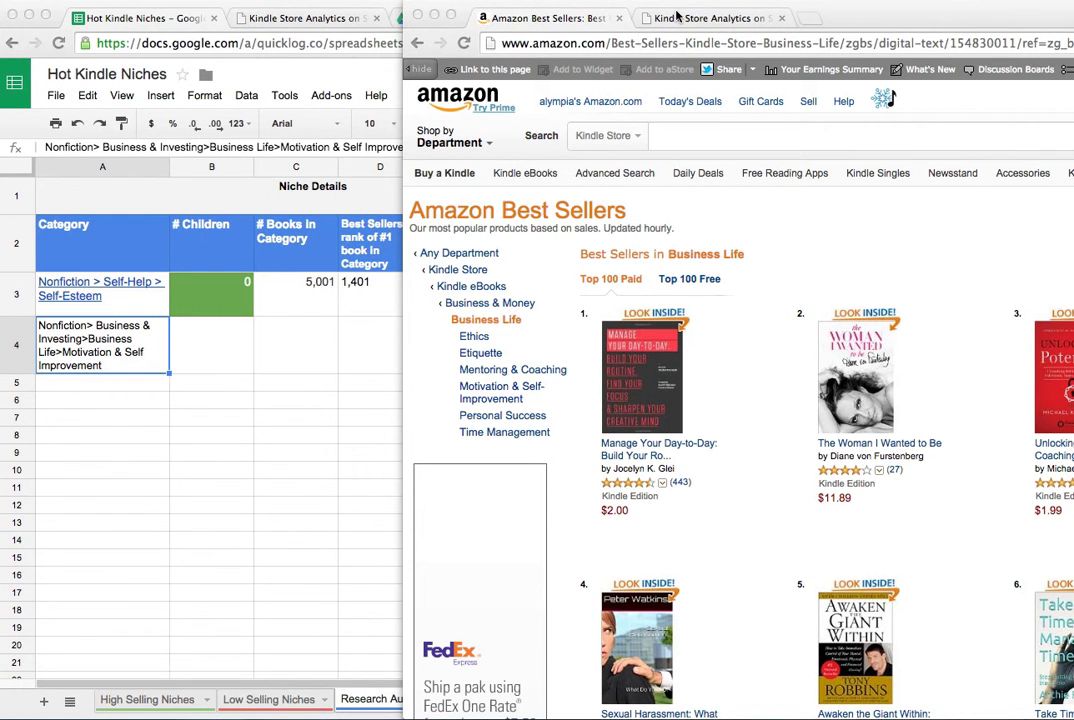
- Deselect and reselect Business & Money in Kindle Trend's Category Comparisons and check it against Amazon's Business Life page
left_click(675, 18)
scroll(628, 382, "down", 1)
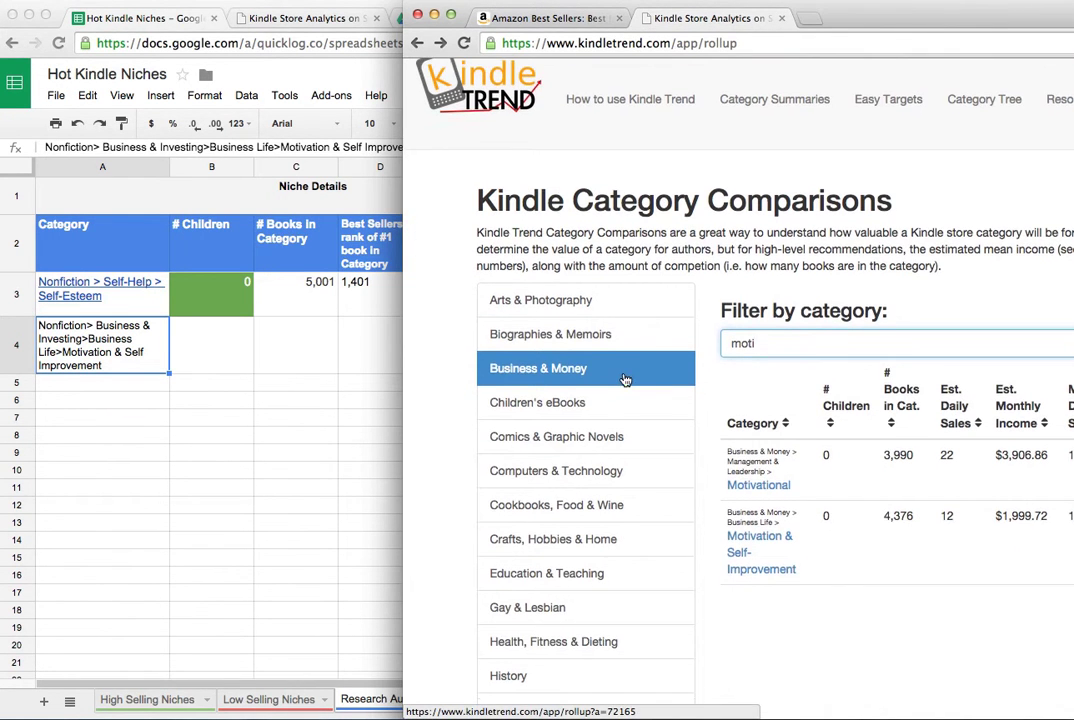
left_click(620, 376)
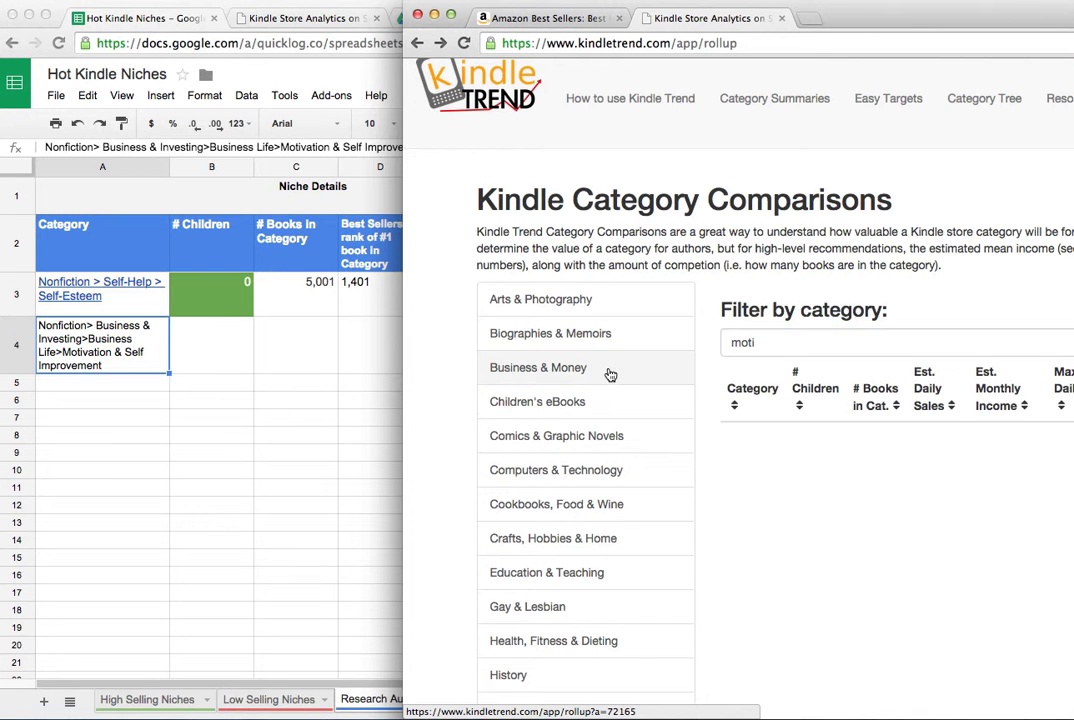
scroll(653, 383, "down", 5)
scroll(653, 383, "down", 2)
scroll(558, 280, "up", 10)
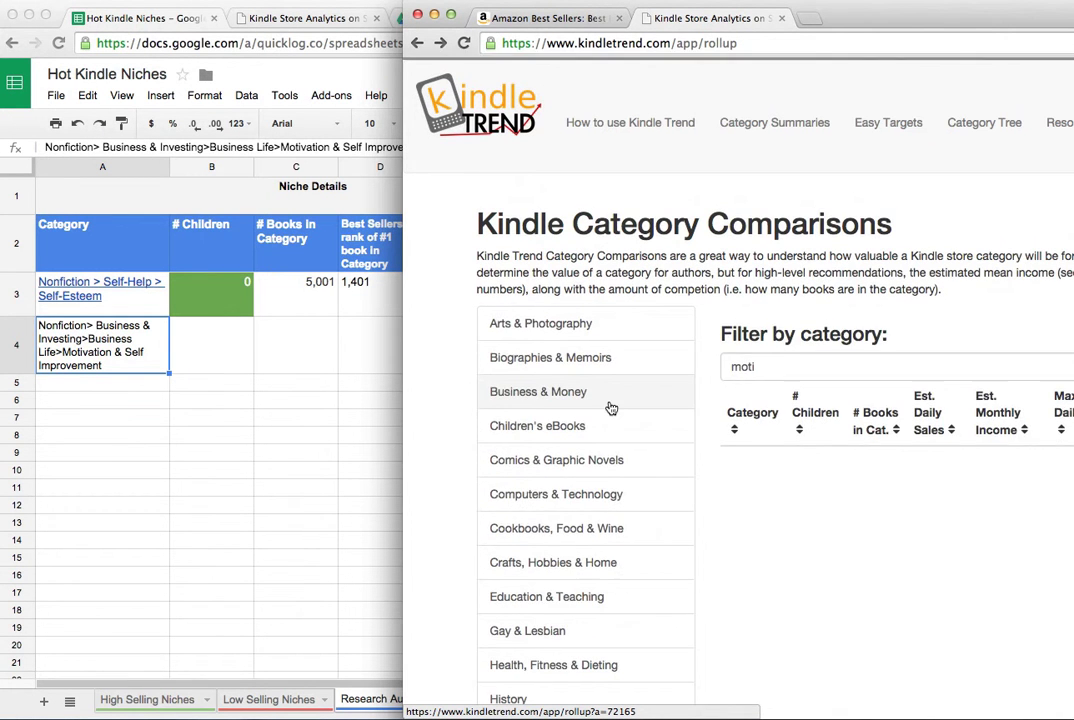
left_click(608, 400)
key("ctrl+shift+Tab")
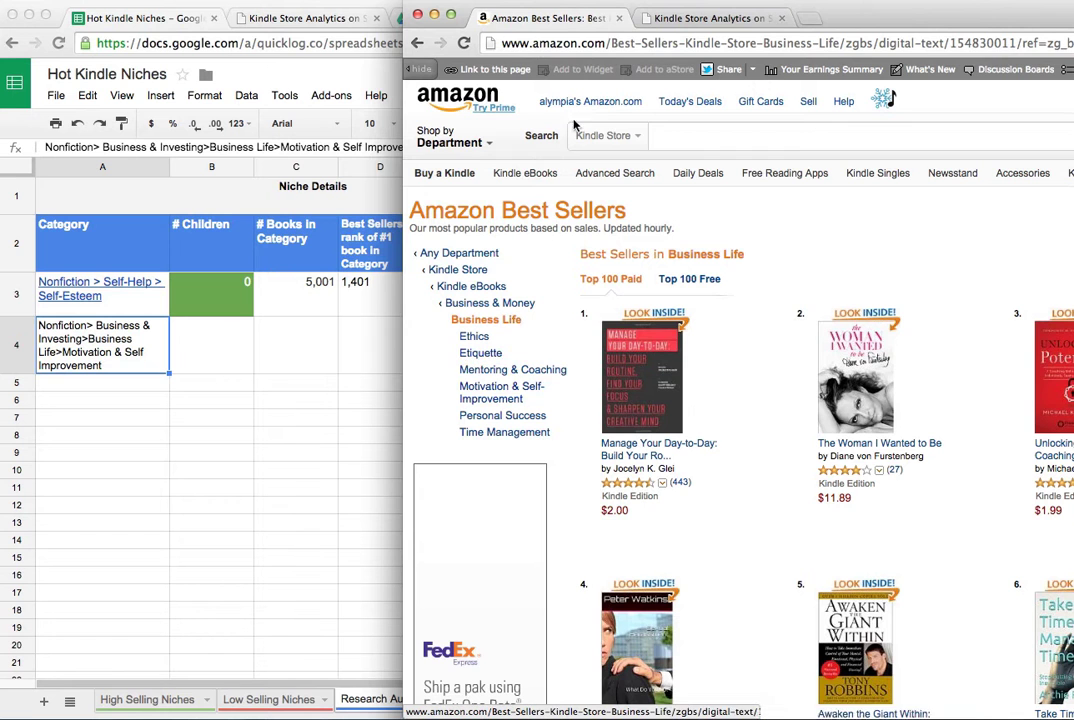
left_click(657, 17)
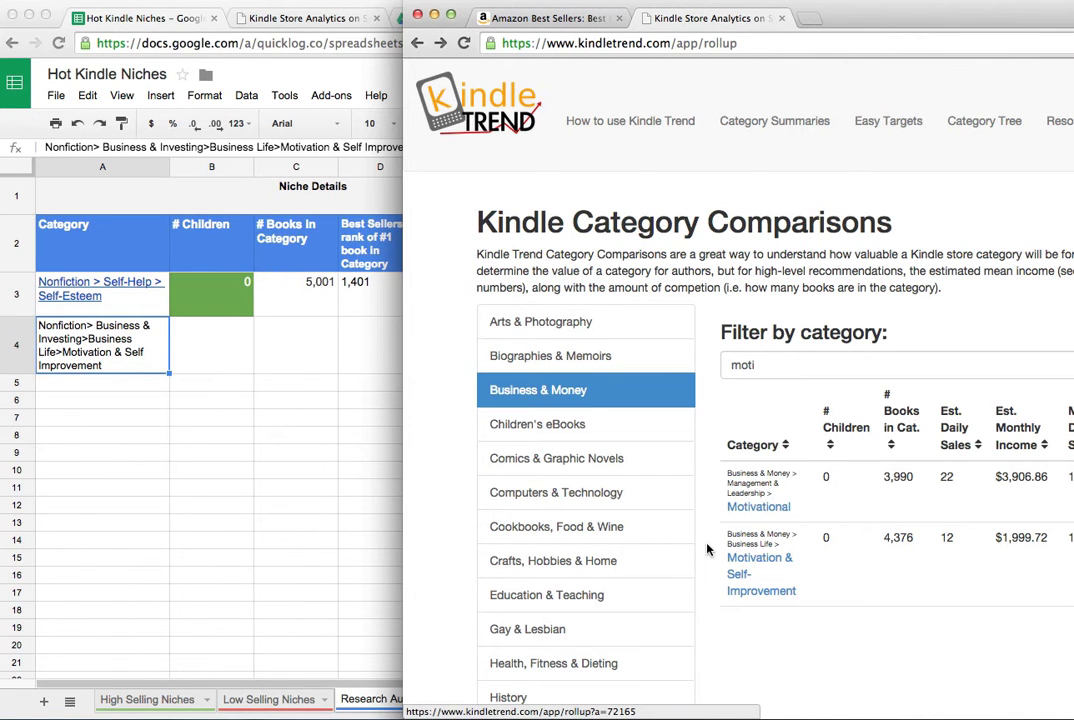
- Clear the "moti" category filter and bring the full width of the Business & Money comparison table into view
left_click(793, 365)
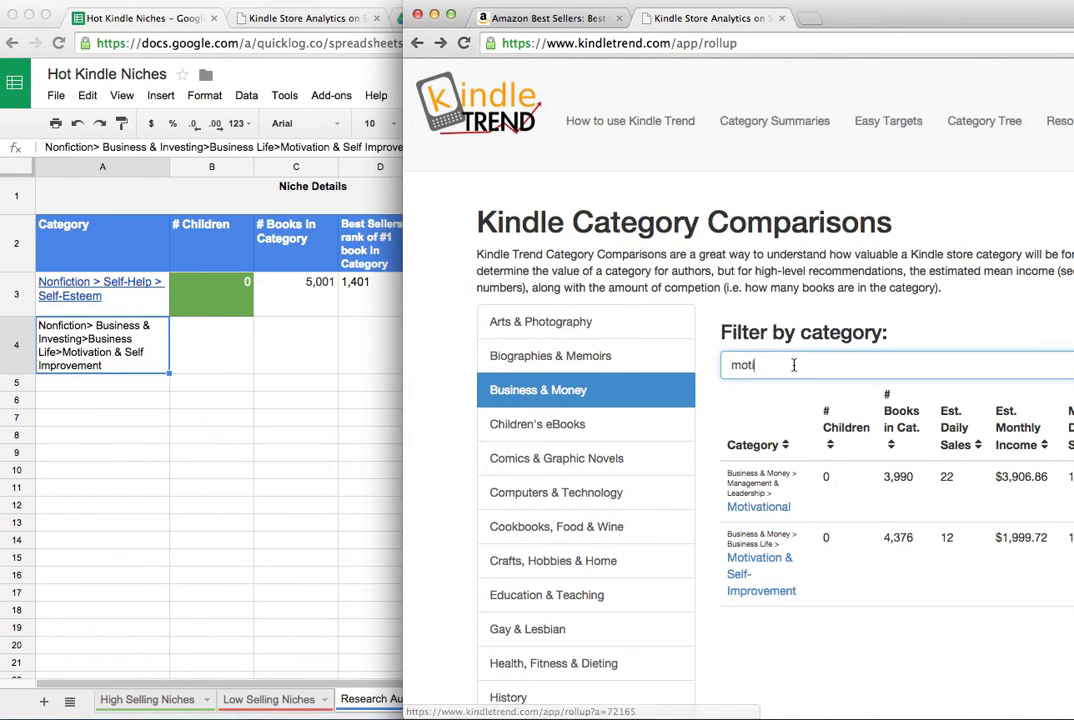
key("BackSpace")
key("BackSpace")
key("BackSpace")
key("BackSpace")
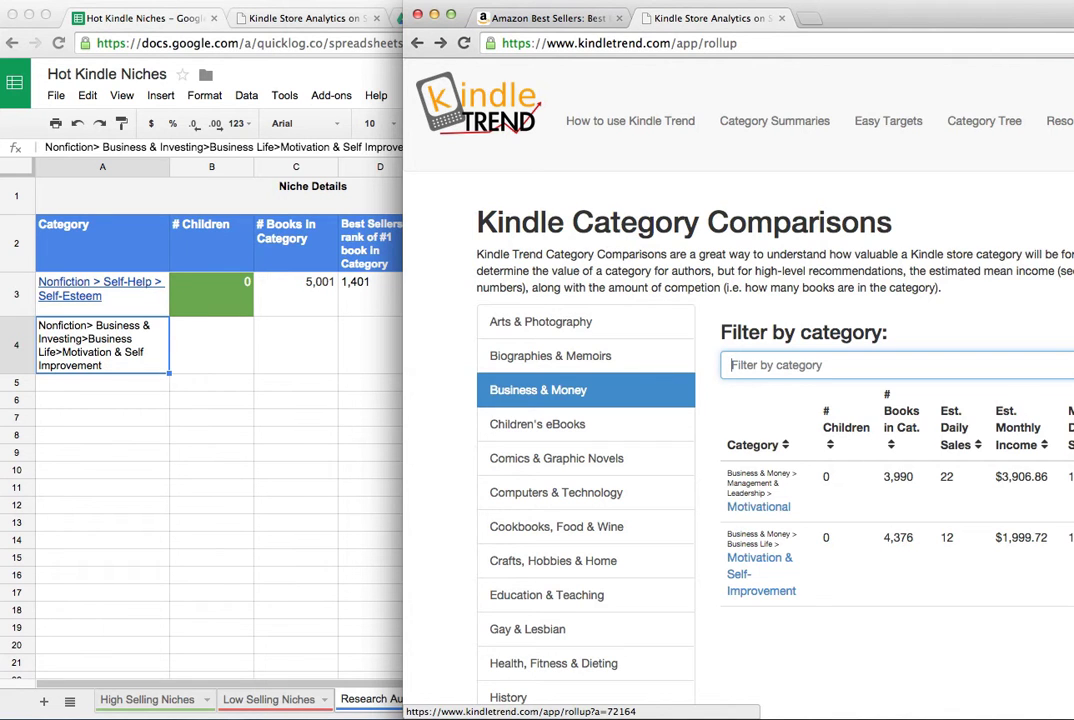
scroll(858, 432, "down", 15)
left_click_drag(921, 9, 538, 9)
scroll(499, 367, "up", 15)
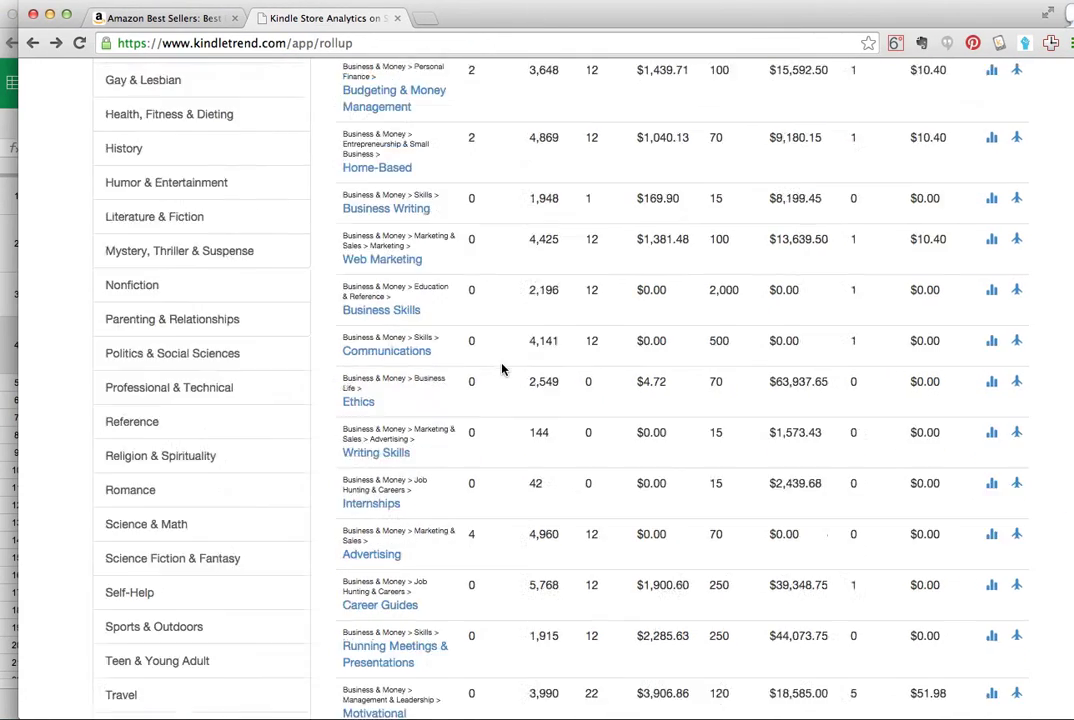
- Look through the Business & Money subcategories, filter them by "motiv", and check the category path above Motivational
left_click(434, 166)
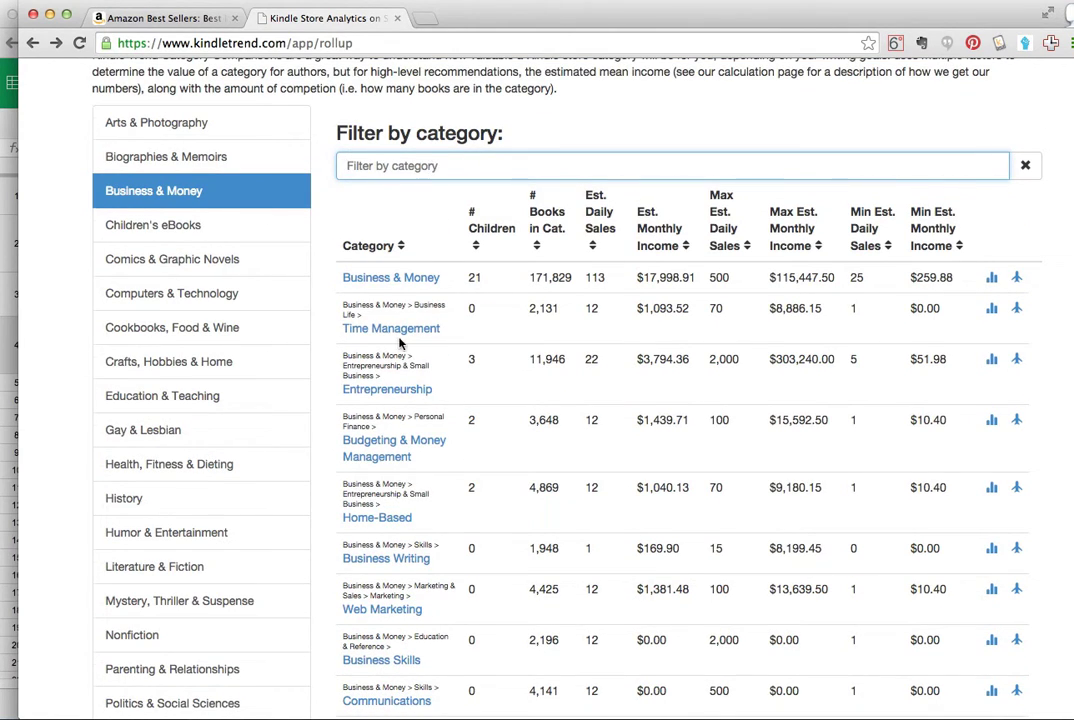
scroll(401, 345, "down", 10)
scroll(401, 345, "down", 3)
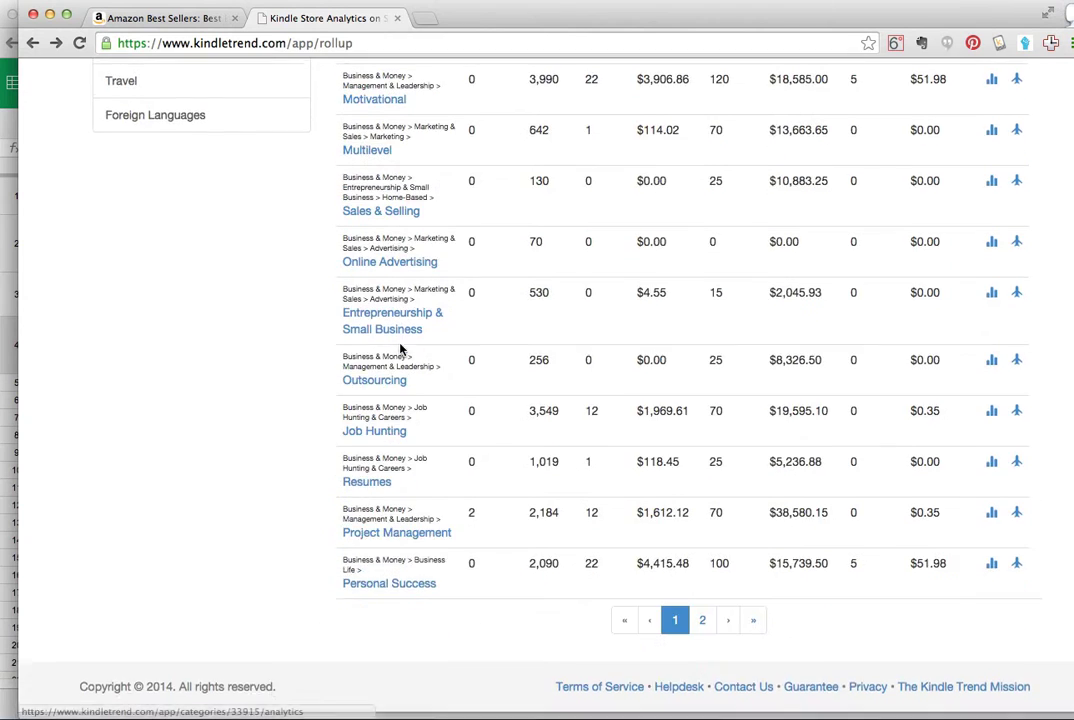
scroll(455, 358, "up", 15)
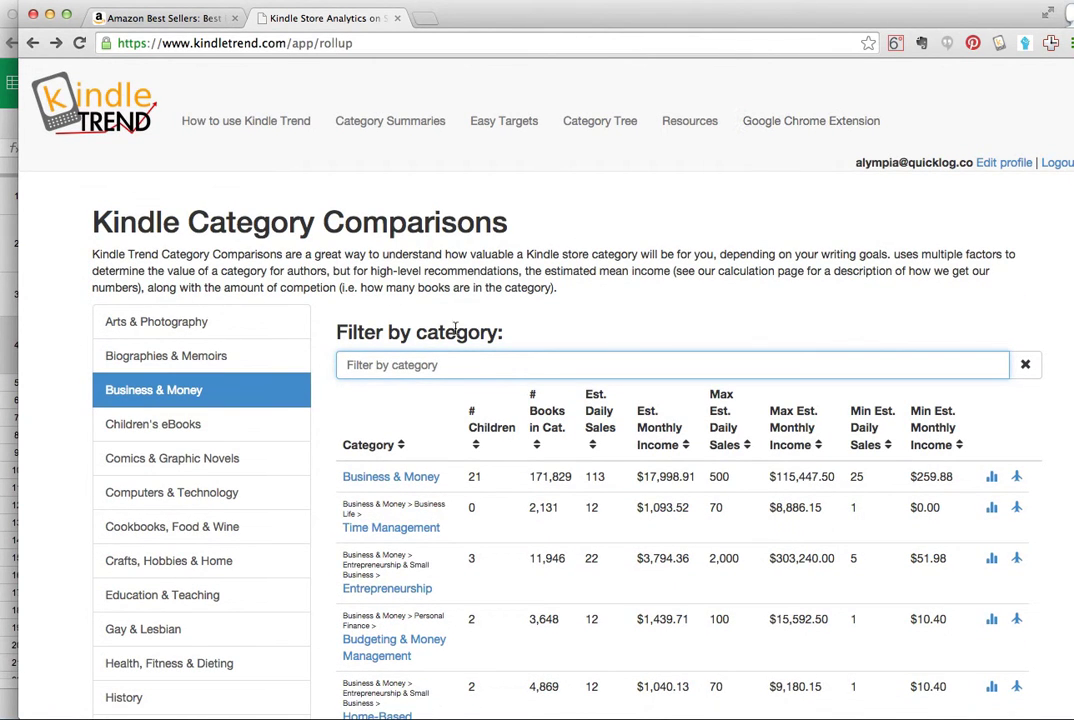
type("motiv")
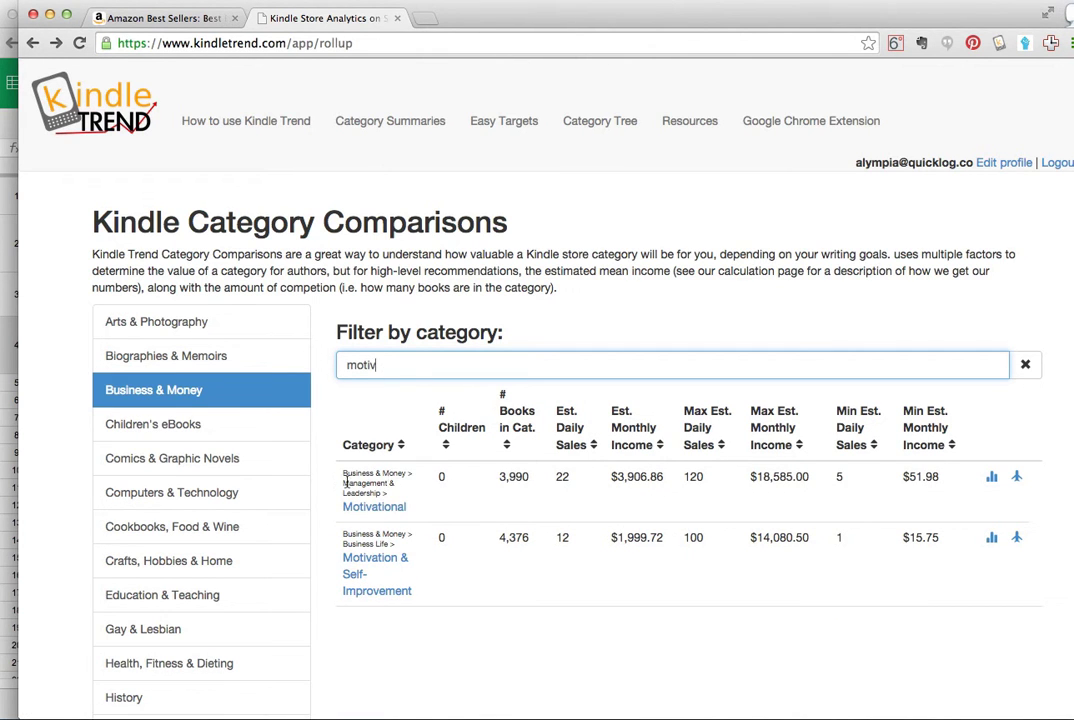
left_click_drag(385, 484, 393, 491)
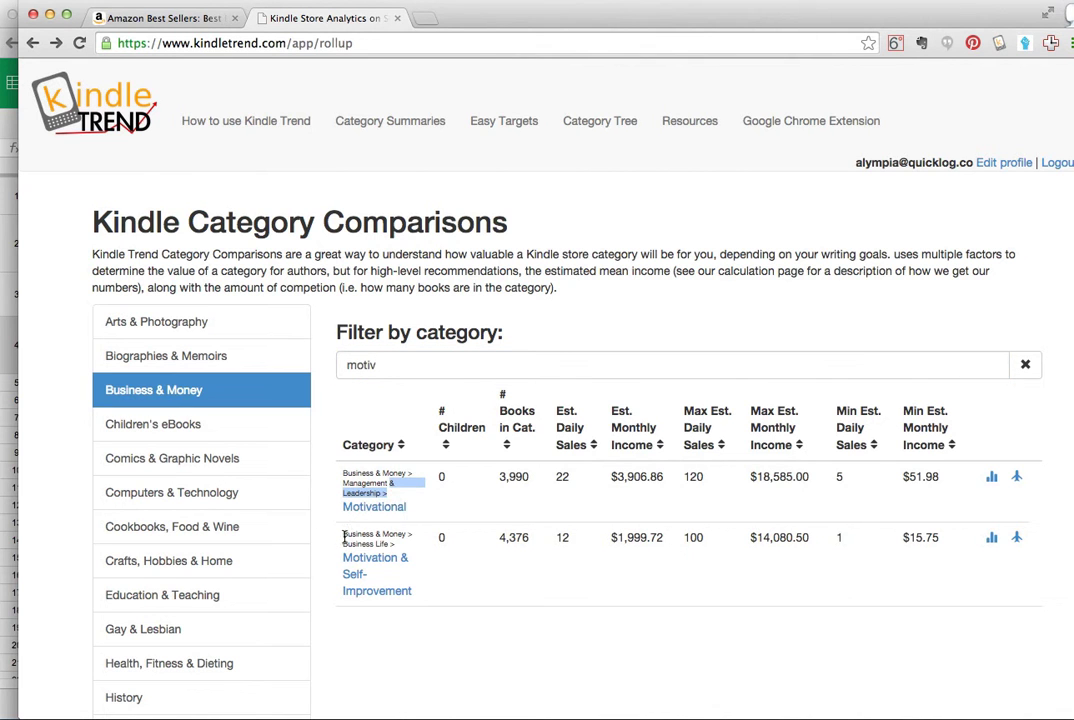
- Compare the category paths of the two "motiv" matches and examine the book count, sales and income figures for Motivation & Self-Improvement
left_click_drag(343, 538, 405, 545)
left_click(573, 609)
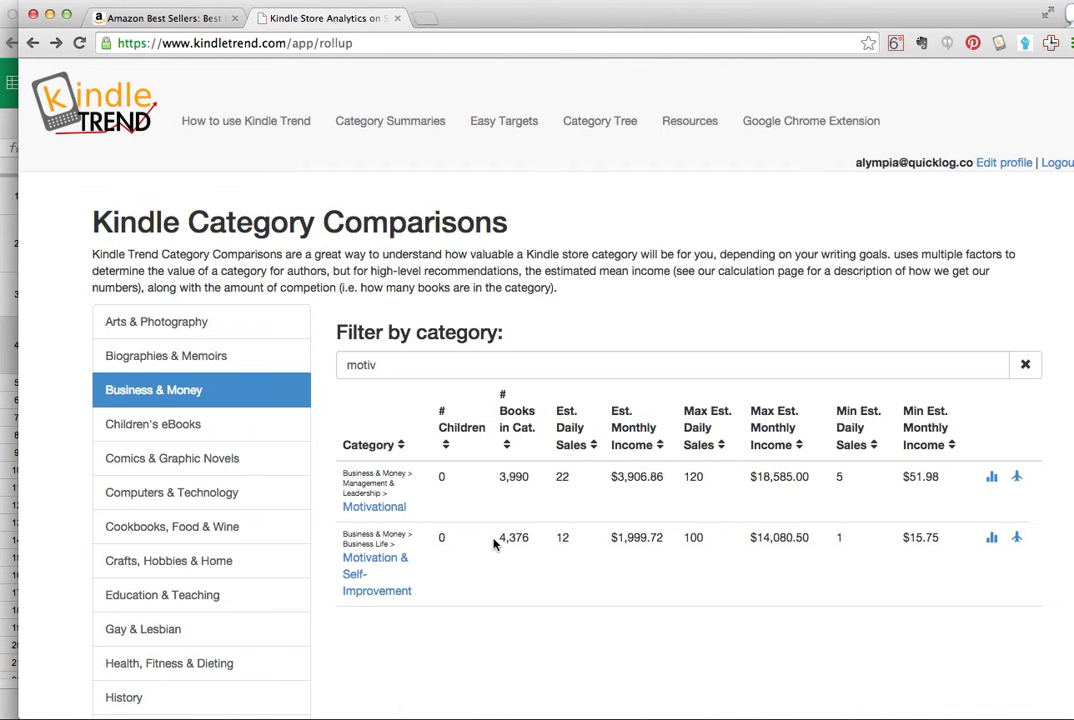
left_click_drag(492, 545, 918, 540)
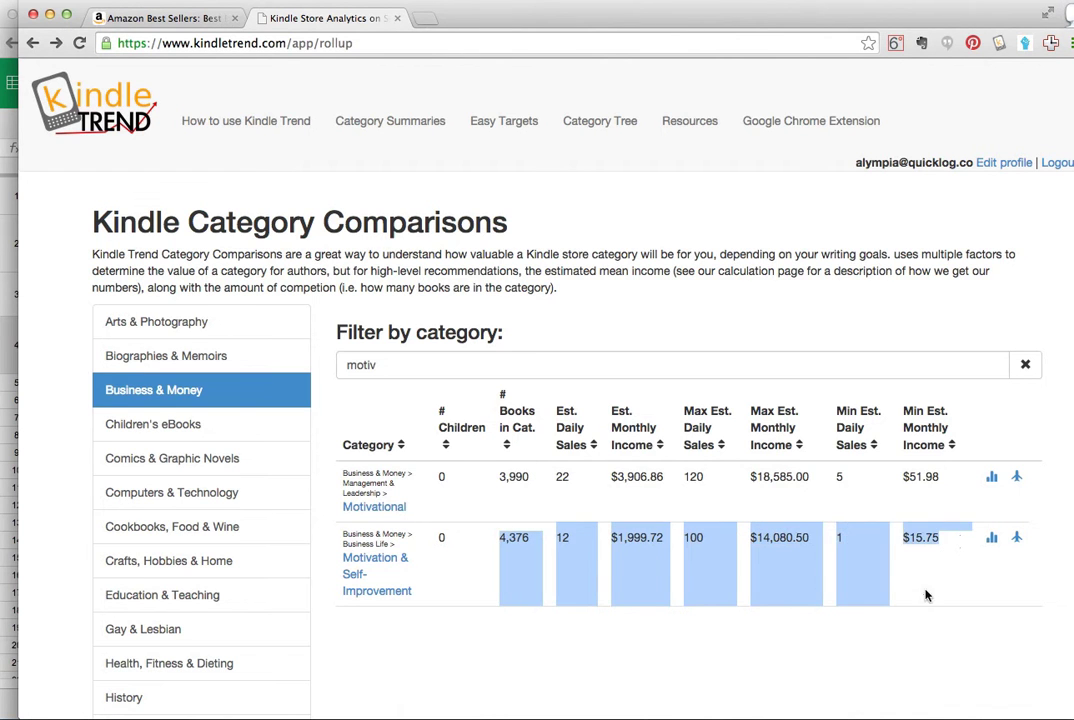
left_click(946, 549)
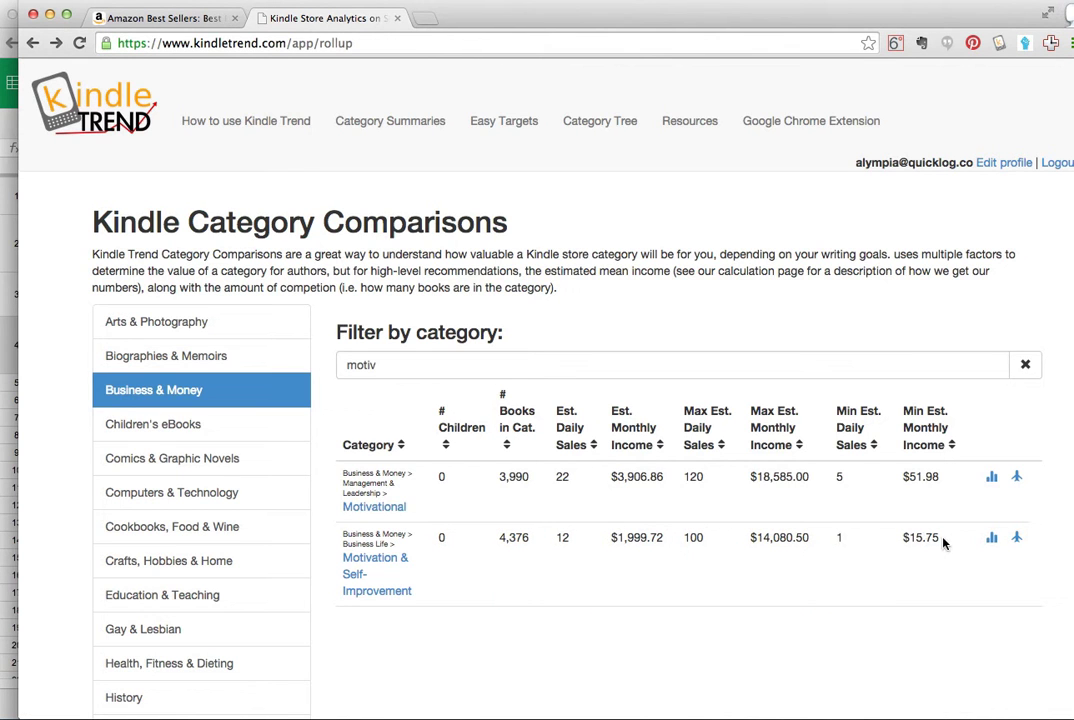
left_click_drag(942, 542, 911, 540)
left_click_drag(909, 538, 342, 533)
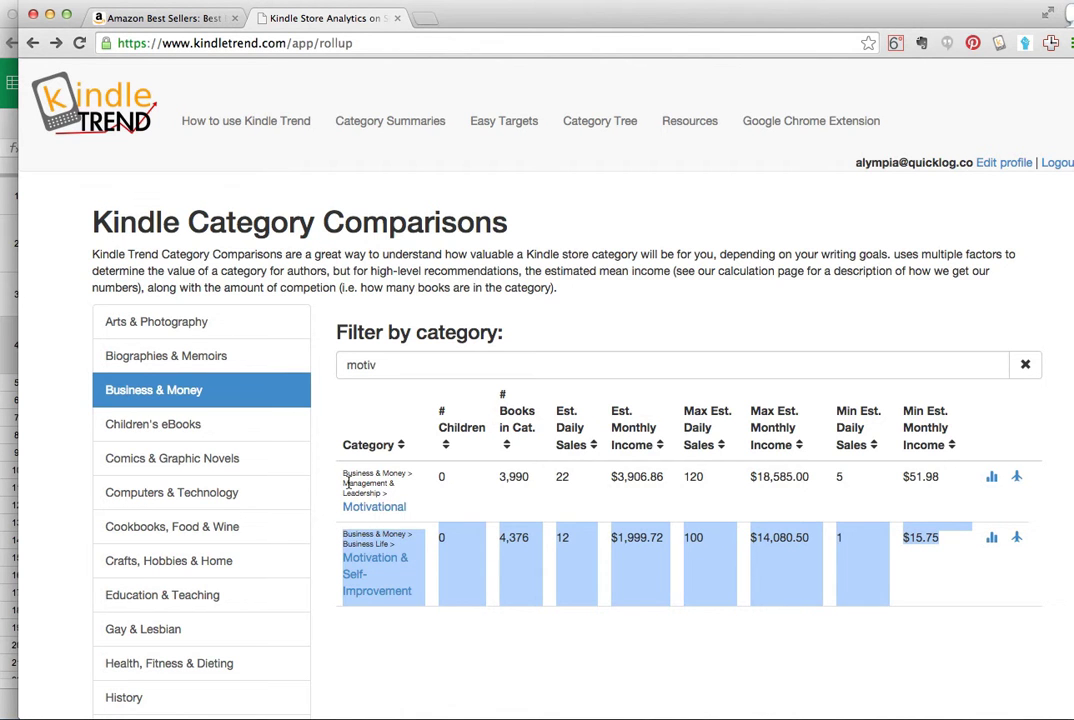
left_click_drag(343, 474, 407, 491)
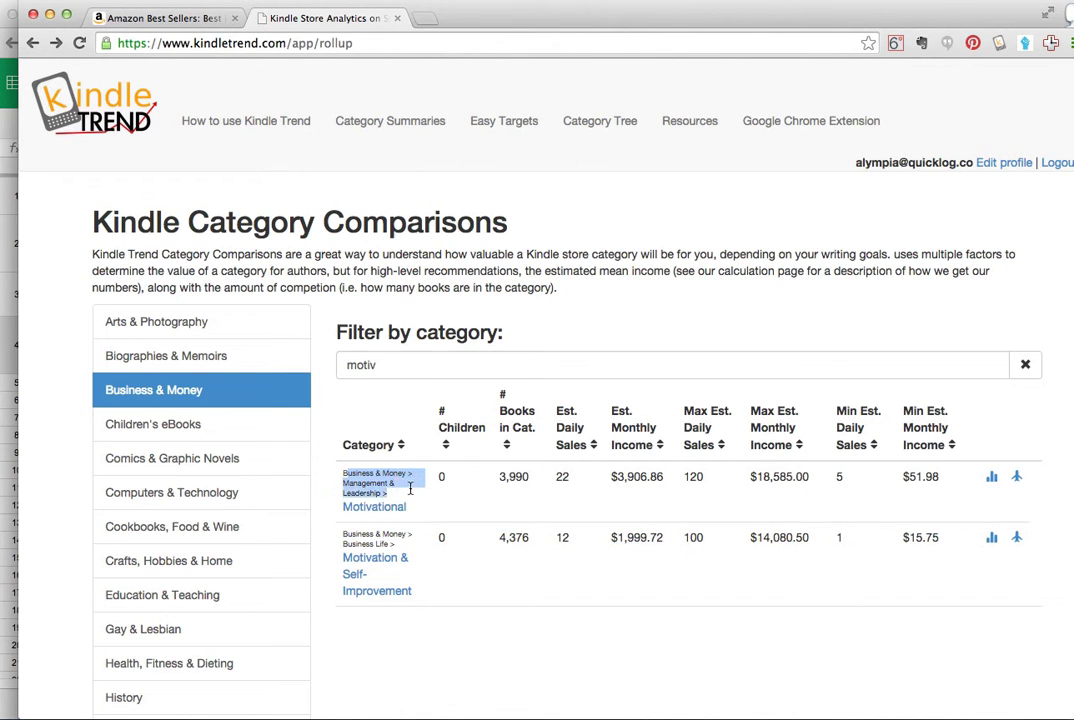
left_click(422, 563)
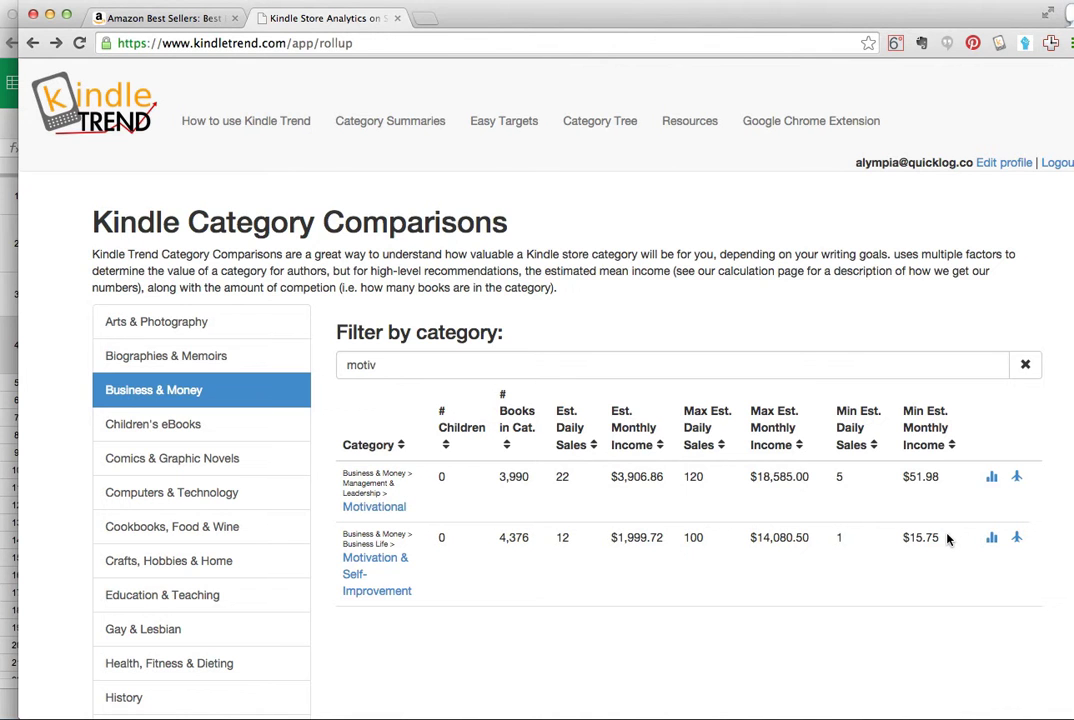
left_click_drag(948, 540, 438, 530)
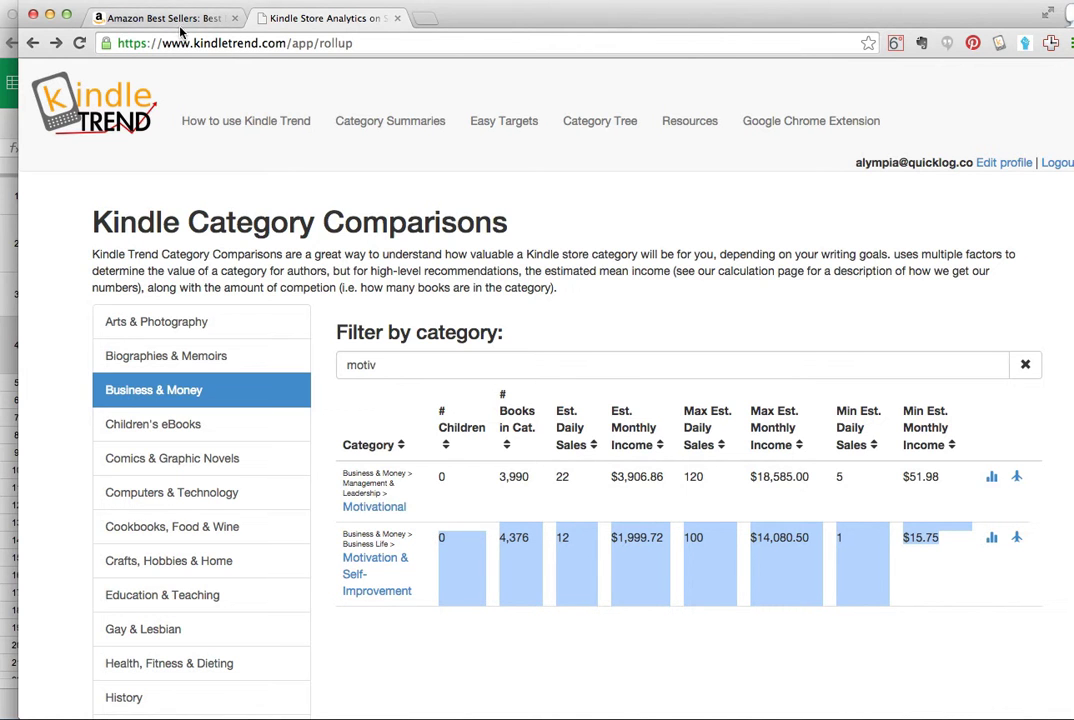
- Copy the number of children, 0, for Motivation & Self-Improvement from Kindle Trend into cell B4 of the Research Autopilot sheet
left_click_drag(450, 25, 1073, 25)
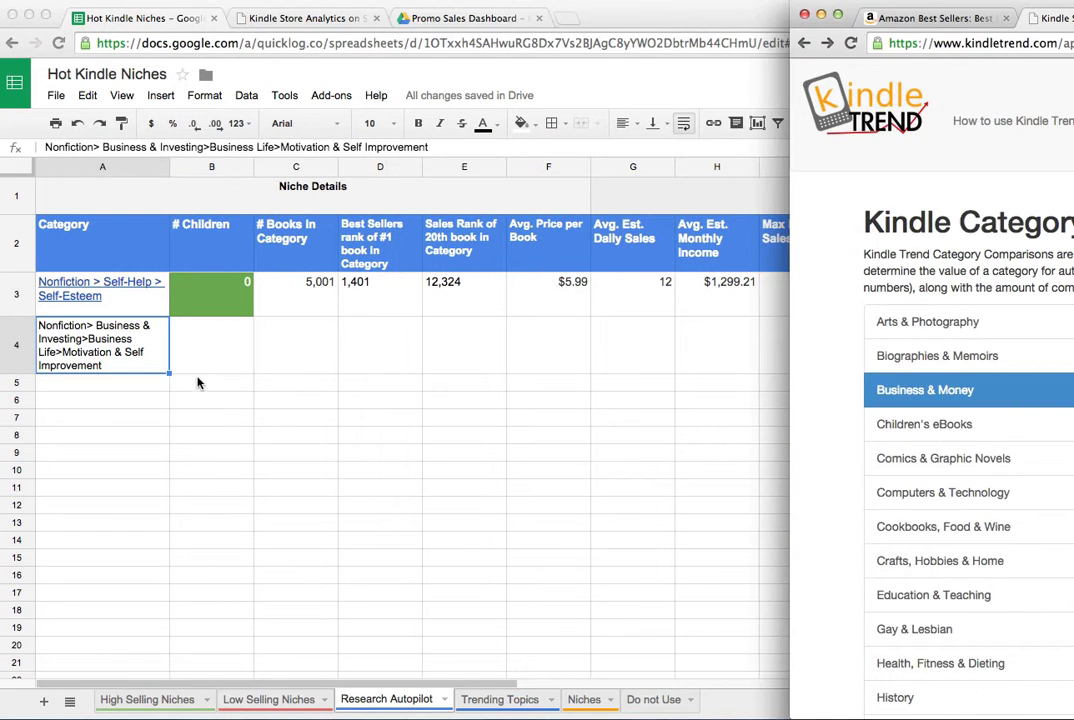
left_click(216, 348)
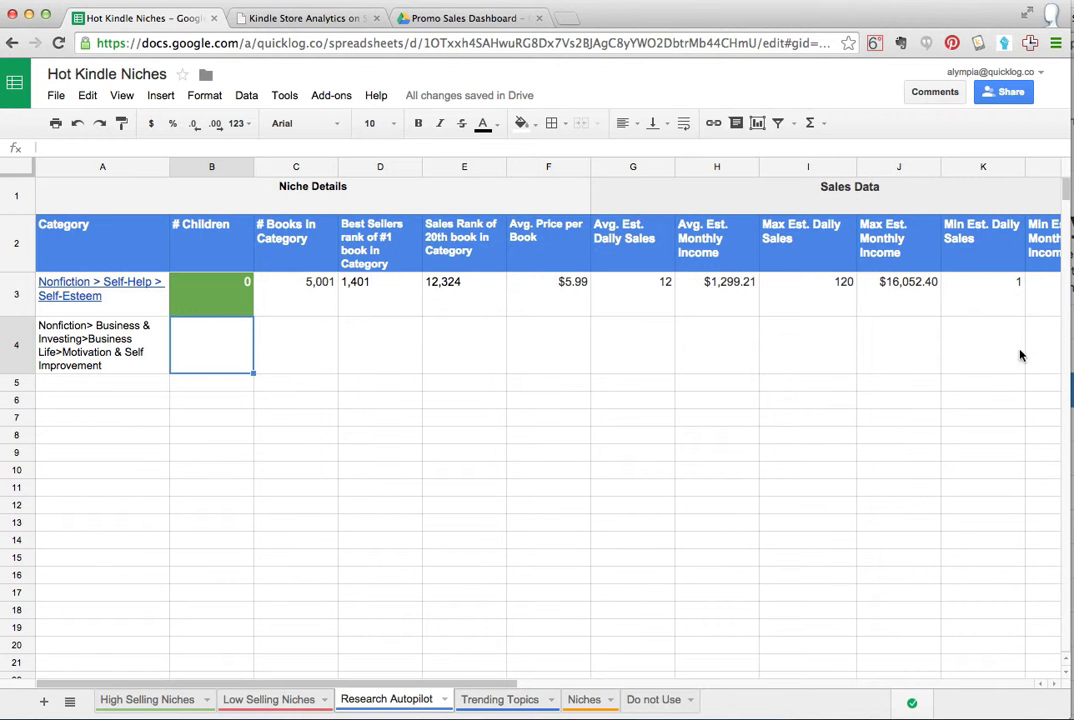
left_click(1072, 432)
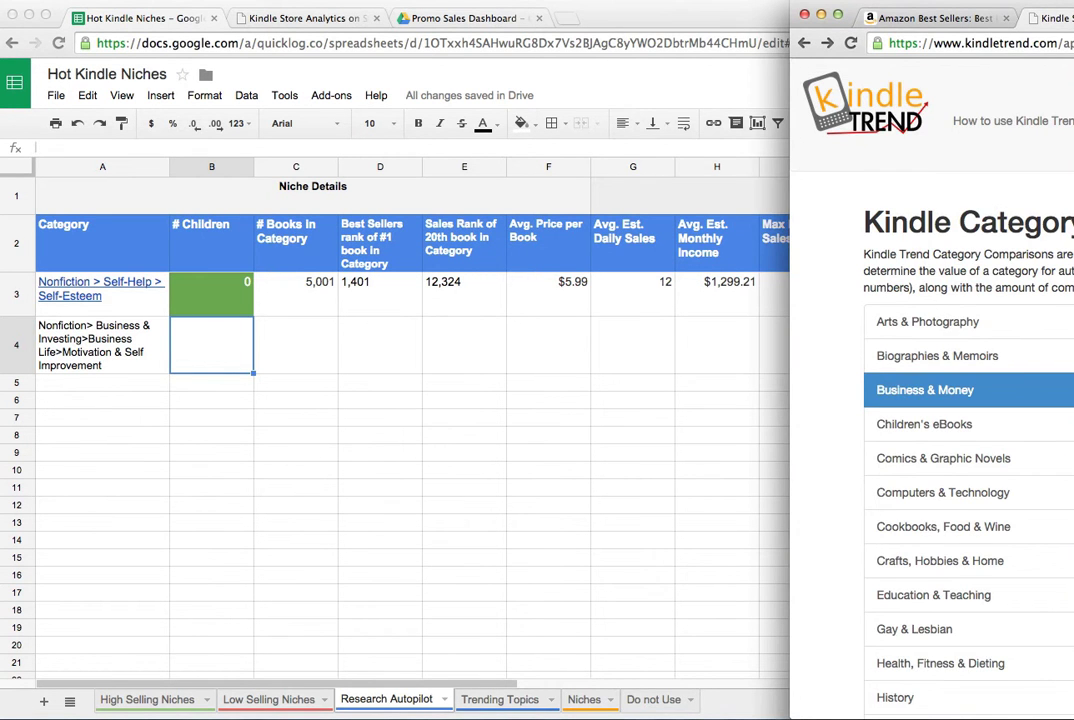
left_click_drag(1070, 7, 914, 7)
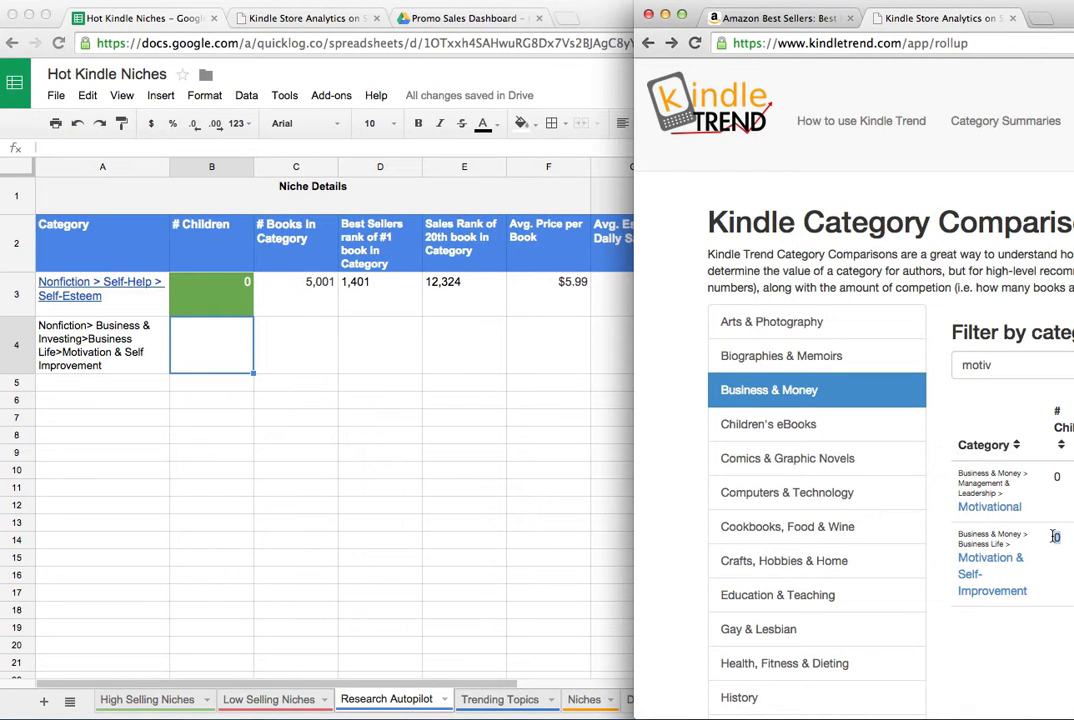
left_click(211, 335)
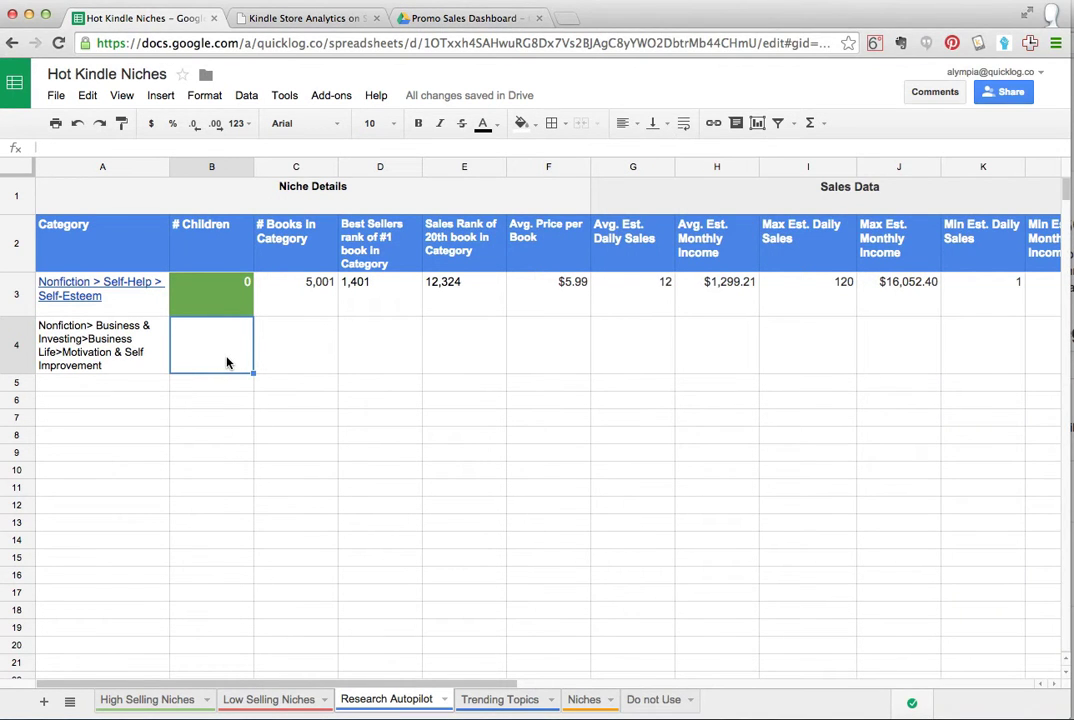
key("super+grave")
double_click(1056, 536)
key("ctrl+c")
left_click(214, 361)
key("ctrl+v")
left_click(271, 420)
- Copy the Motivation & Self-Improvement book count, 4,376, from Kindle Trend into cell C4 under # Books In Category
left_click(318, 342)
left_click_drag(1073, 5, 986, 4)
double_click(914, 538)
key("ctrl+c")
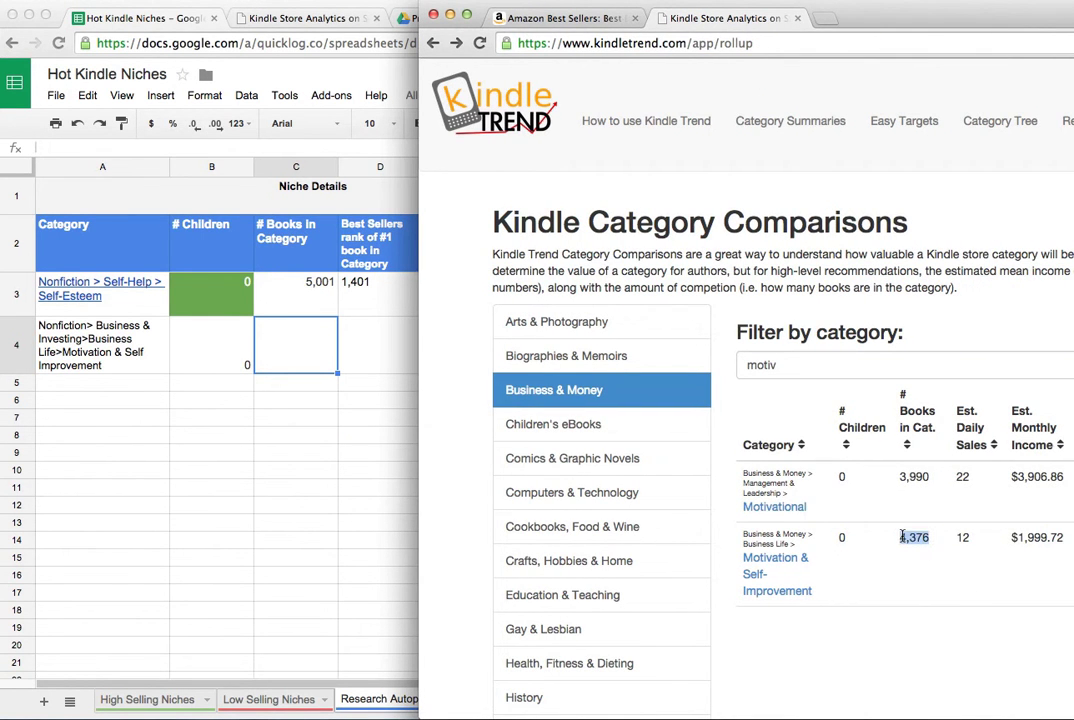
left_click(311, 351)
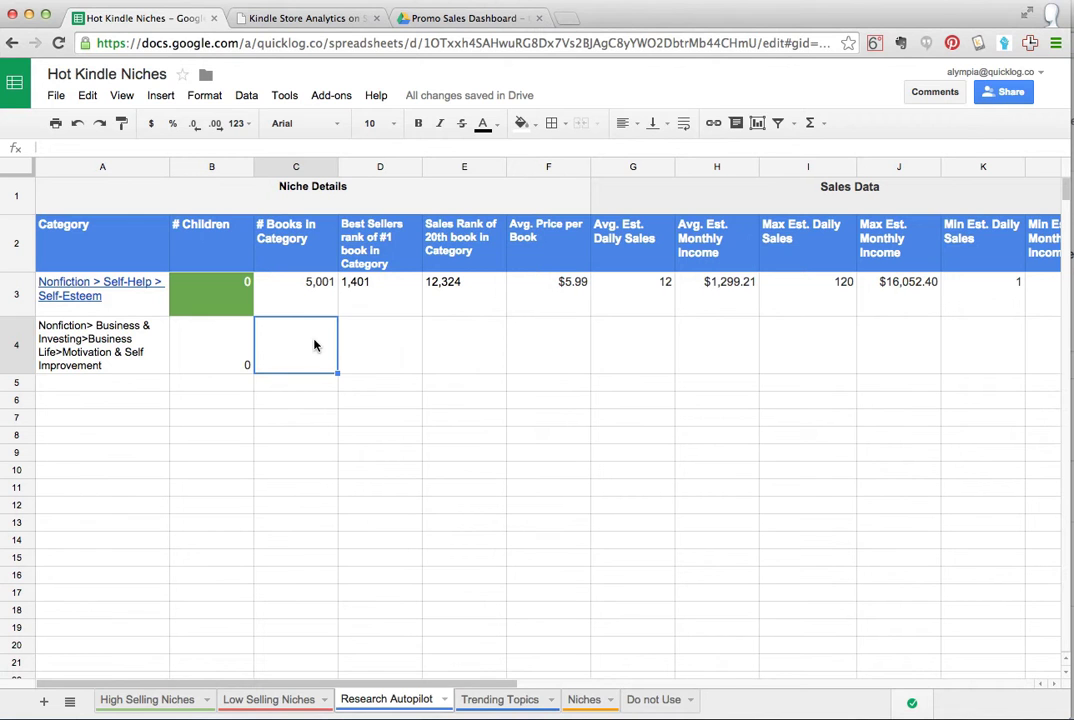
key("ctrl+v")
- Copy the sales ranks 2,110 and 10,334 from the High Selling Niches sheet into D4:E4 of Research Autopilot
left_click(178, 699)
left_click_drag(278, 220, 365, 236)
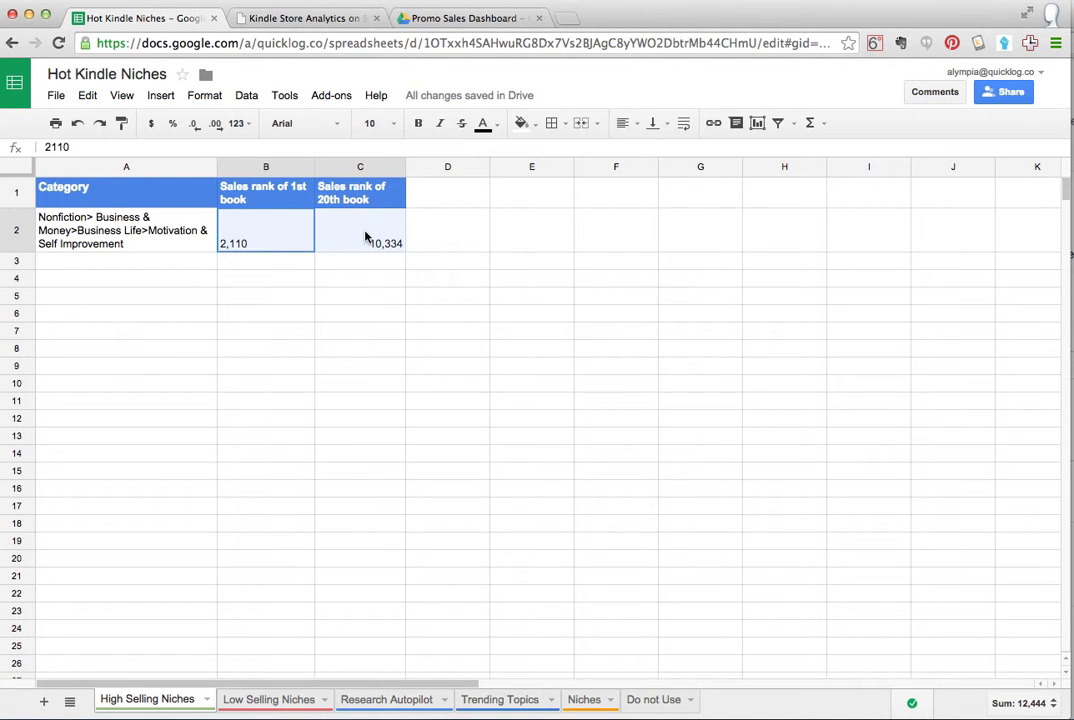
key("ctrl+c")
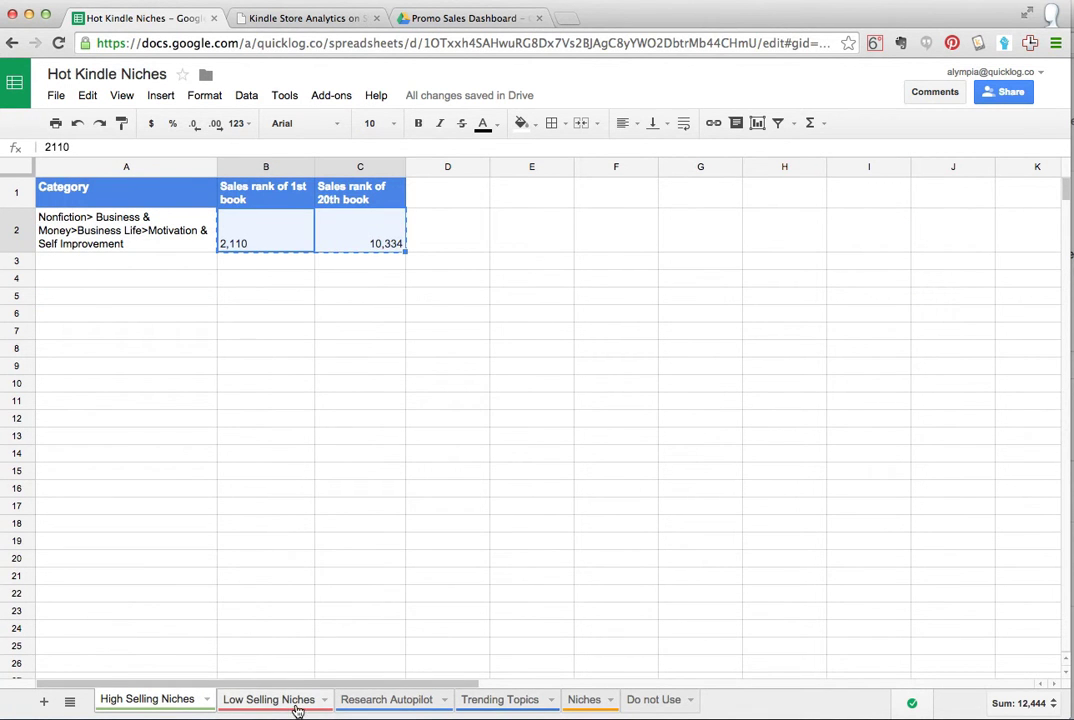
left_click(410, 708)
left_click(386, 343)
key("ctrl+v")
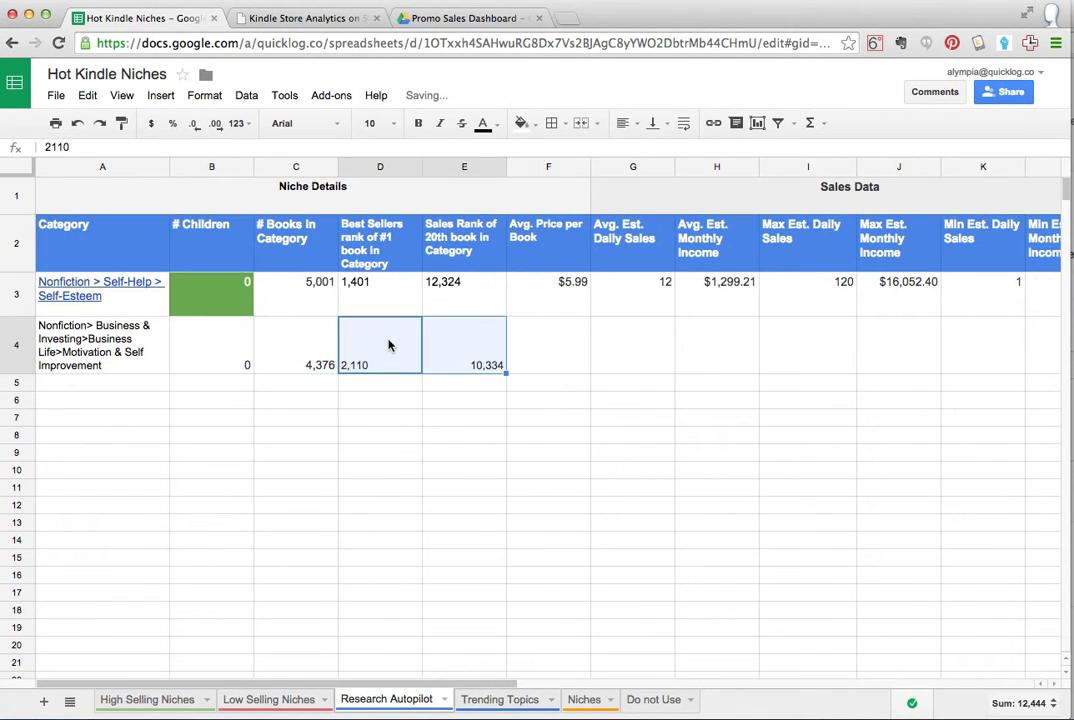
- Copy Kindle Trend's Motivation & Self-Improvement sales and income figures into G4:L4: 12, $1,999.72, 100, $14,080.50, 1 and $15.75
left_click(530, 341)
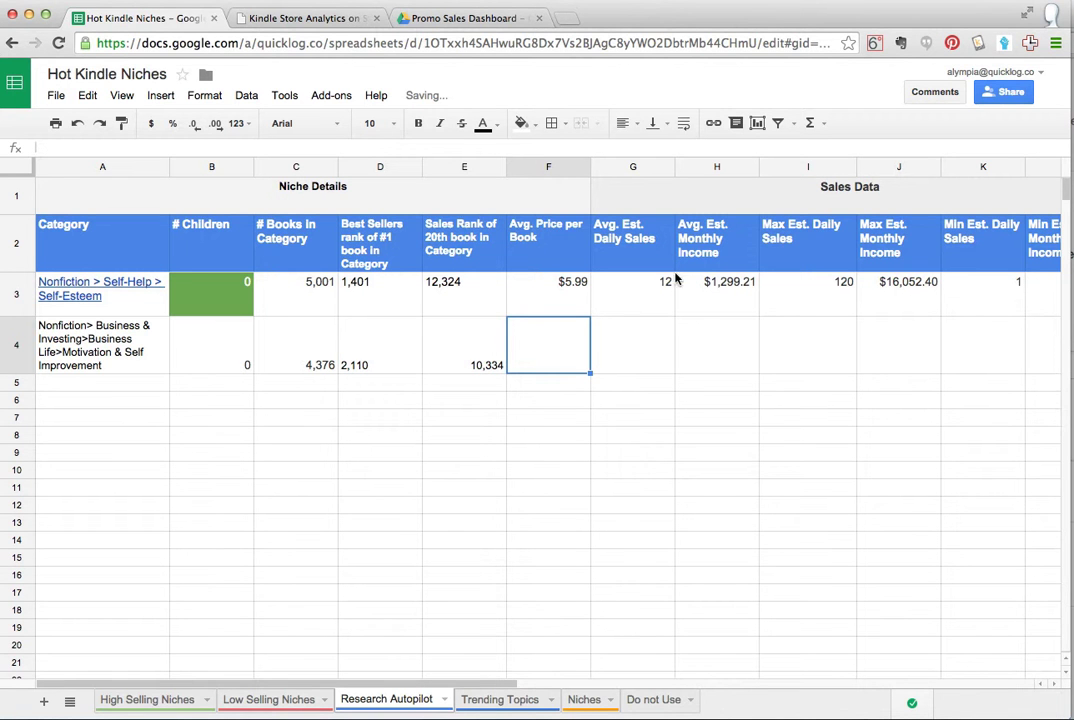
left_click(541, 239)
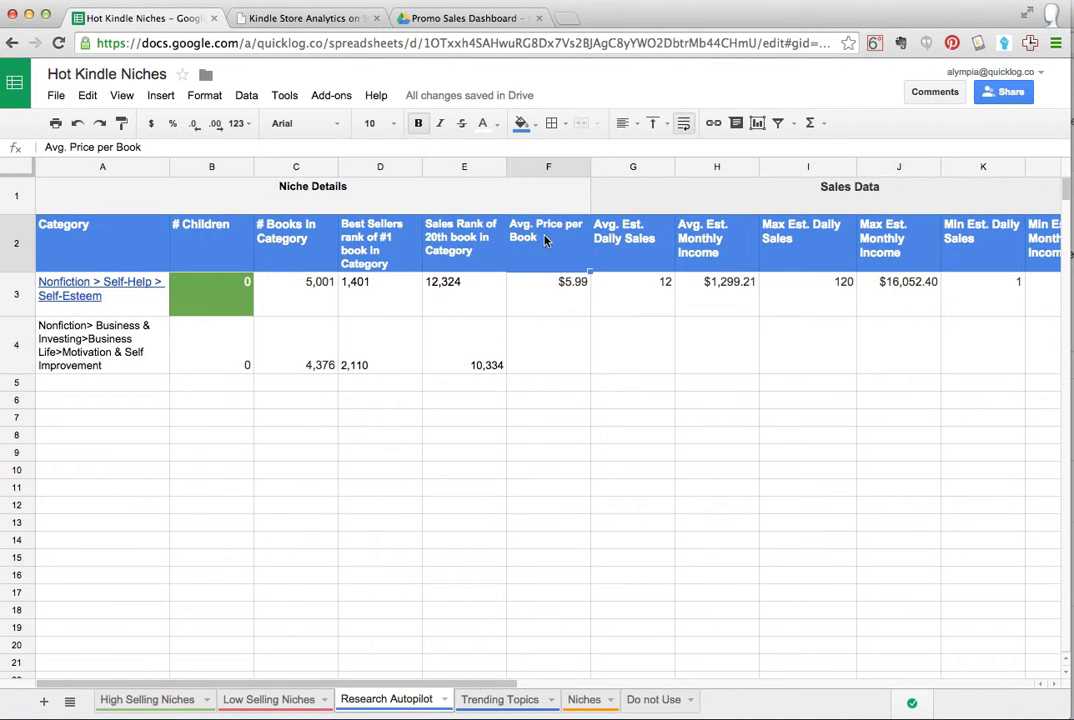
left_click(615, 234)
left_click(648, 362)
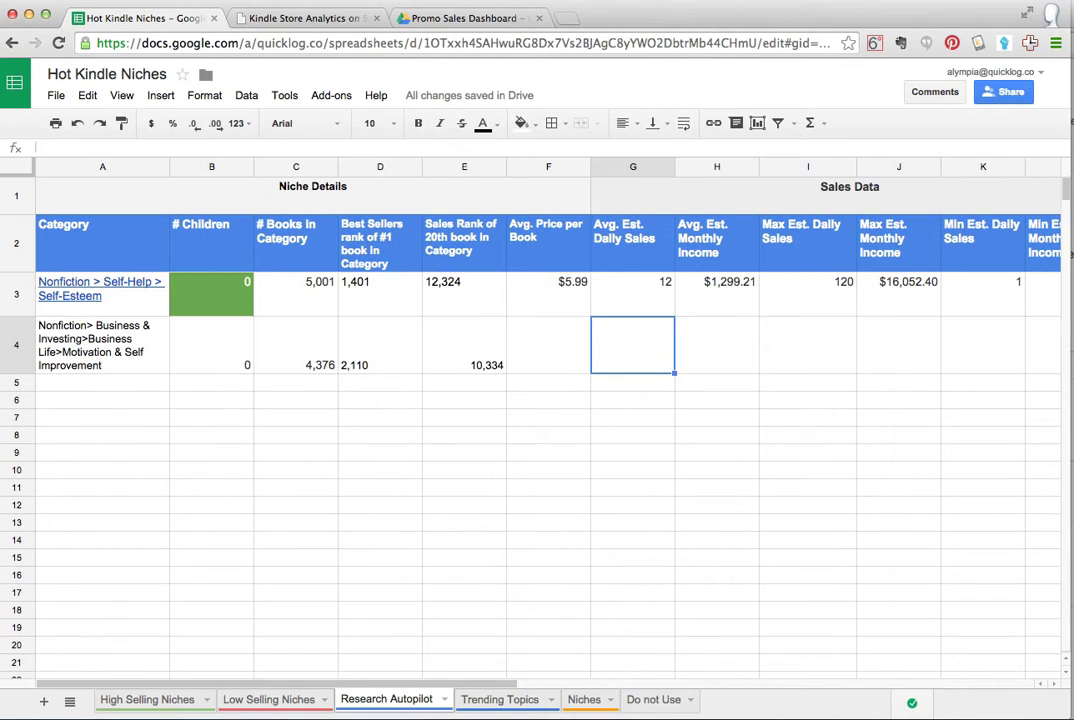
key("super+grave")
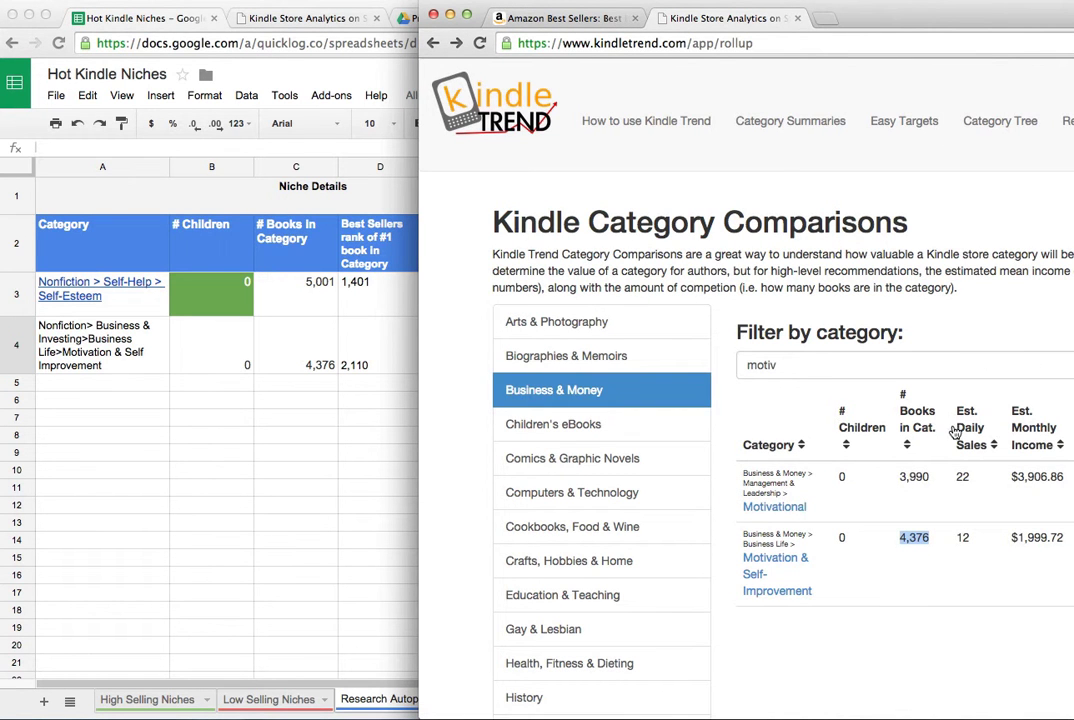
left_click_drag(955, 537, 1045, 560)
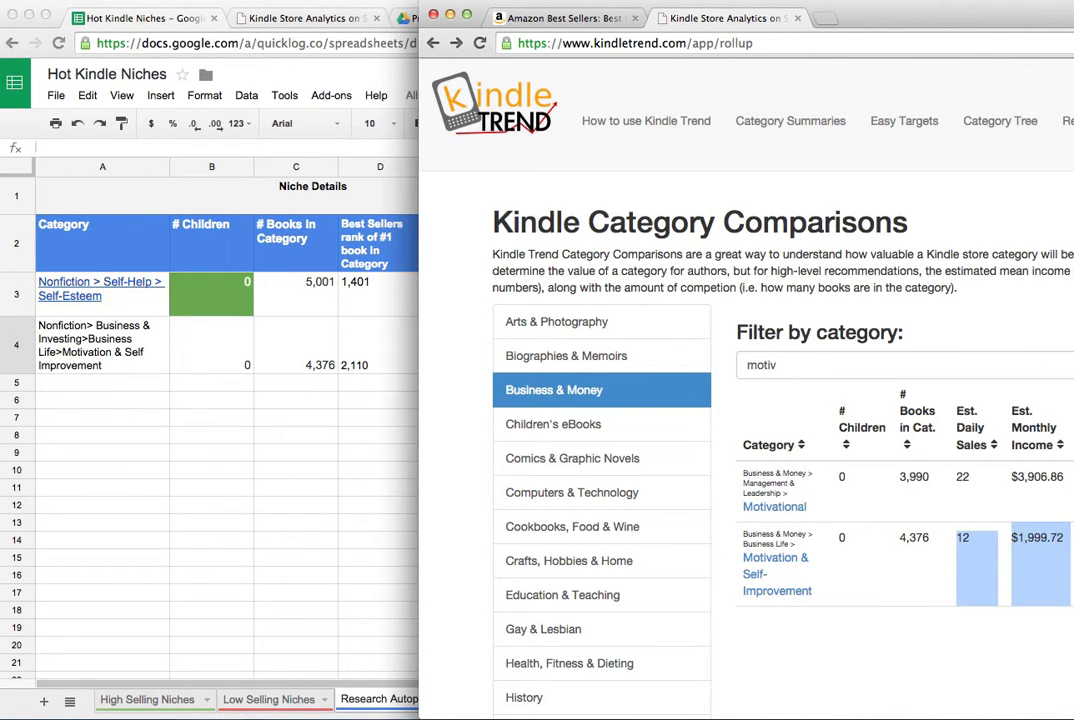
key("super+grave")
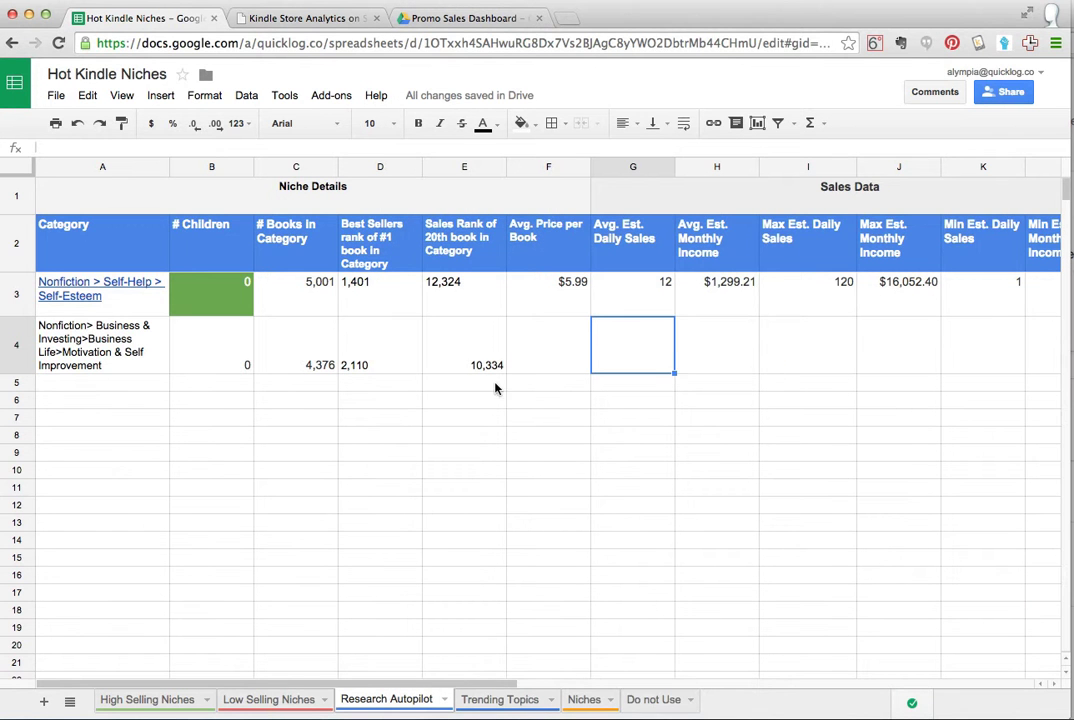
key("super+v")
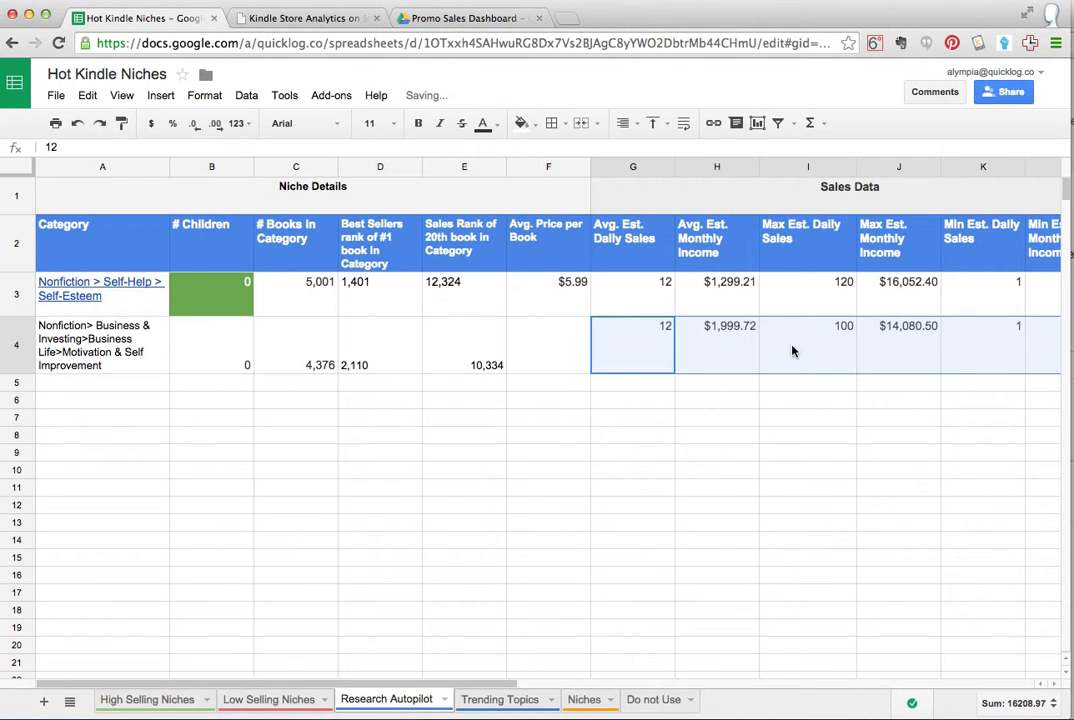
scroll(750, 405, "right", 5)
scroll(750, 405, "left", 3)
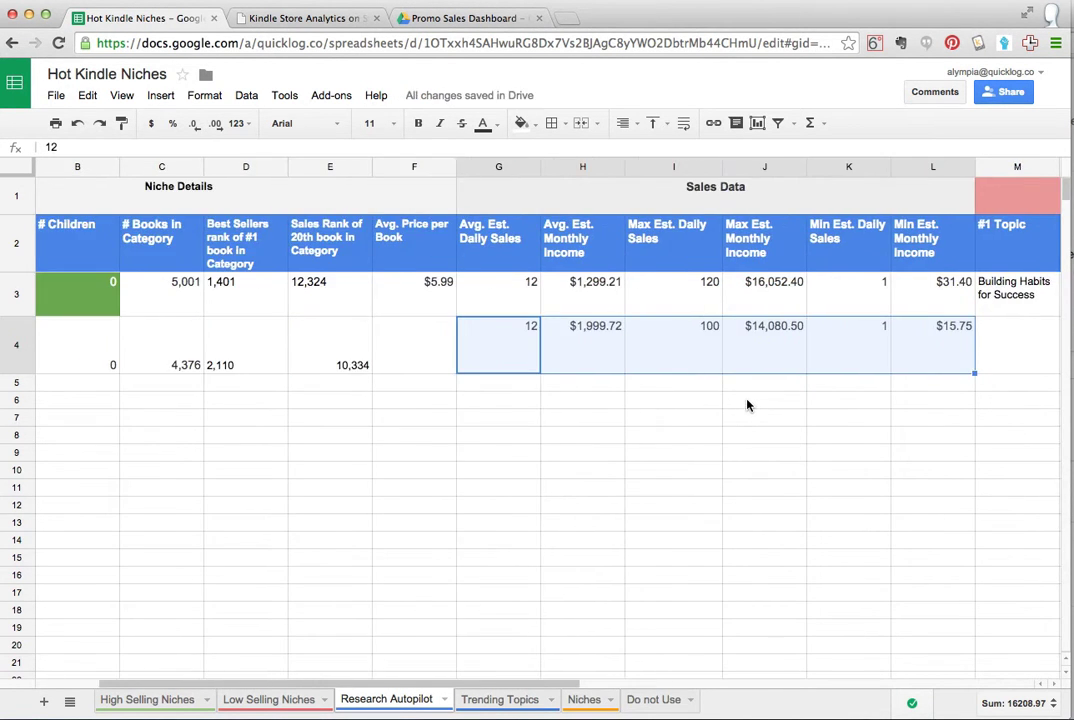
scroll(657, 358, "left", 2)
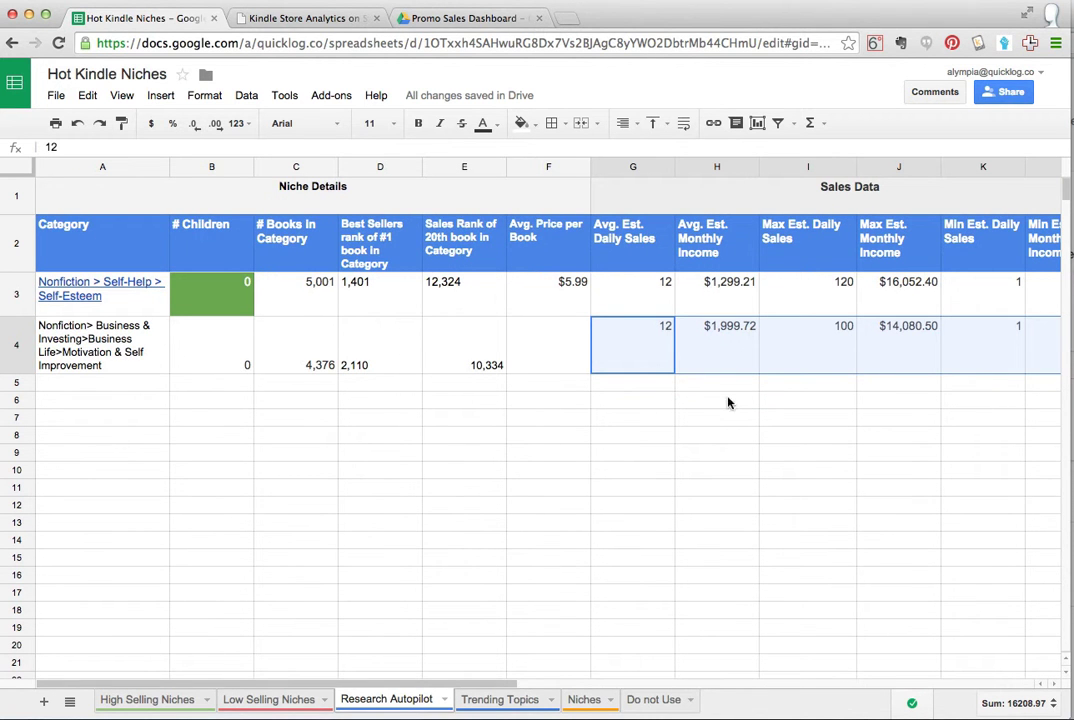
- Review the Trending Topics columns, from #1 Topic to the #4 bonus topic, and the example topics recorded for Self-Esteem in row 3
scroll(781, 367, "right", 3)
scroll(781, 370, "right", 3)
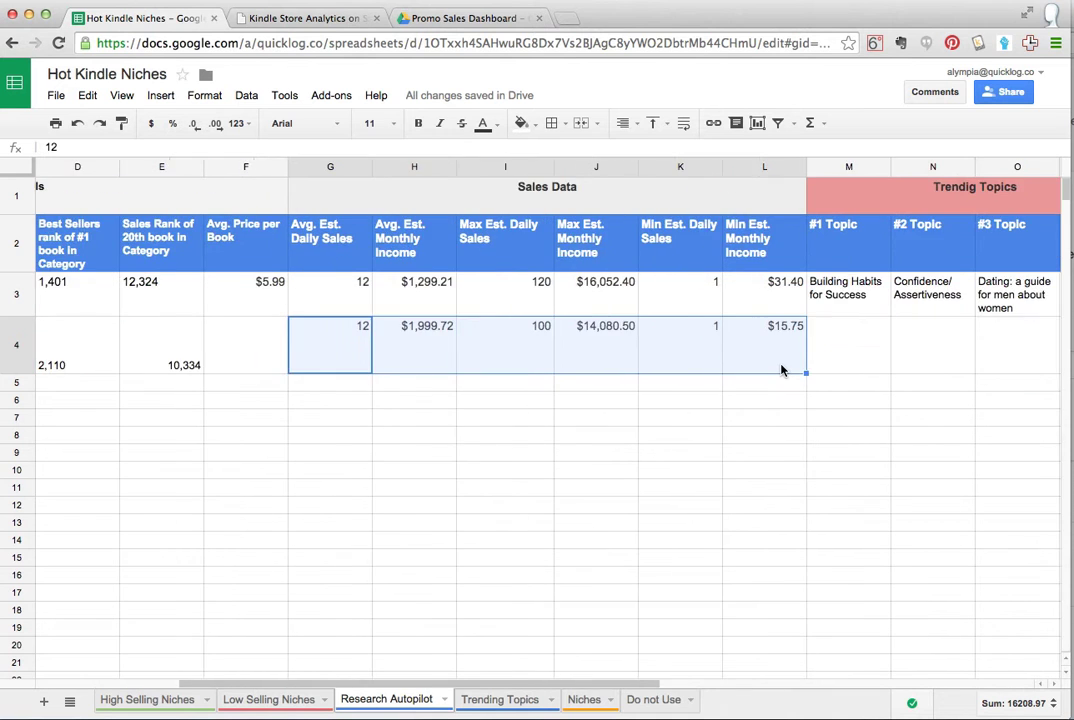
left_click(716, 188)
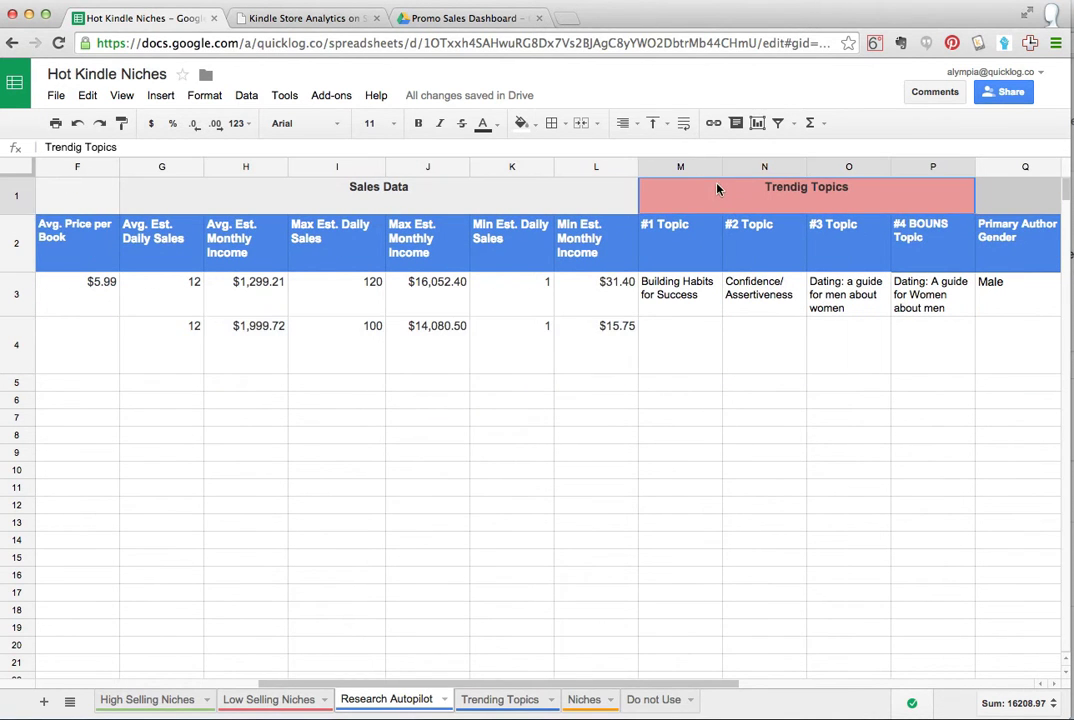
left_click_drag(693, 249, 914, 256)
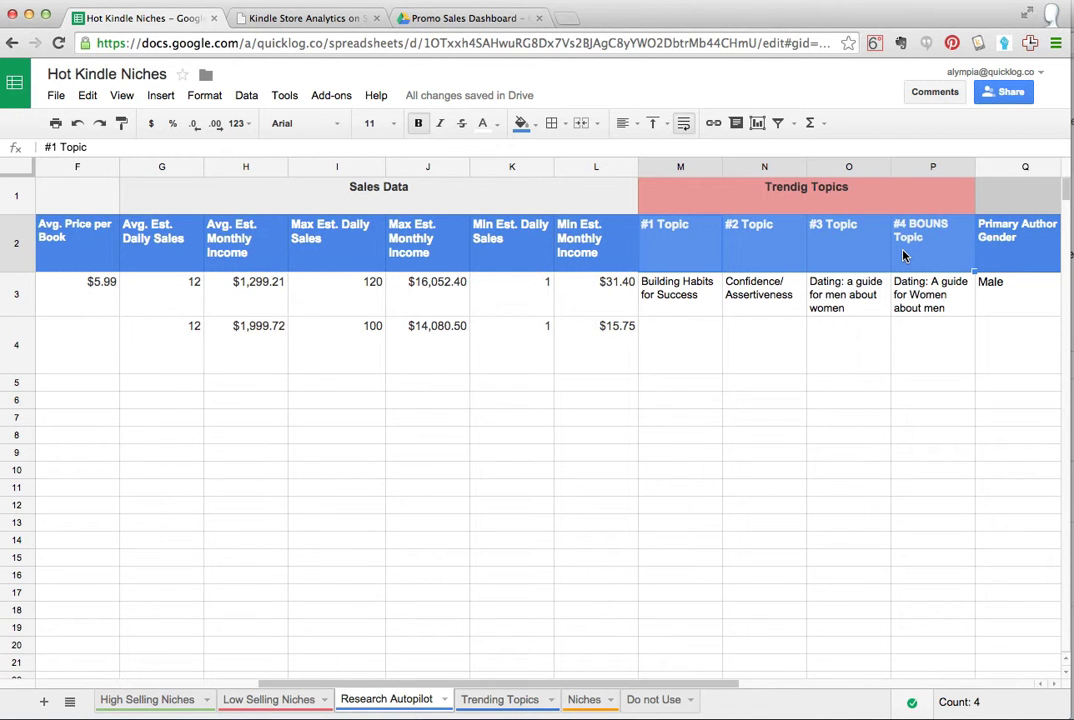
scroll(719, 353, "right", 5)
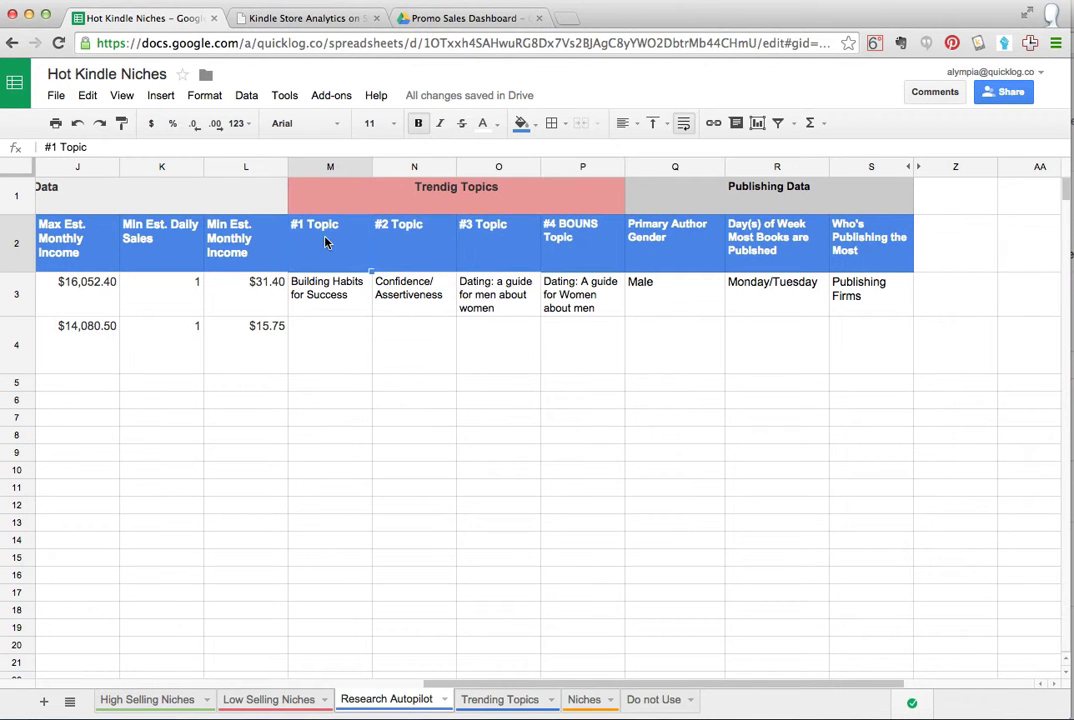
left_click_drag(342, 247, 569, 253)
left_click_drag(585, 262, 350, 259)
left_click(329, 300)
left_click(500, 306)
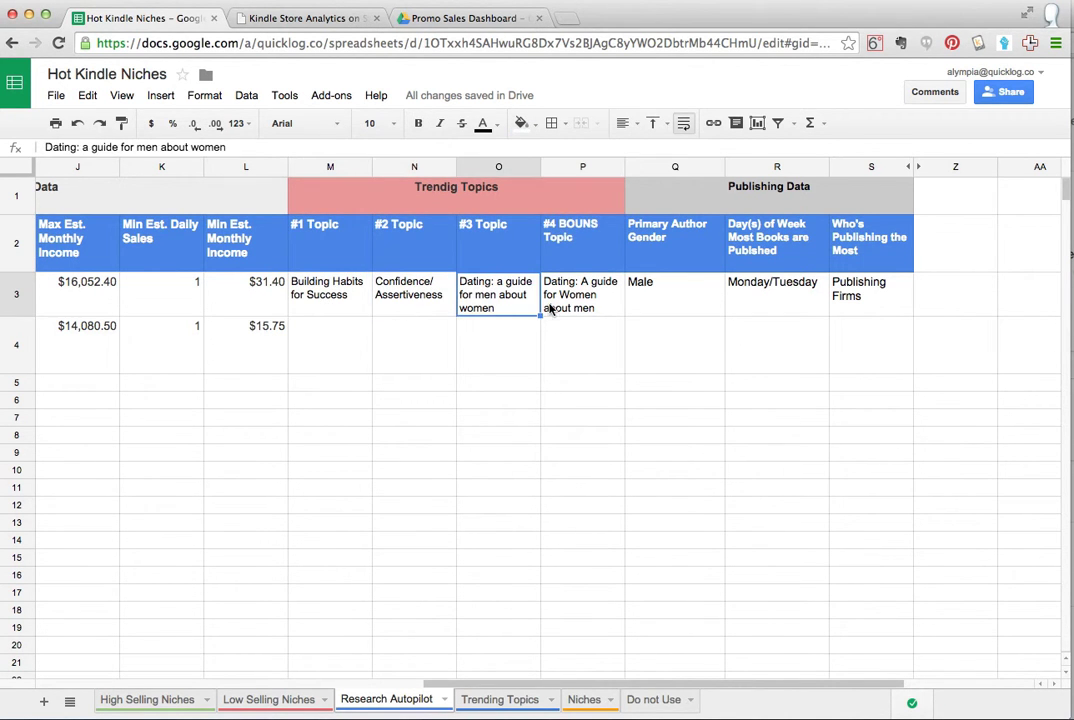
left_click(646, 306)
left_click(597, 328)
left_click(585, 303)
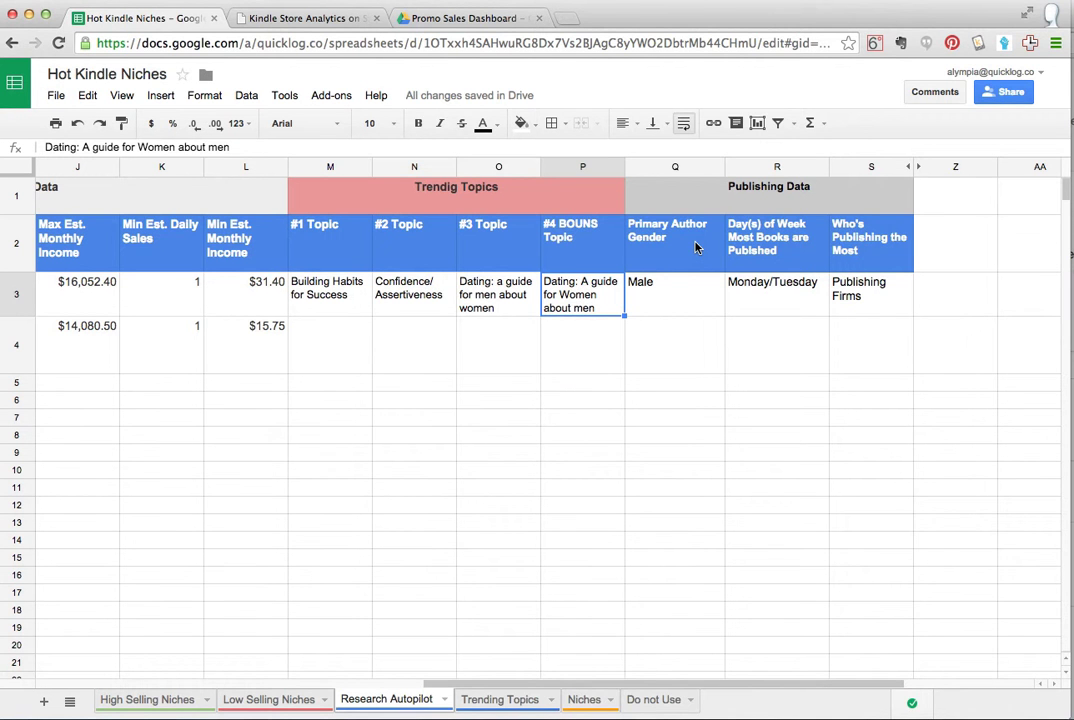
- Review the Primary Author Gender and Day(s) of Week publishing columns, and return to Kindle Trend's Category Comparisons
left_click(1072, 330)
left_click(1072, 330)
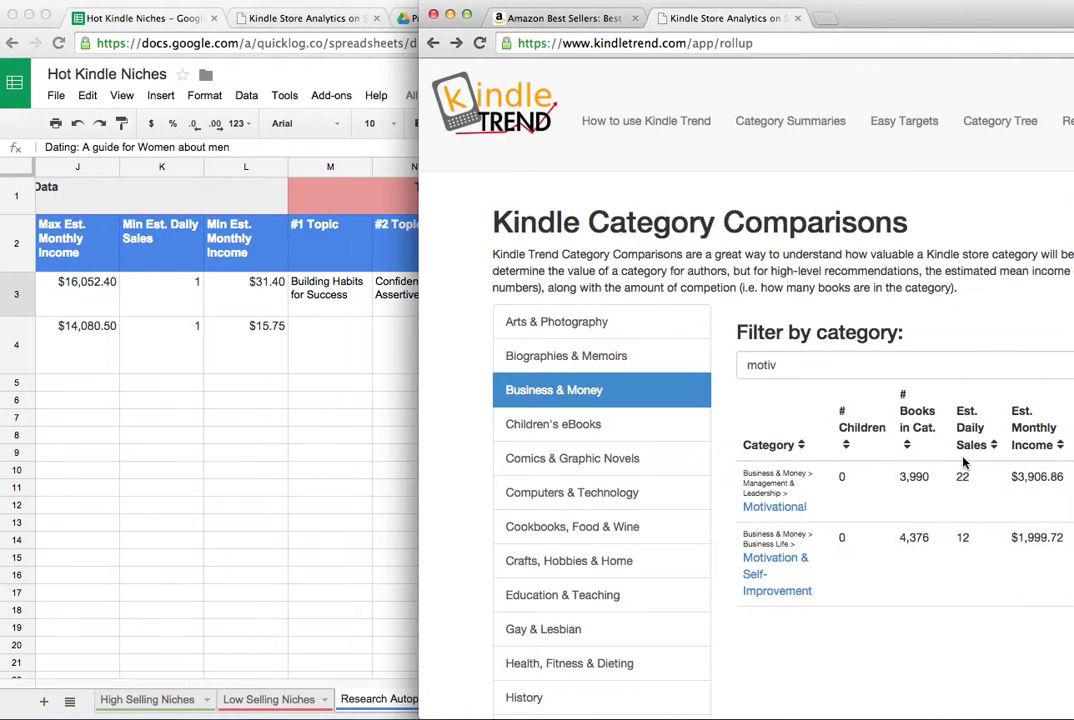
left_click(360, 441)
left_click(662, 253)
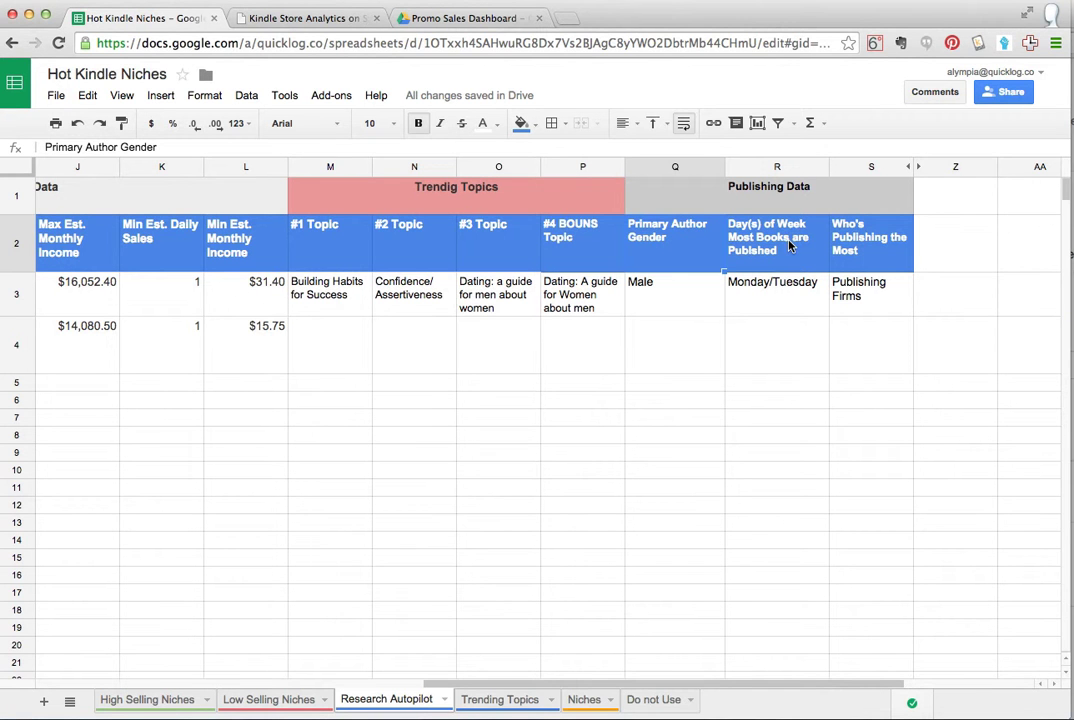
left_click(790, 245)
left_click(669, 242)
left_click(1072, 360)
left_click(372, 480)
key("super+grave")
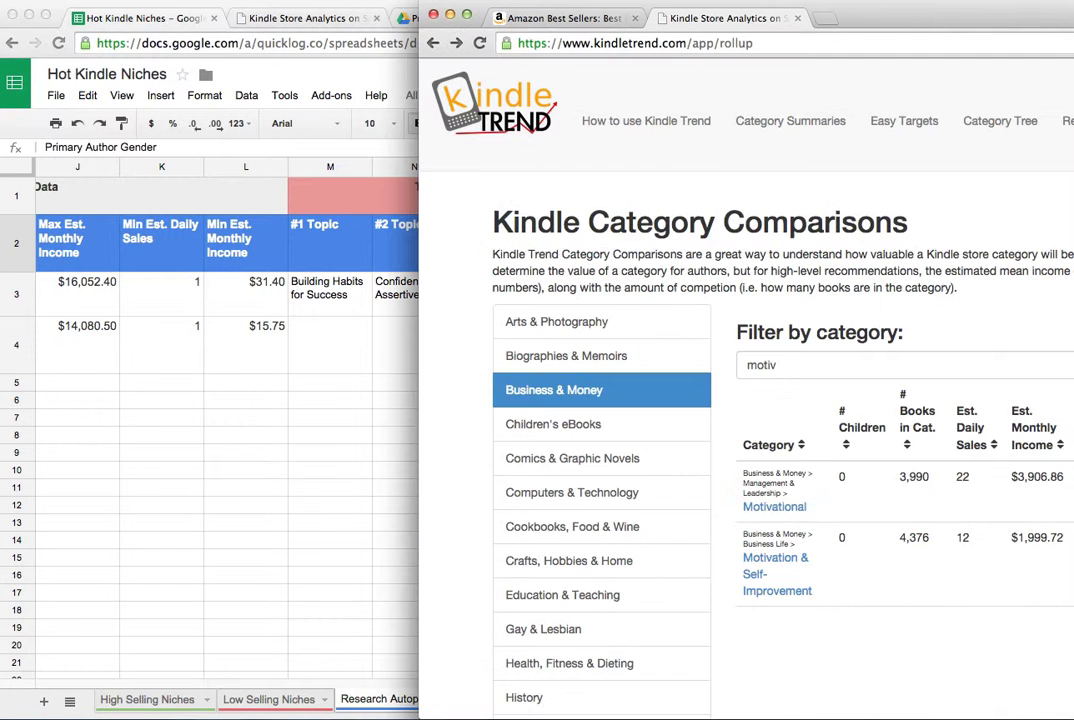
- Check the estimated author gender in Kindle Trend's Motivation & Self-Improvement analytics and enter Male as Primary Author Gender in Q4 of Research Autopilot
left_click(777, 574)
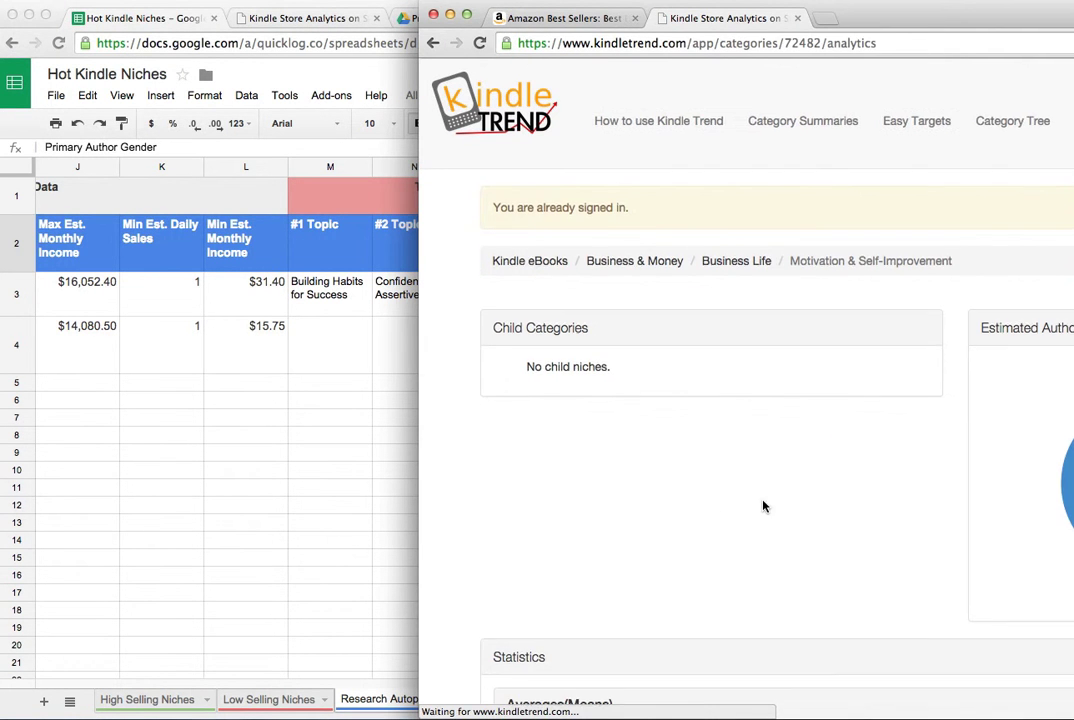
double_click(845, 24)
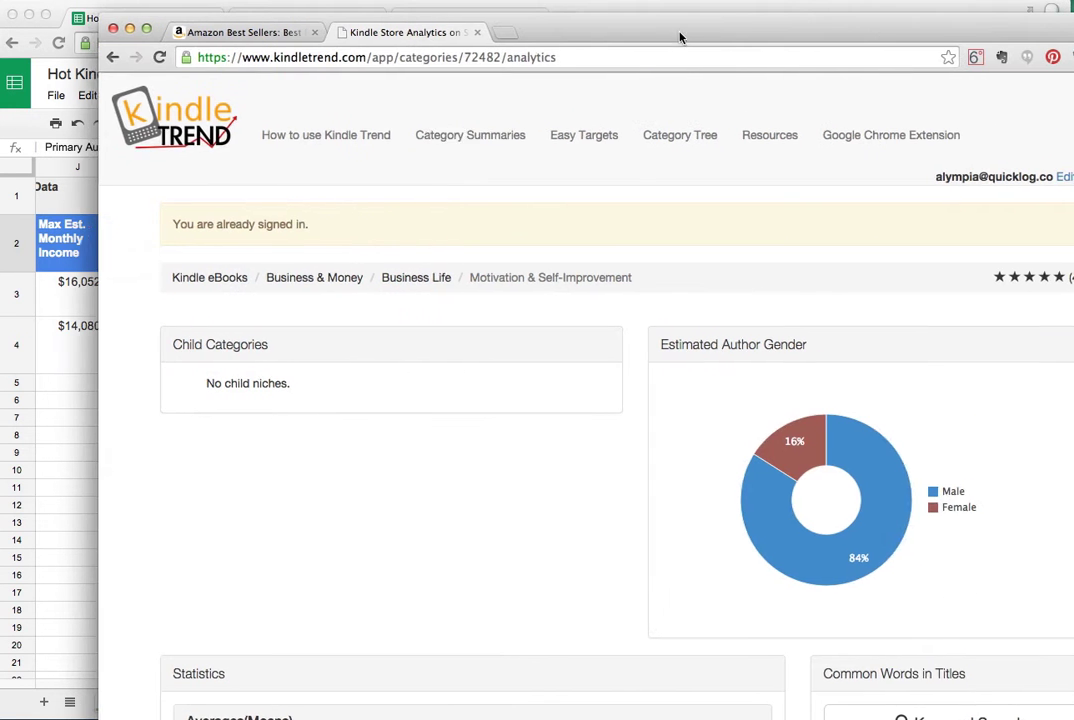
mouse_move(890, 540)
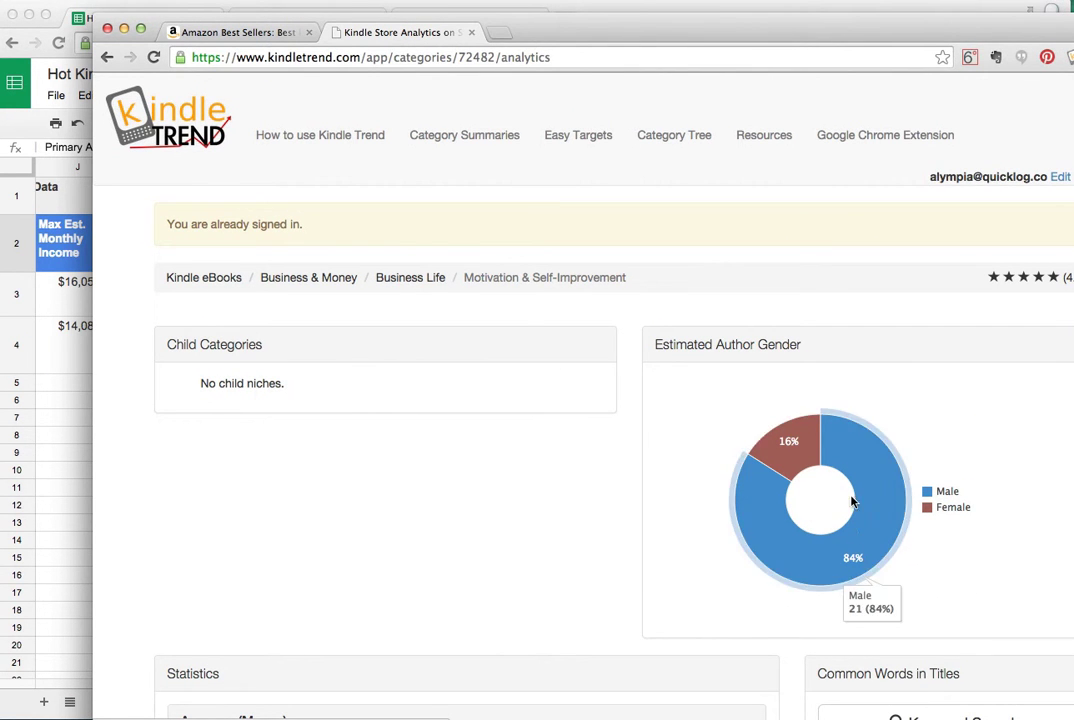
left_click(86, 436)
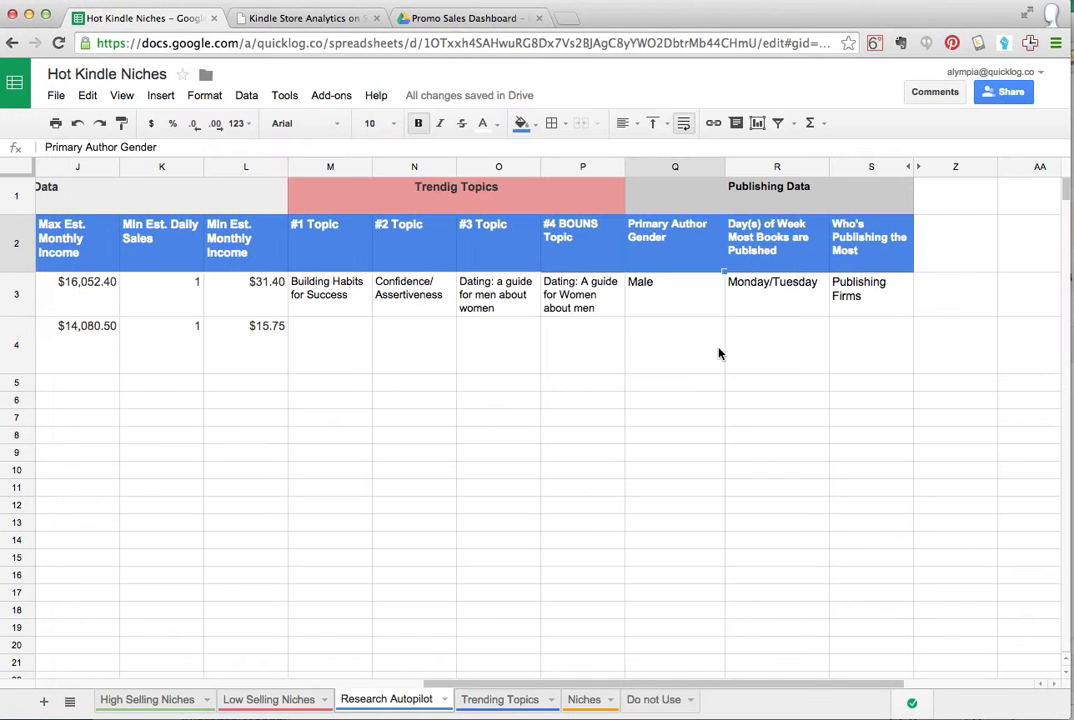
left_click(655, 356)
type("Male")
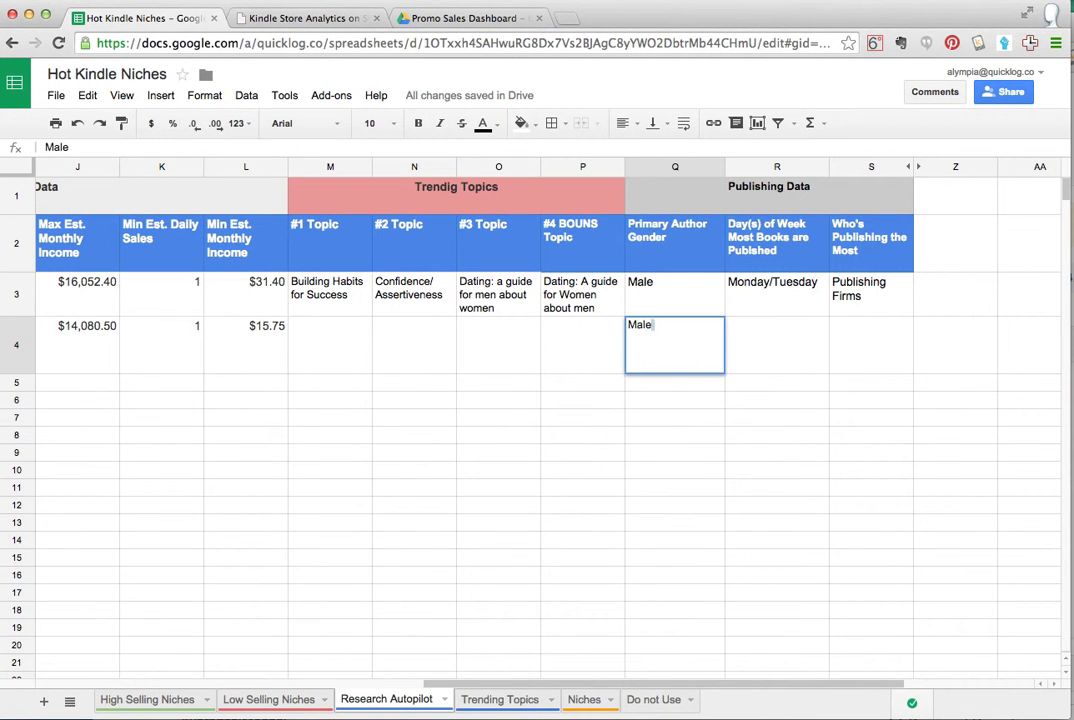
key("Return")
- Check the Day of the Week Published chart for Motivation & Self-Improvement in Kindle Trend and enter Tuesday/Thursday in R4 of the spreadsheet
left_click(760, 340)
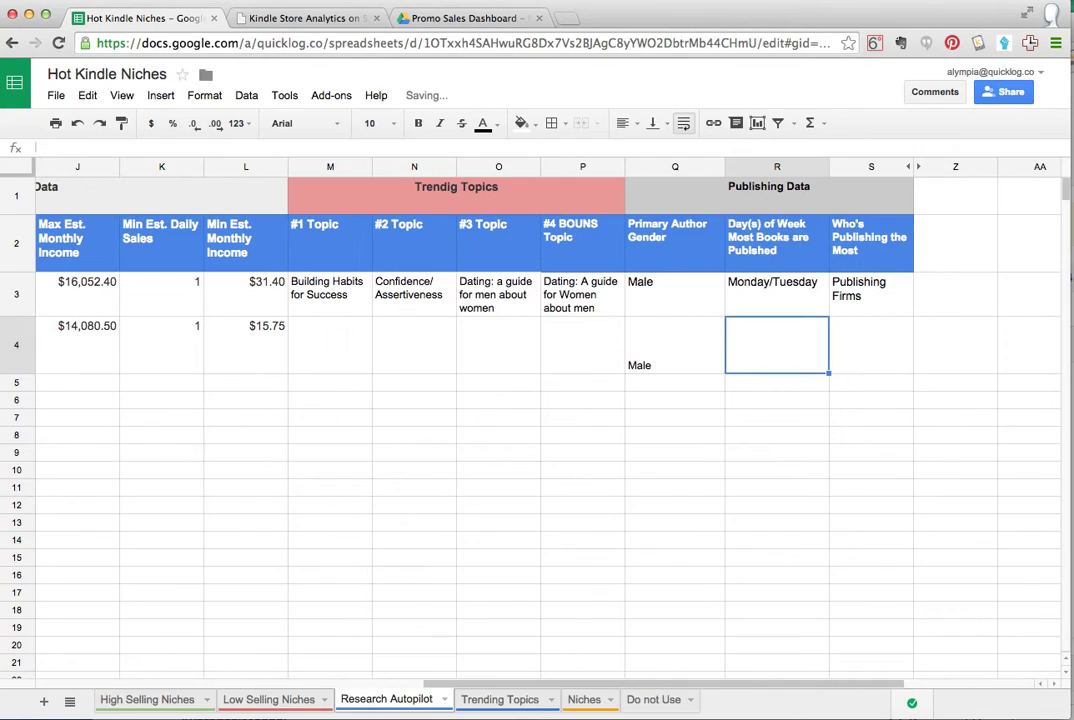
key("super+grave")
scroll(434, 255, "down", 10)
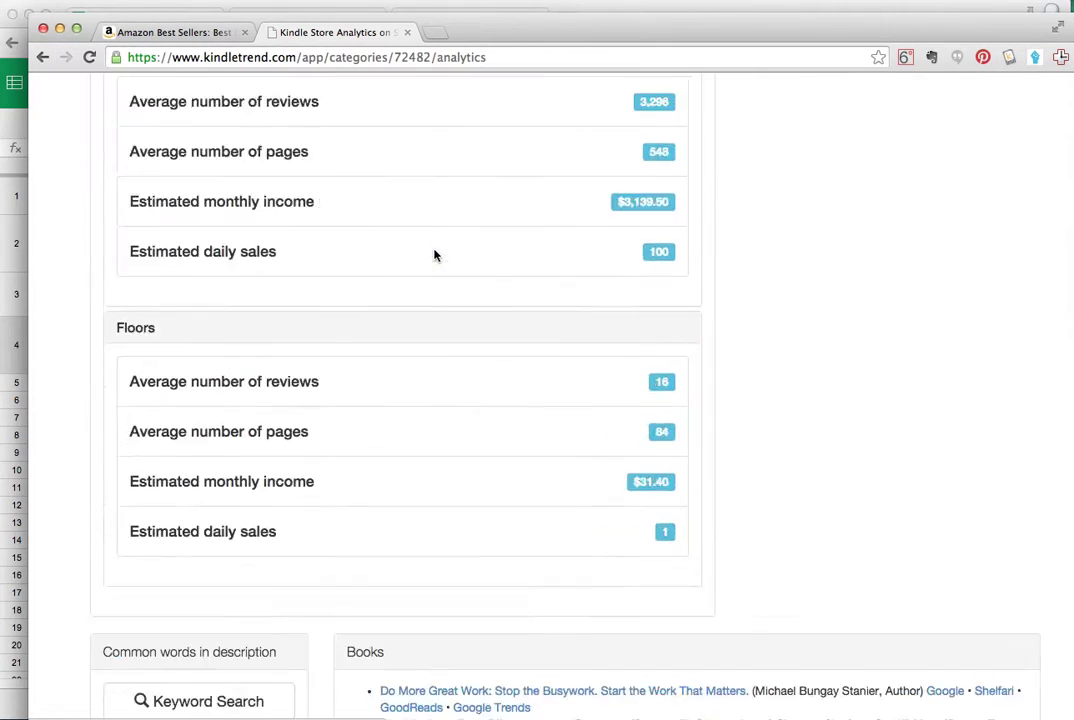
scroll(437, 259, "down", 15)
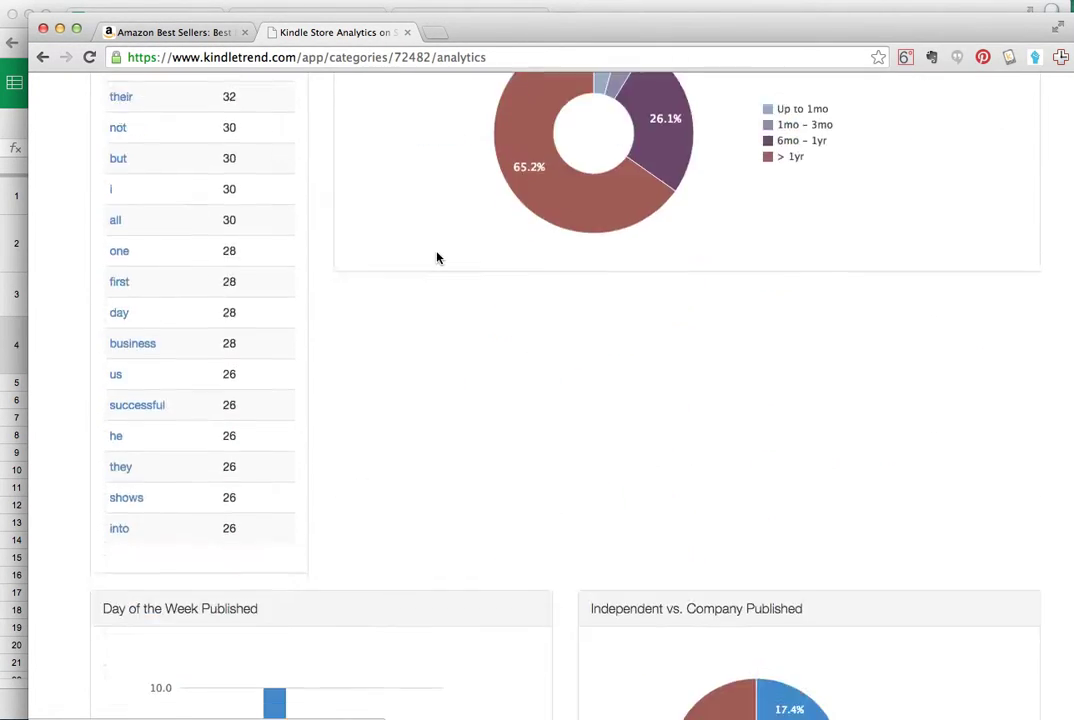
scroll(182, 216, "up", 2)
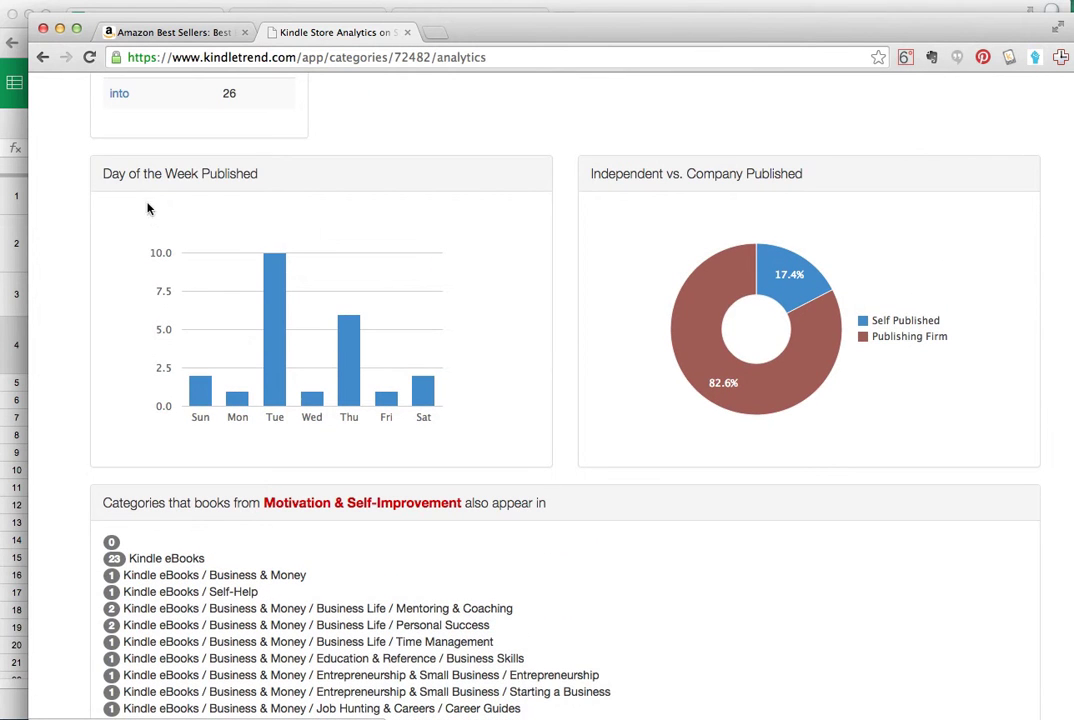
left_click_drag(108, 174, 258, 174)
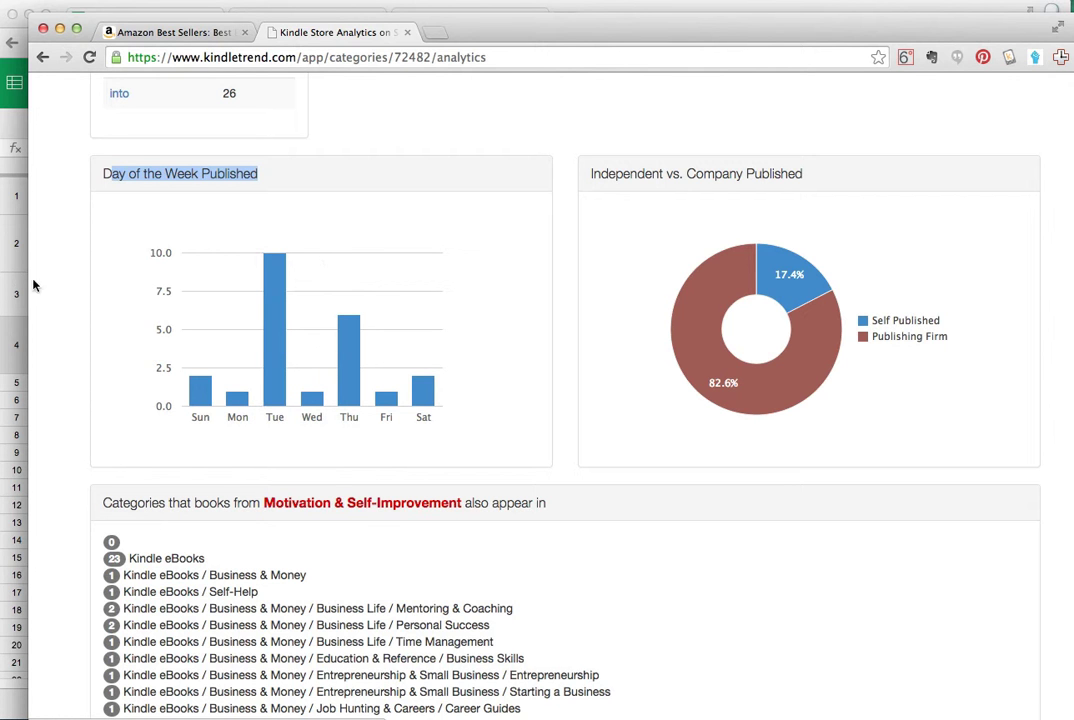
left_click(505, 332)
left_click(14, 290)
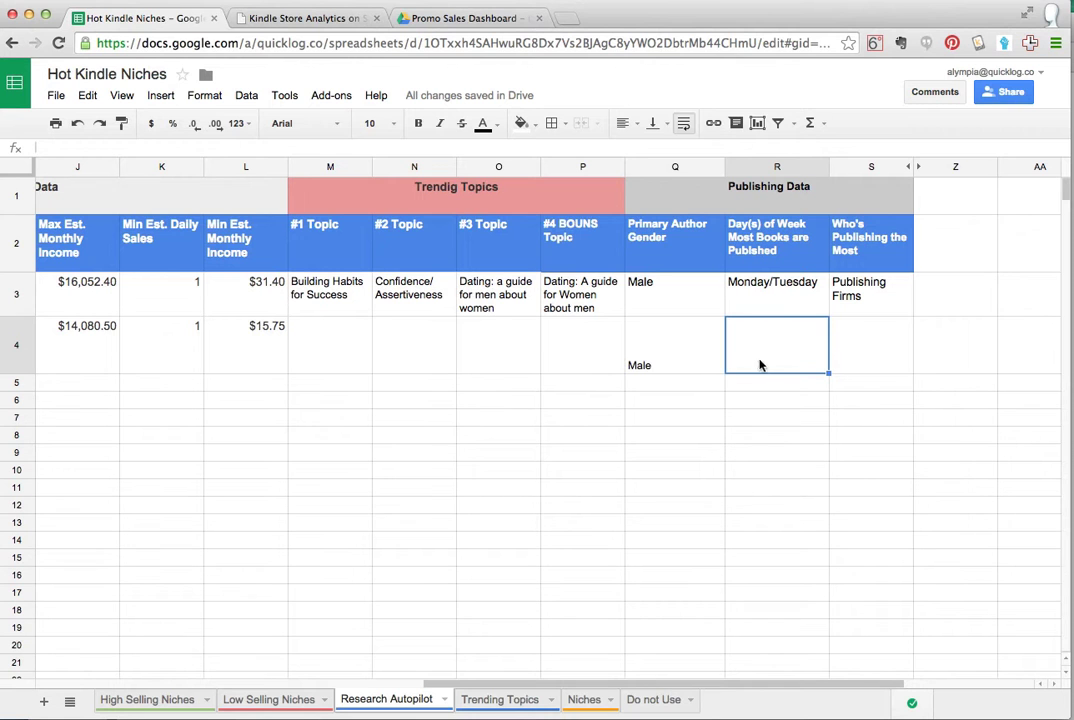
type("Tuesda")
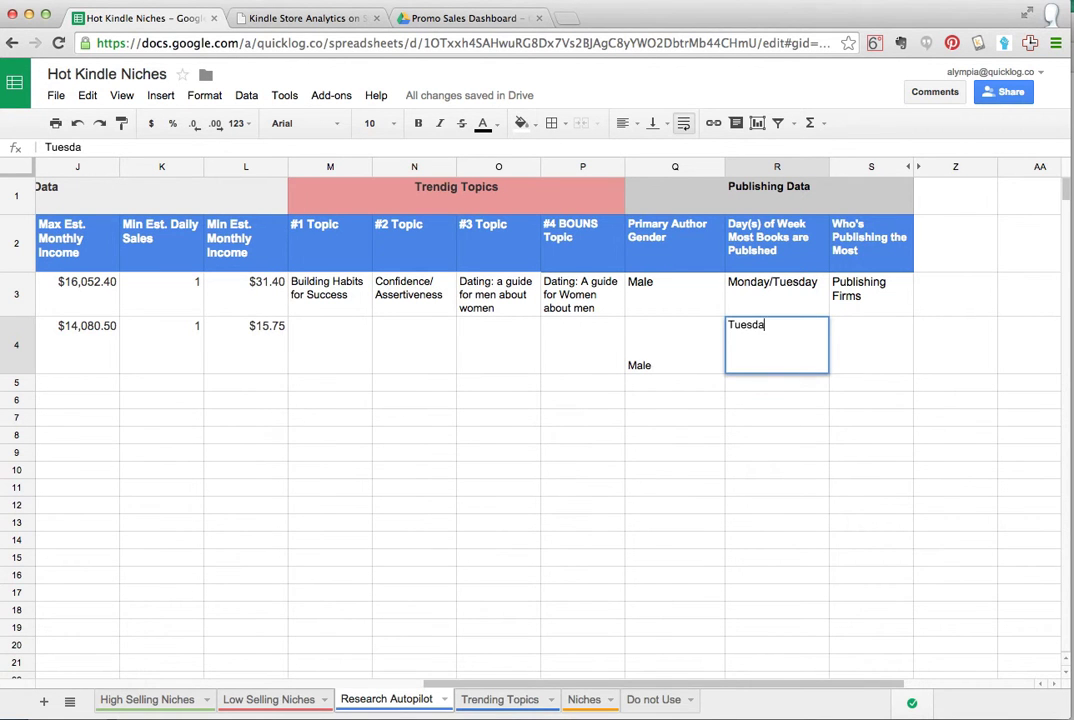
type("y/Thursday")
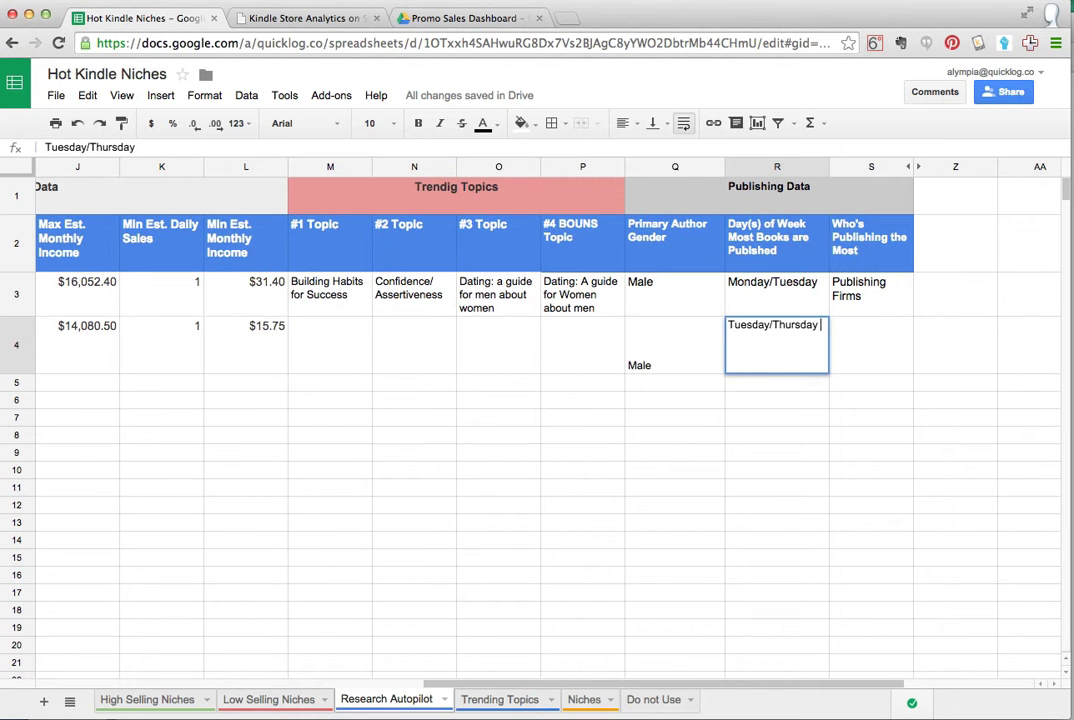
key("Return")
- Copy Publishing Firms from S3 into S4 as who is publishing the most in the Motivation & Self-Improvement category
key("super+grave")
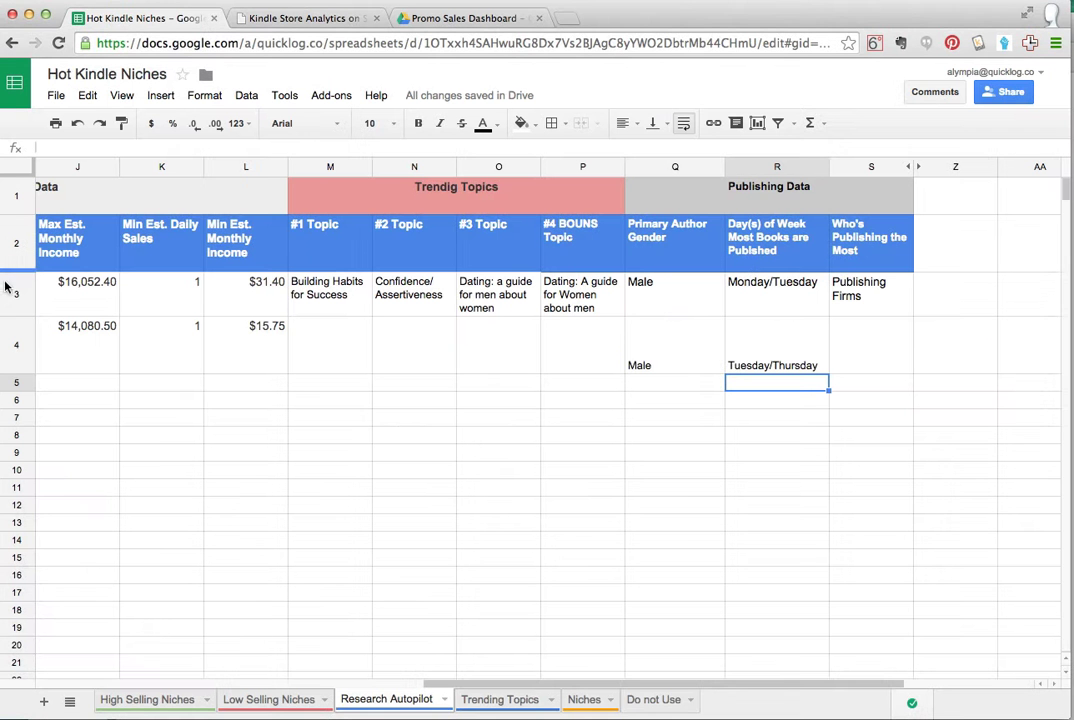
left_click(8, 236)
left_click(861, 304)
key("ctrl+c")
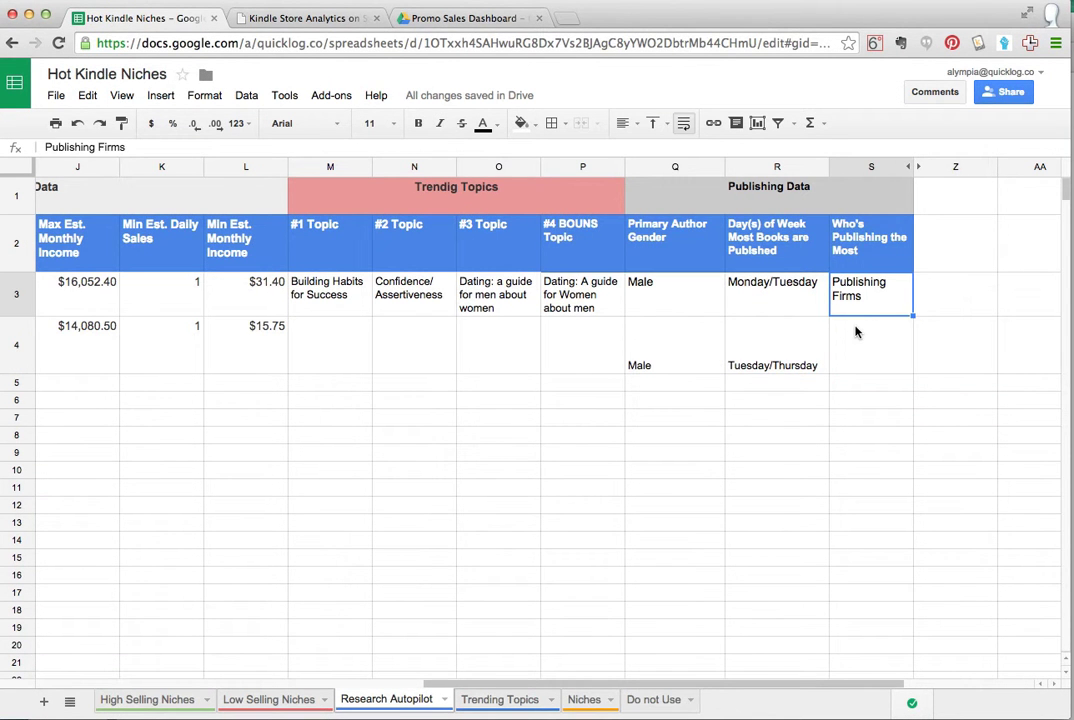
left_click(856, 355)
key("ctrl+v")
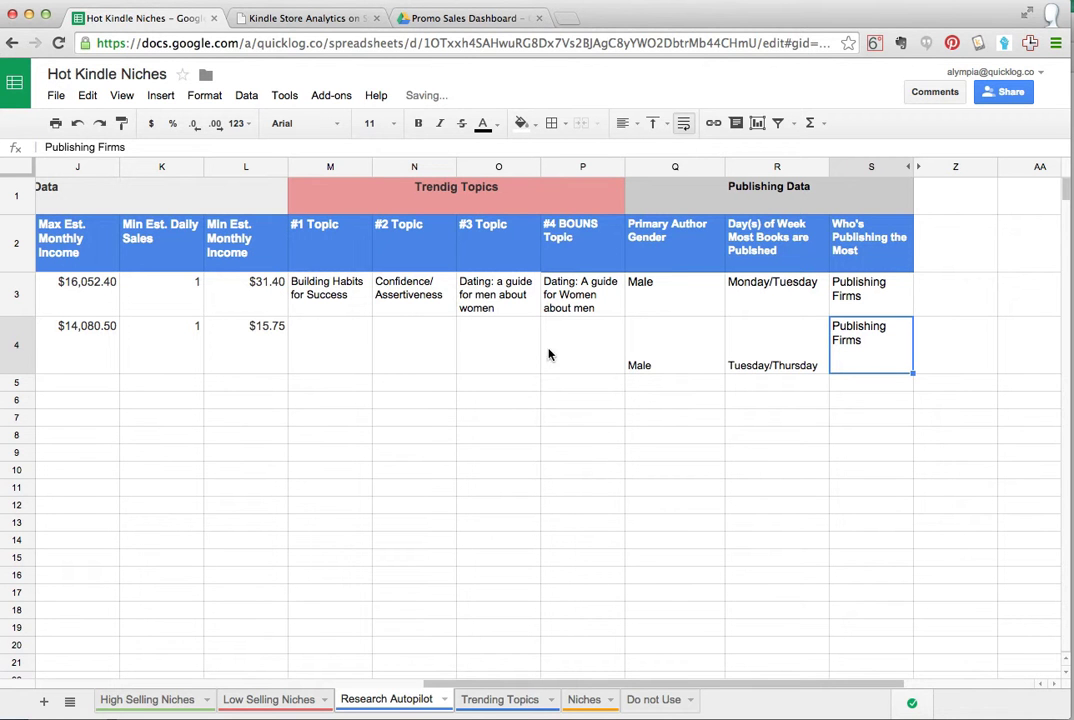
- Examine the prices of the top 20 Business Life books on Amazon Best Sellers for the Avg. Price per Book column
left_click(579, 346)
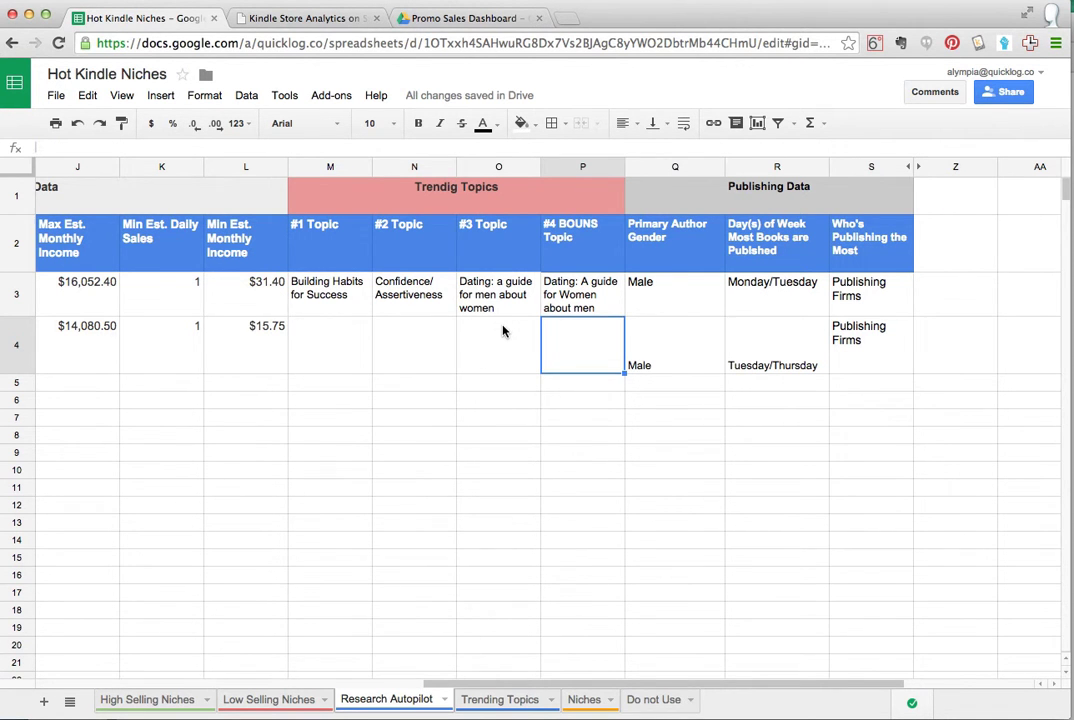
scroll(500, 340, "left", 3)
scroll(503, 331, "left", 6)
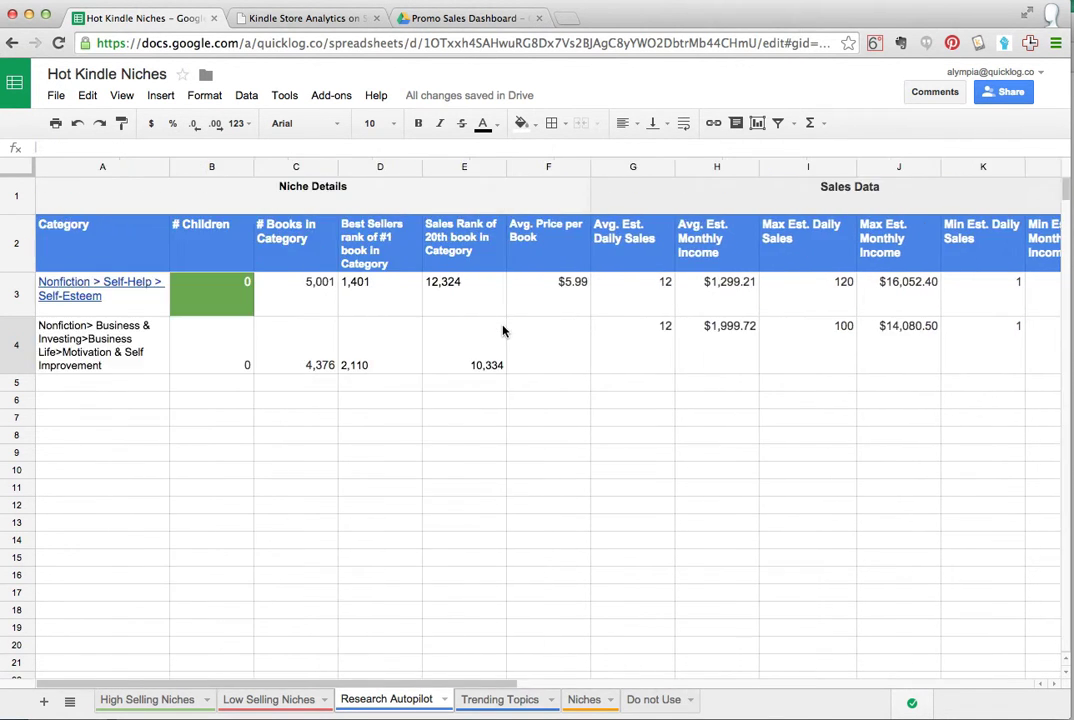
left_click_drag(545, 296, 548, 372)
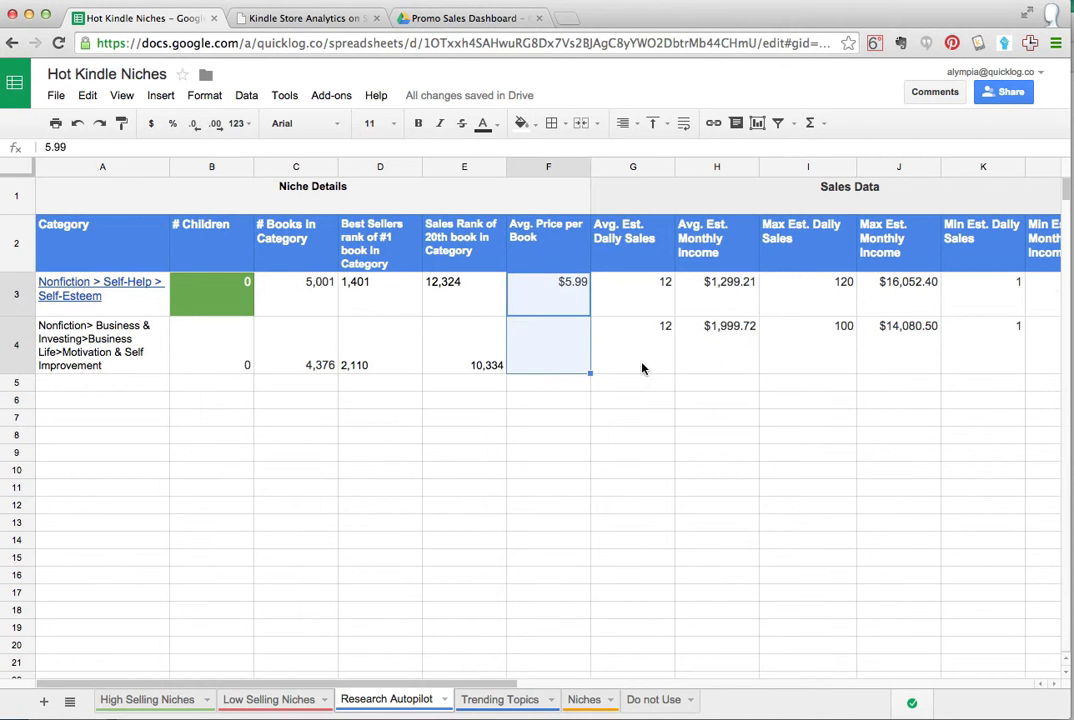
key("super+grave")
left_click(205, 32)
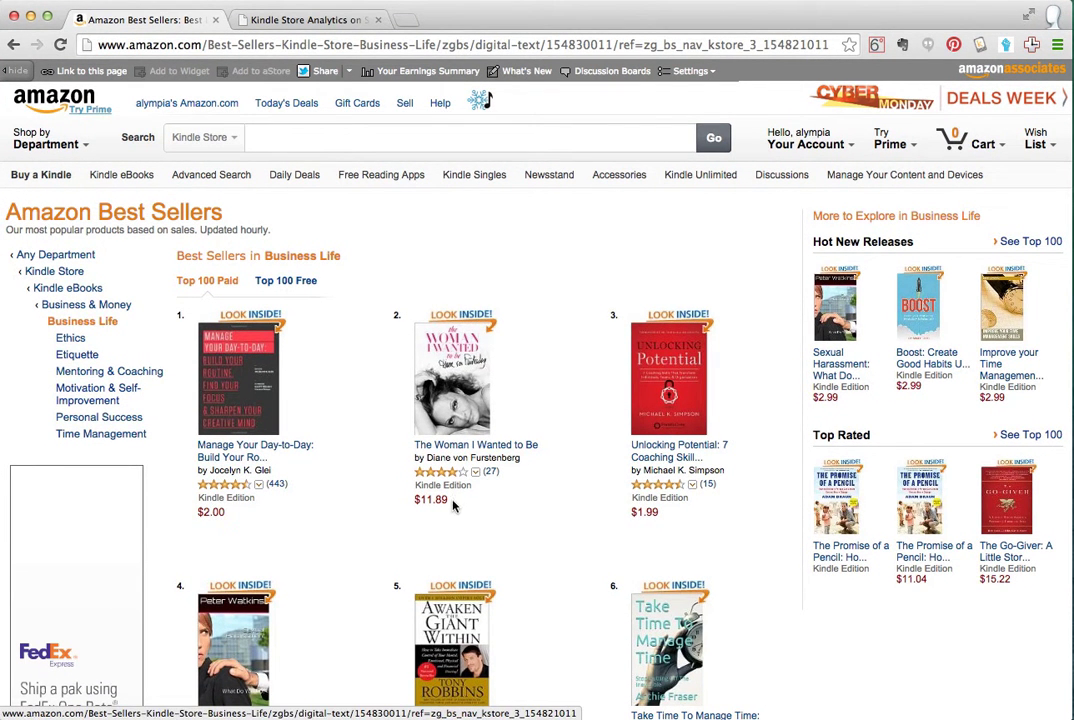
scroll(390, 525, "down", 10)
scroll(392, 526, "down", 5)
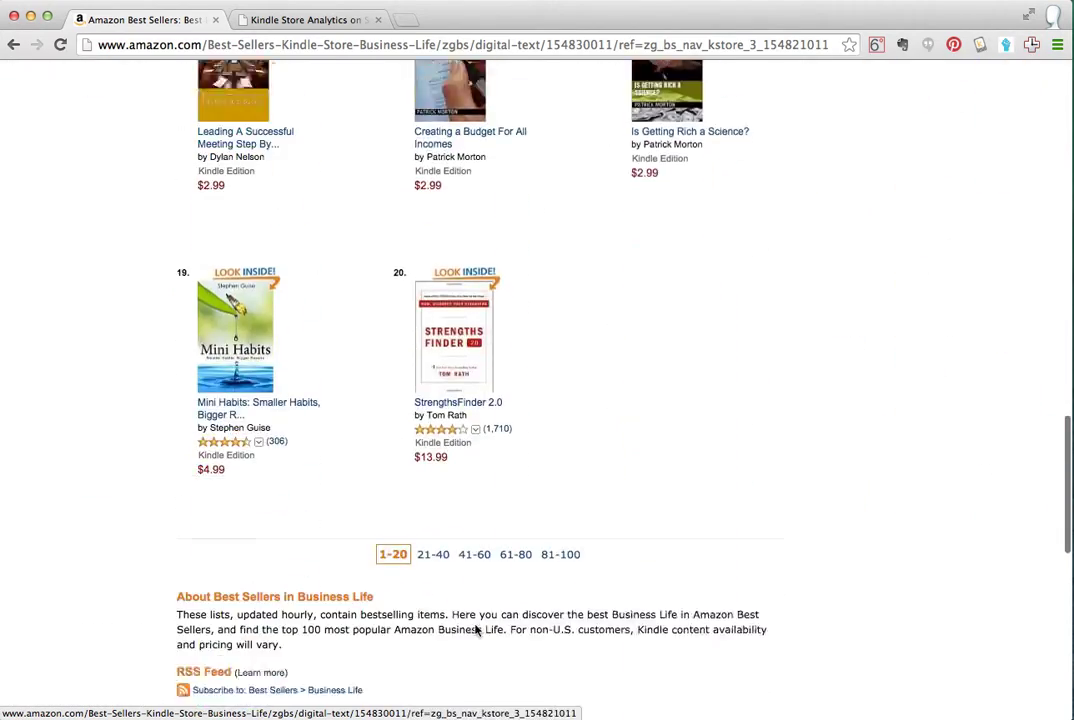
scroll(425, 467, "up", 15)
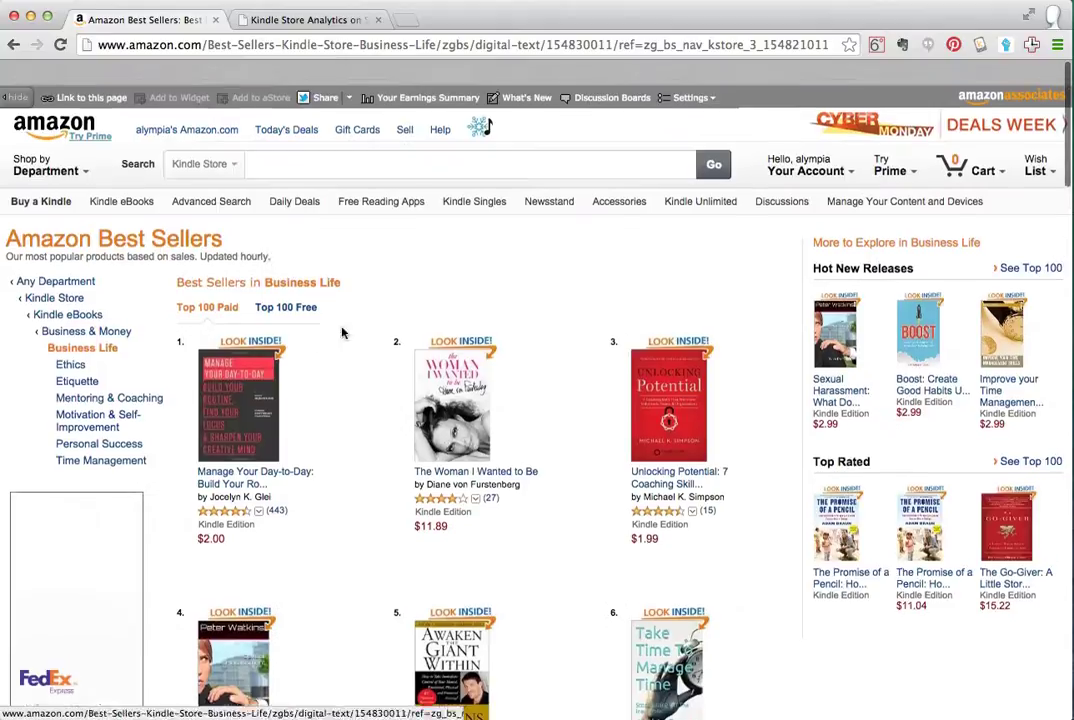
scroll(706, 468, "down", 7)
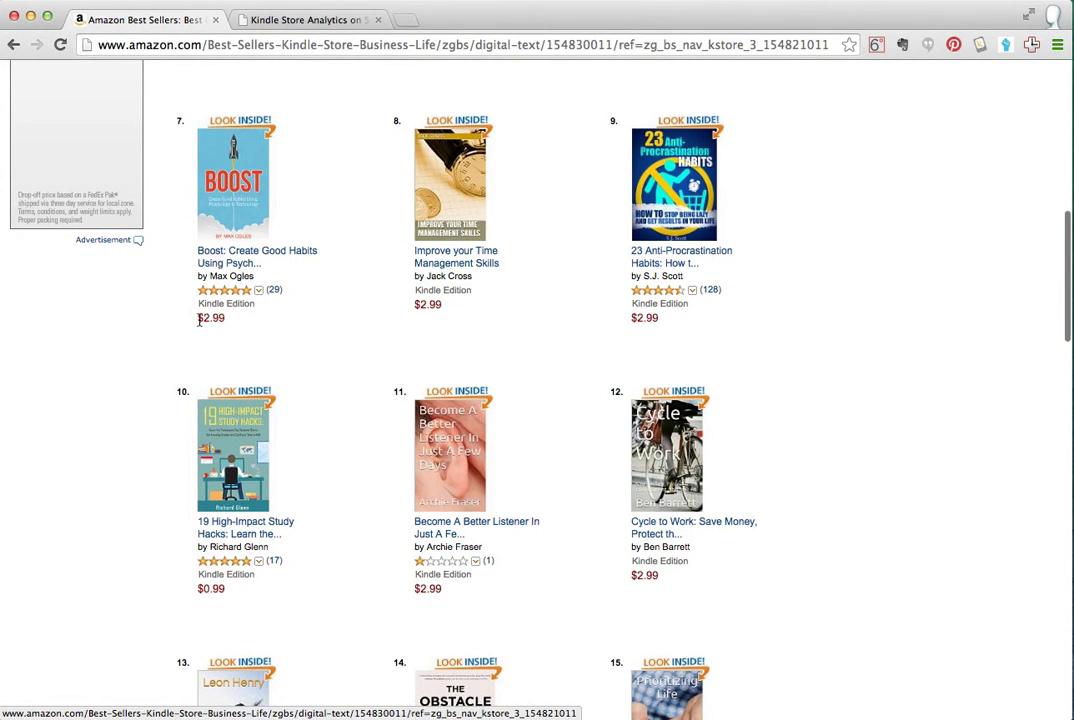
scroll(607, 448, "down", 8)
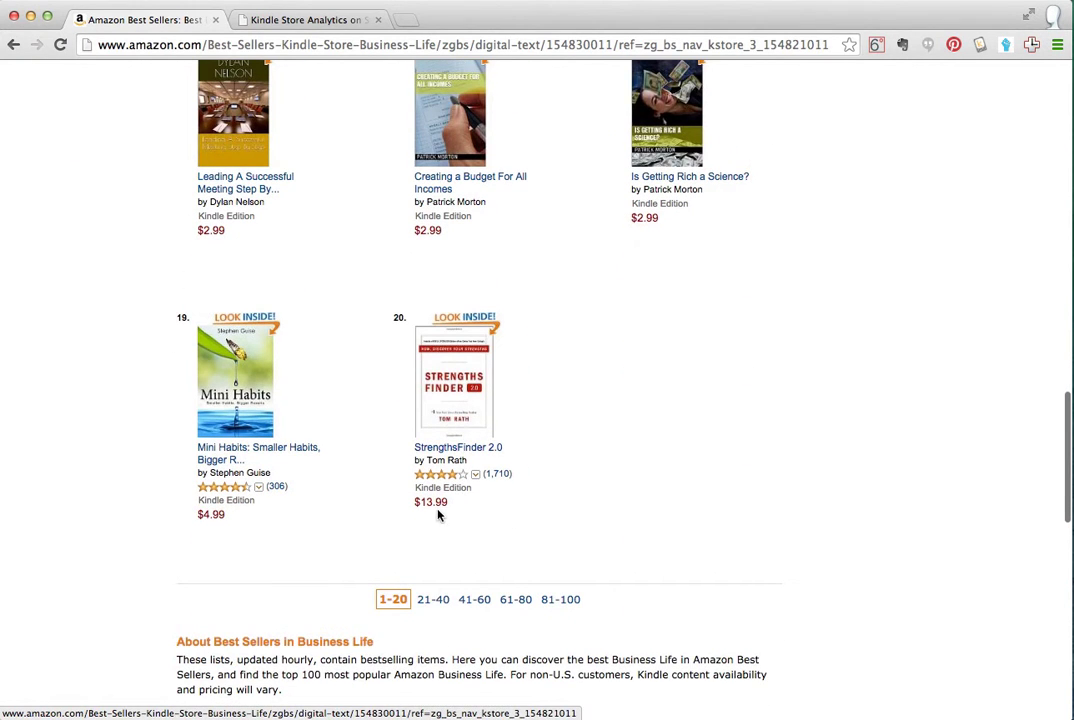
left_click_drag(525, 17, 1073, 29)
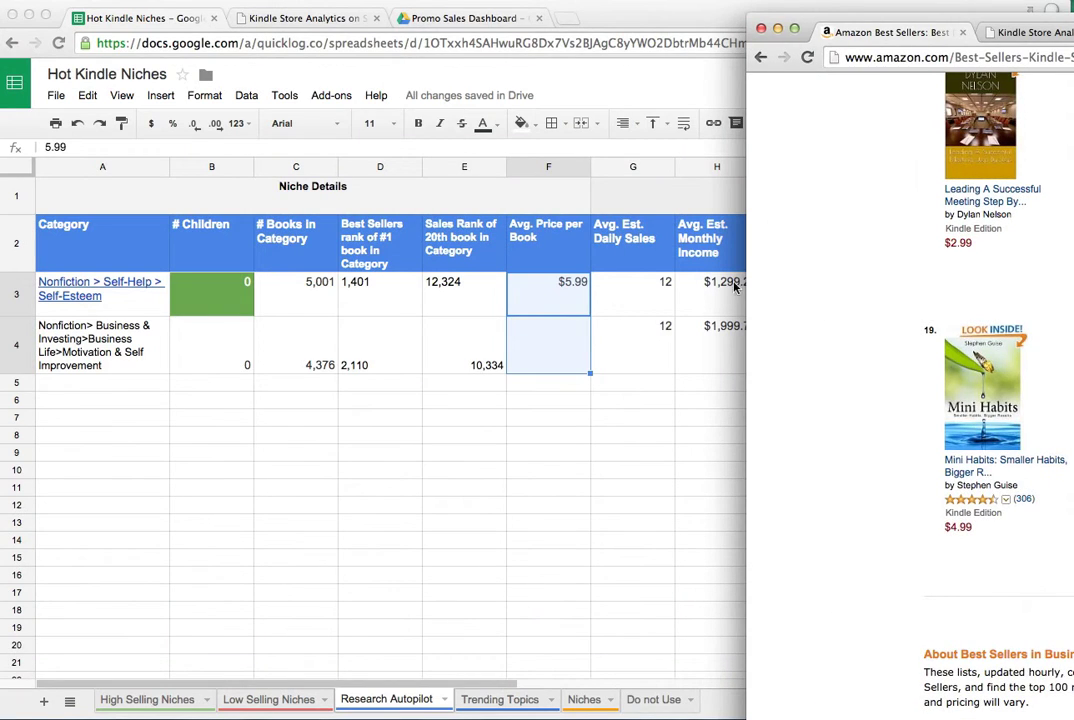
- Review the Motivation & Self-Improvement row in Research Autopilot along with the average price and 20th-book sales rank columns
left_click(606, 375)
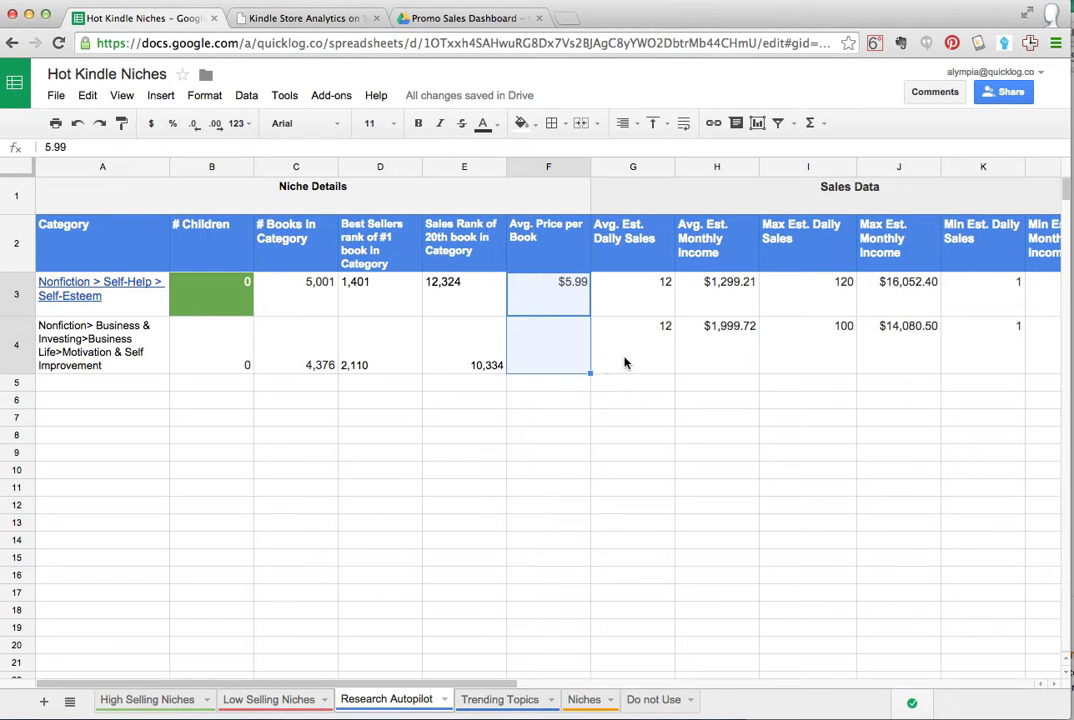
left_click(549, 362)
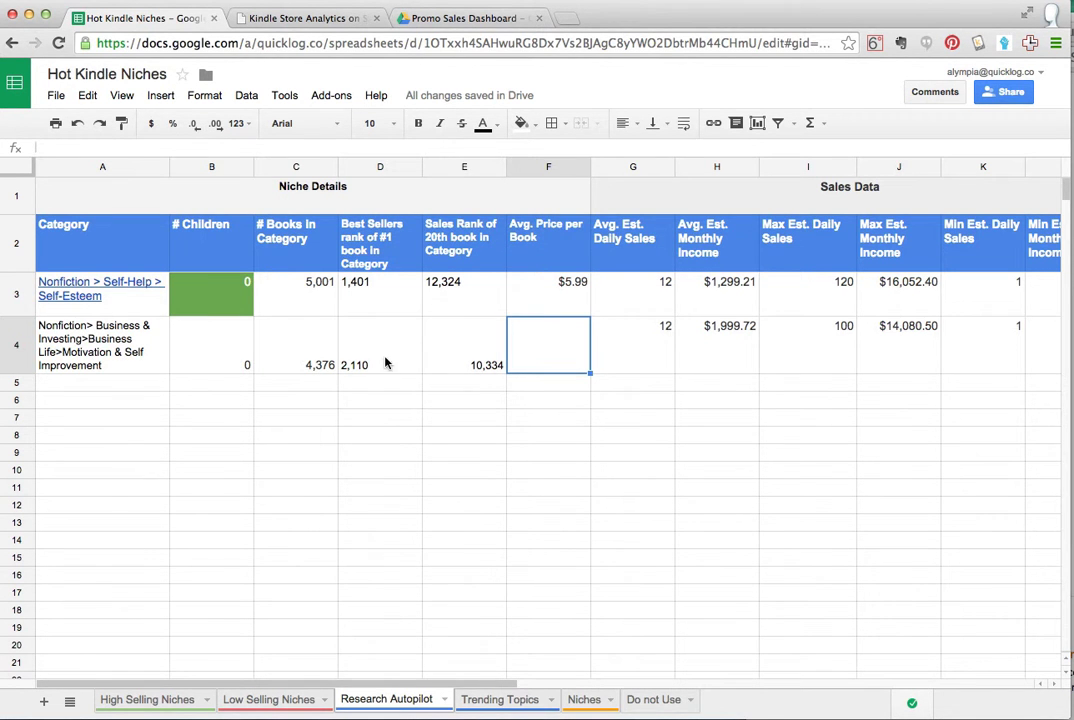
left_click_drag(125, 367, 45, 377)
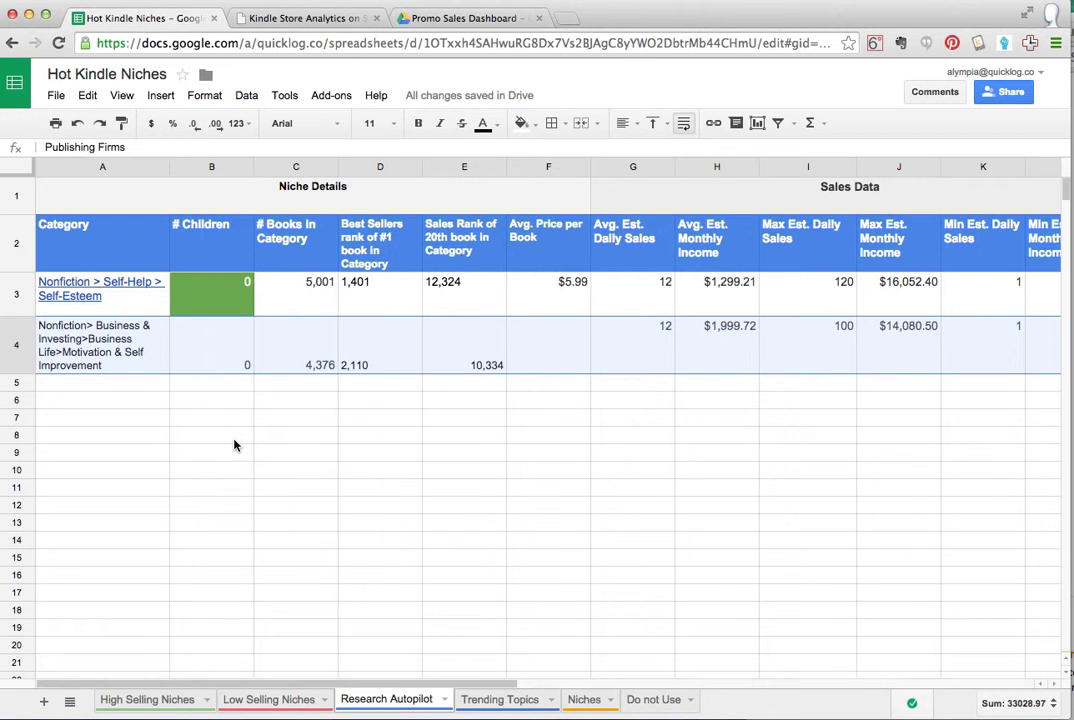
left_click(467, 205)
left_click(556, 245)
left_click(468, 240)
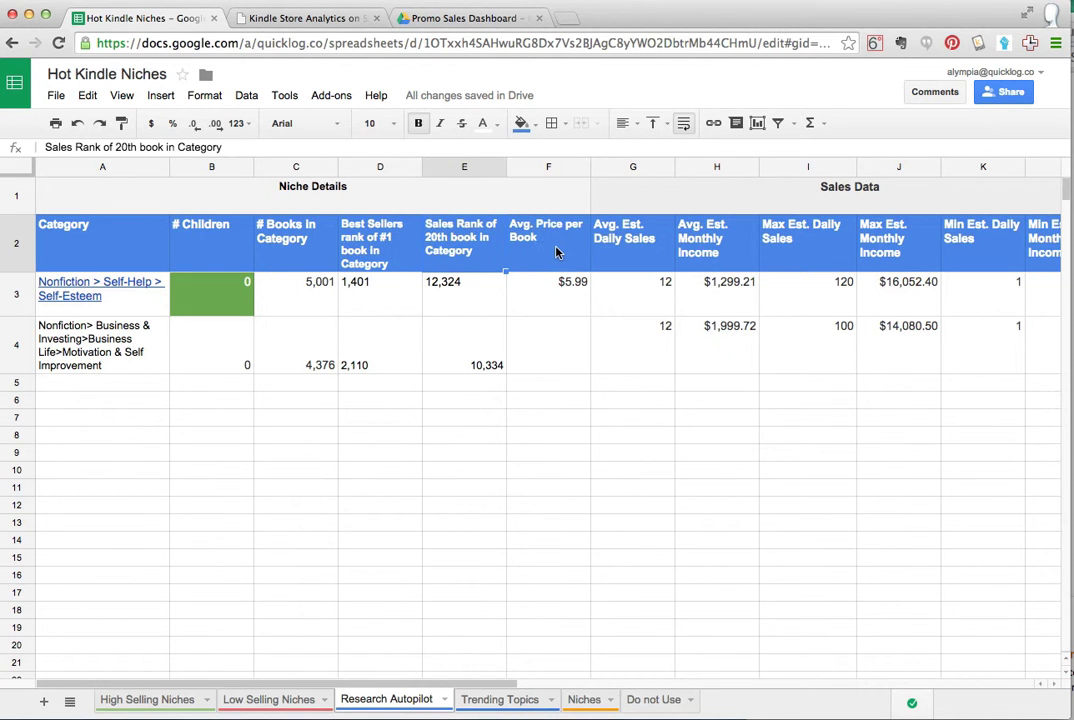